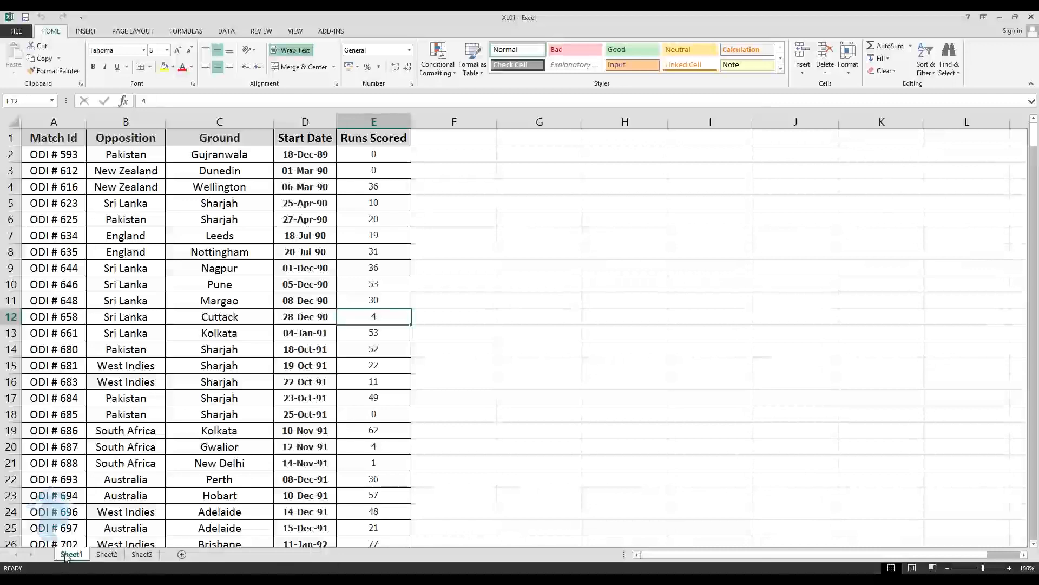
# View the contents of Sheet2 and Sheet3, and return to Sheet1.
pyautogui.click(107, 554)
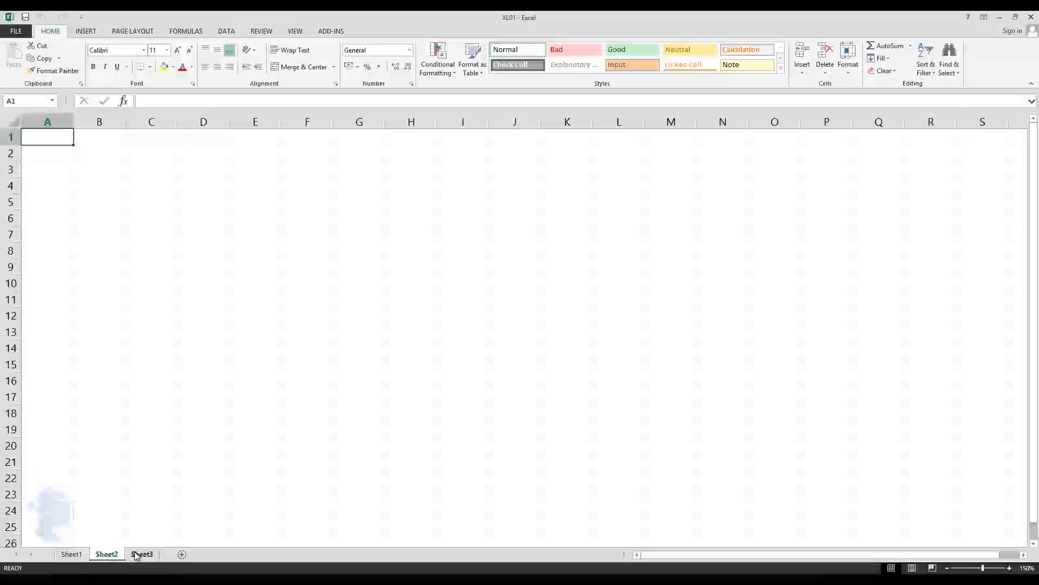
pyautogui.click(140, 554)
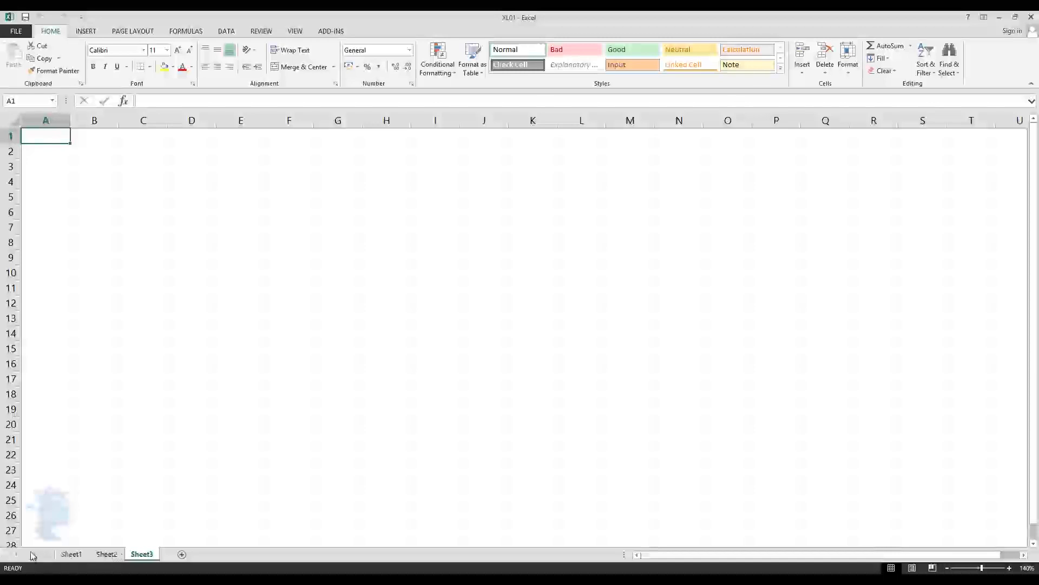
pyautogui.click(76, 558)
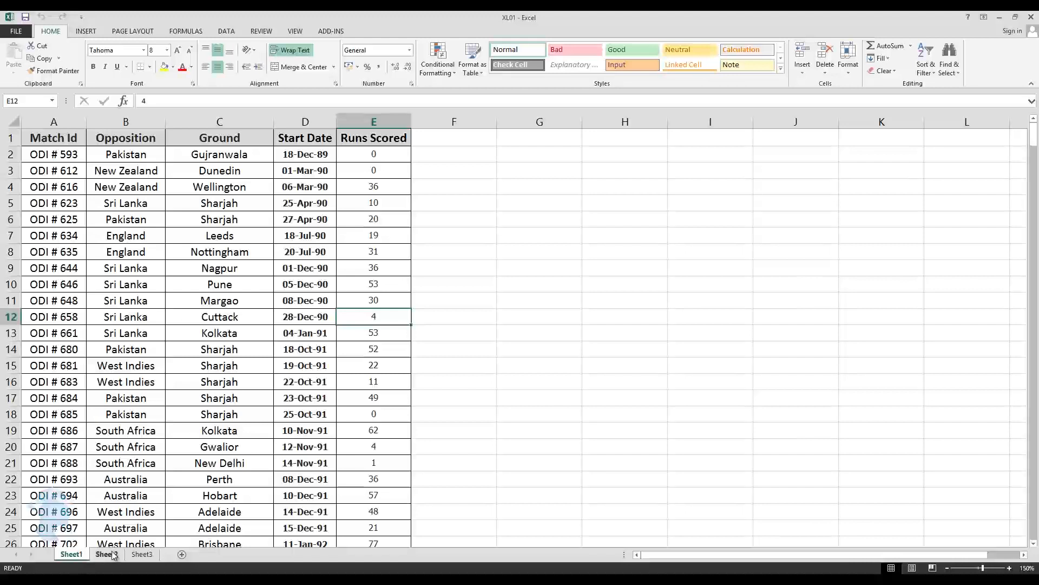
# Insert two new blank worksheets between Sheet1 and Sheet2.
pyautogui.click(182, 554)
pyautogui.click(215, 554)
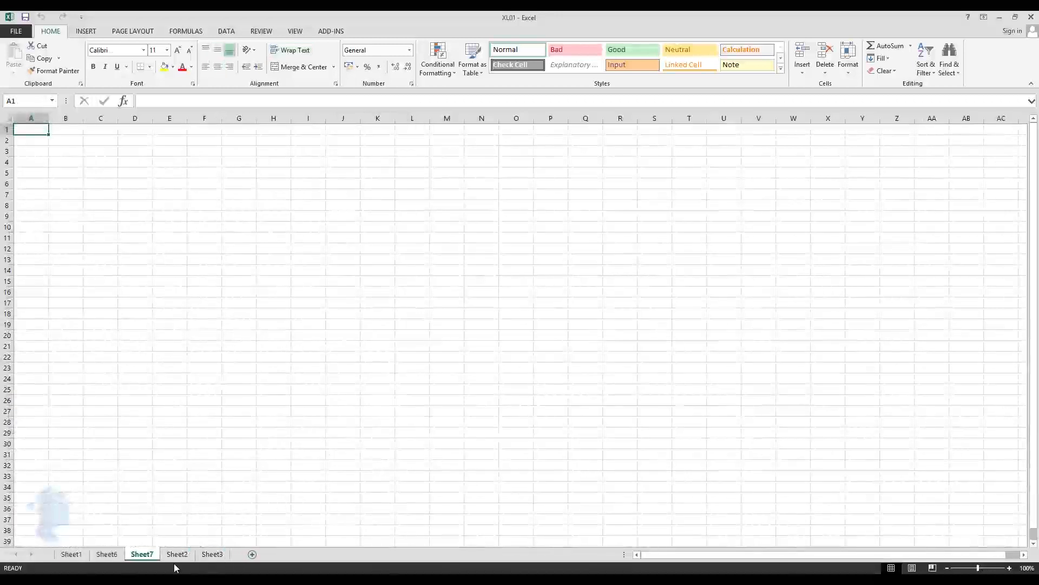
# Delete the two blank worksheets located between Sheet1 and Sheet2, and return to Sheet1.
pyautogui.rightClick(118, 556)
pyautogui.click(145, 438)
pyautogui.rightClick(121, 555)
pyautogui.click(145, 438)
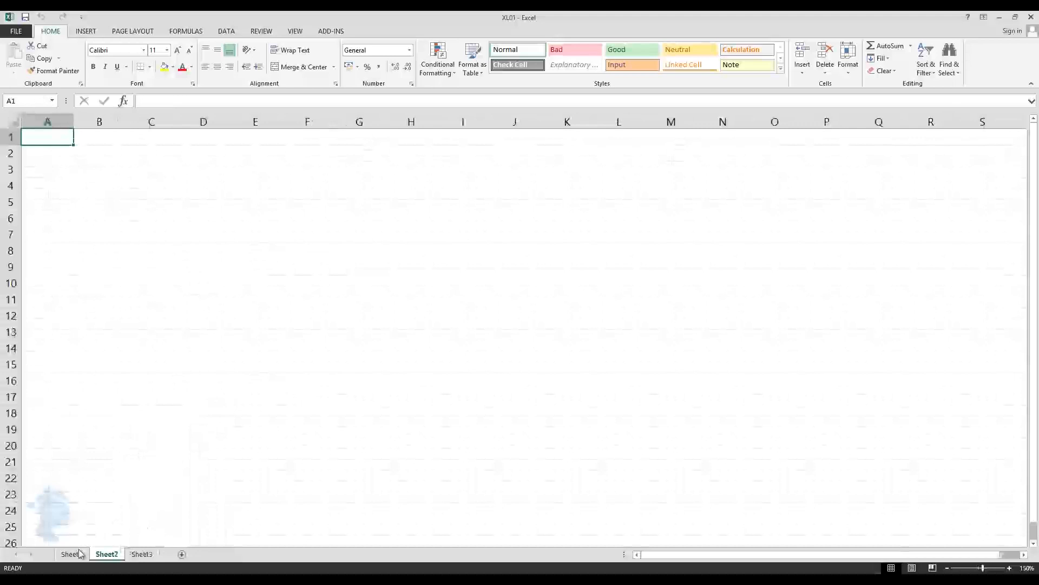
pyautogui.click(79, 554)
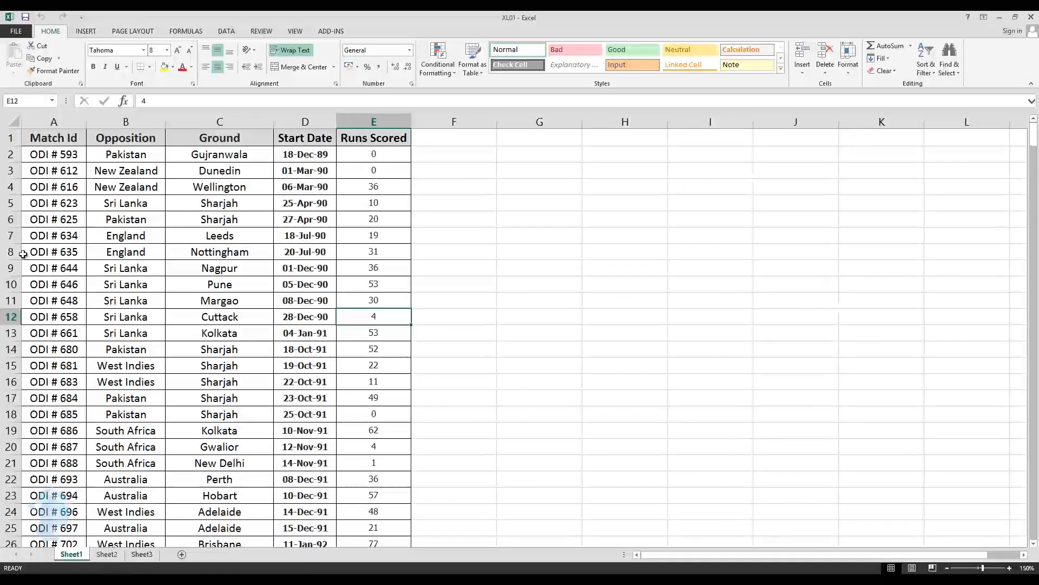
# Highlight whole rows 6 to 9, and whole columns C to D and D to F, one range at a time.
pyautogui.moveTo(14, 221); pyautogui.dragTo(12, 268)
pyautogui.moveTo(235, 125); pyautogui.dragTo(329, 119)
pyautogui.click(298, 220)
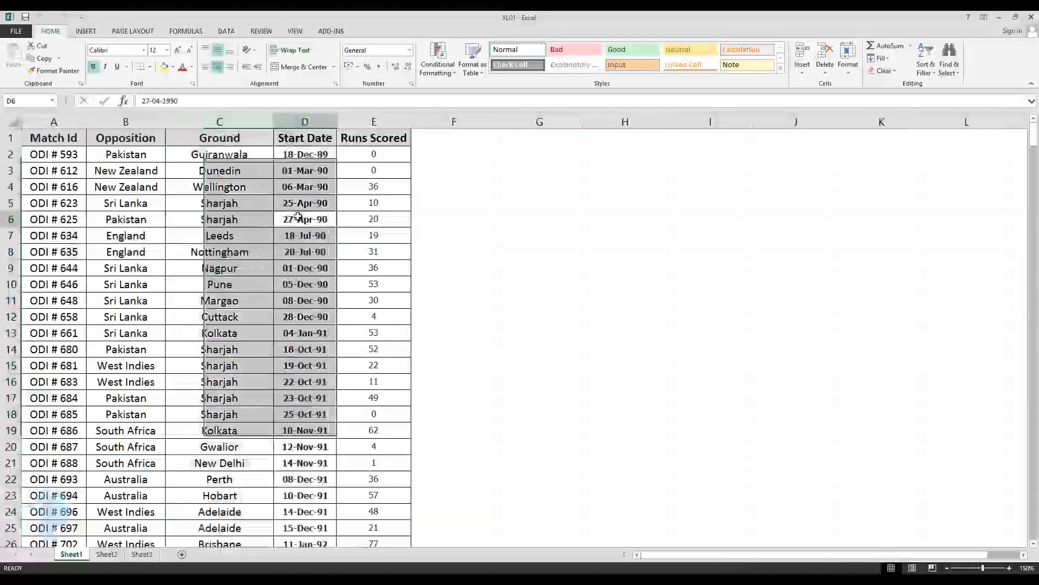
pyautogui.moveTo(302, 121); pyautogui.dragTo(439, 192)
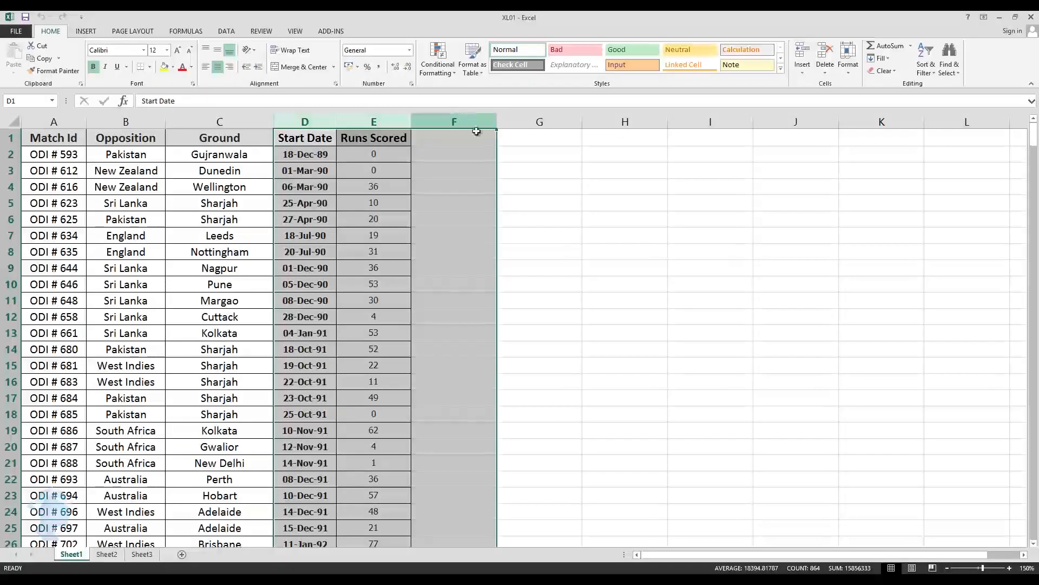
# Examine how columns are labelled beyond Z by selecting columns AA, AB and AC in turn, and return to column A.
pyautogui.moveTo(802, 556); pyautogui.dragTo(961, 556)
pyautogui.click(1025, 555)
pyautogui.click(1025, 555)
pyautogui.moveTo(1025, 555); pyautogui.dragTo(1026, 555)
pyautogui.click(392, 115)
pyautogui.click(465, 119)
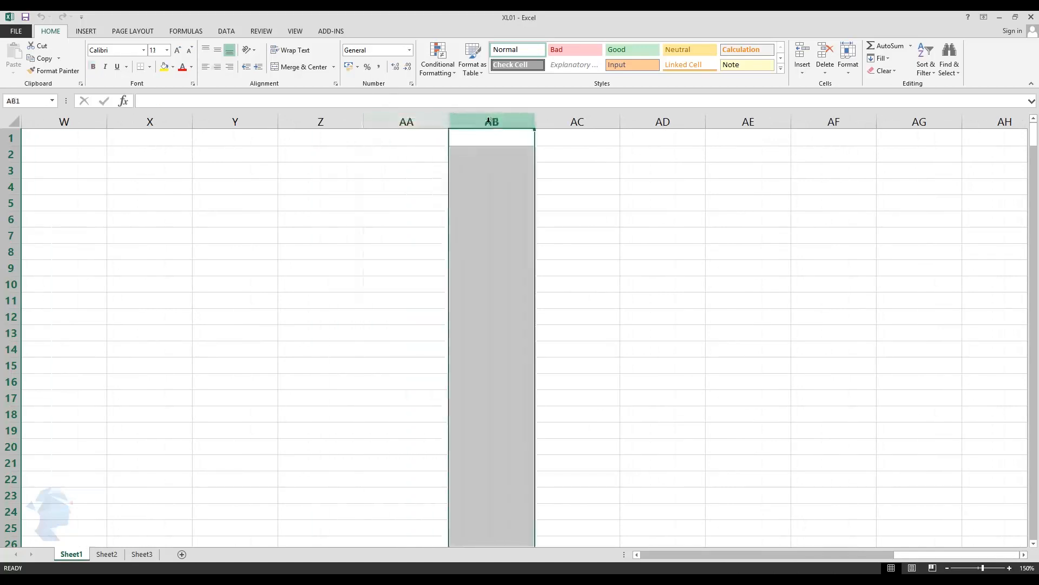
pyautogui.click(563, 119)
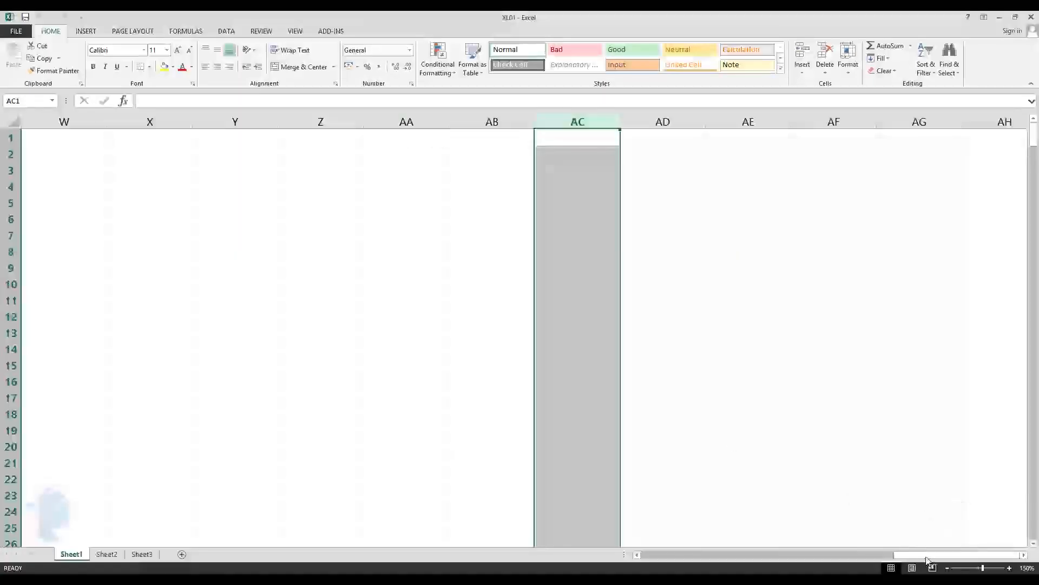
pyautogui.moveTo(926, 560); pyautogui.dragTo(677, 560)
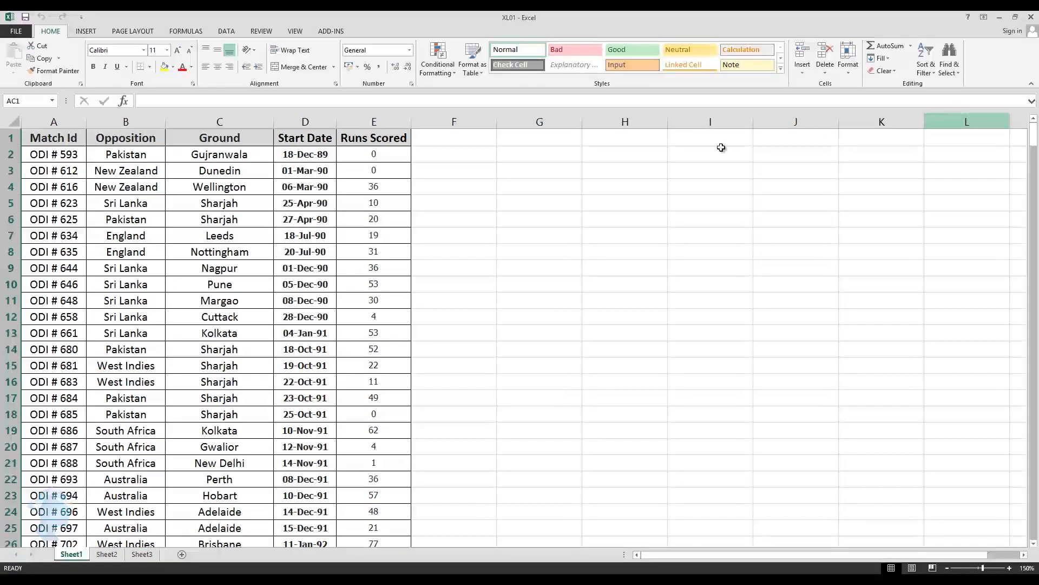
# Highlight entire rows 5 to 8, and clear the highlight by selecting cell F13.
pyautogui.moveTo(27, 203); pyautogui.dragTo(254, 204)
pyautogui.moveTo(11, 203); pyautogui.dragTo(12, 257)
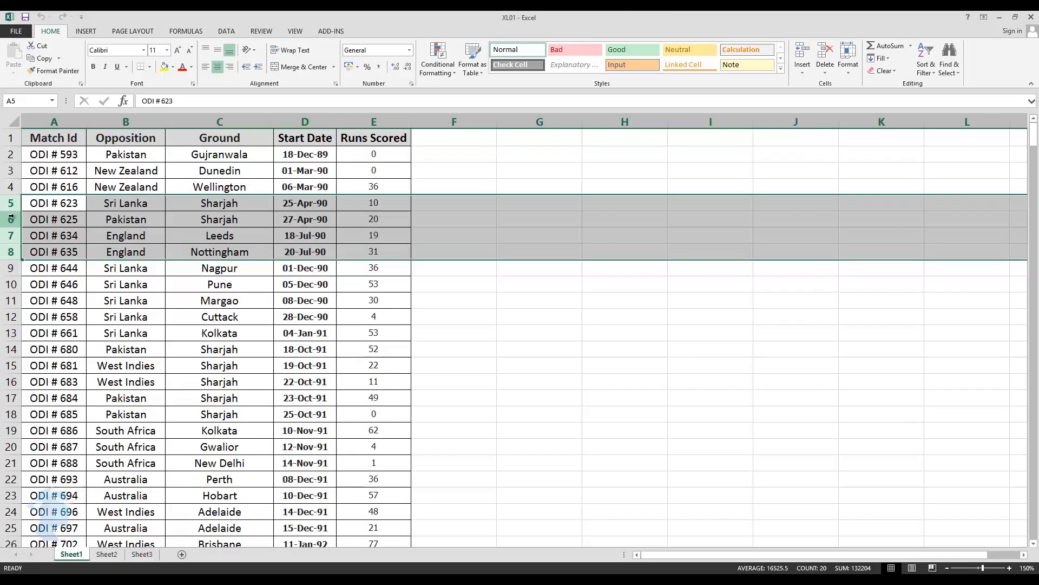
pyautogui.click(464, 334)
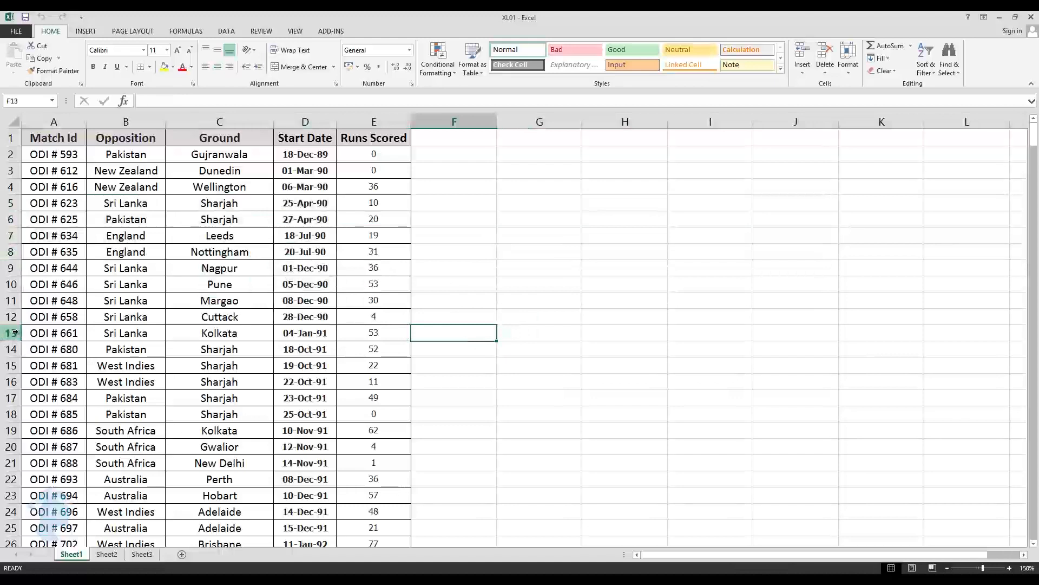
# Examine cell addresses by selecting cells G17, G10, H8, A1 and G14 in turn.
pyautogui.click(518, 400)
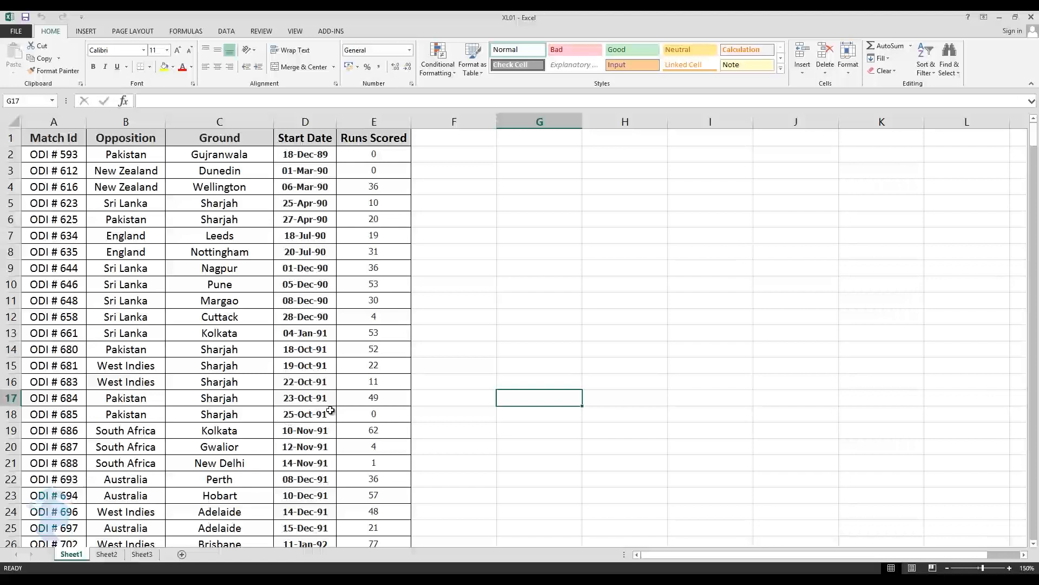
pyautogui.click(512, 288)
pyautogui.click(611, 254)
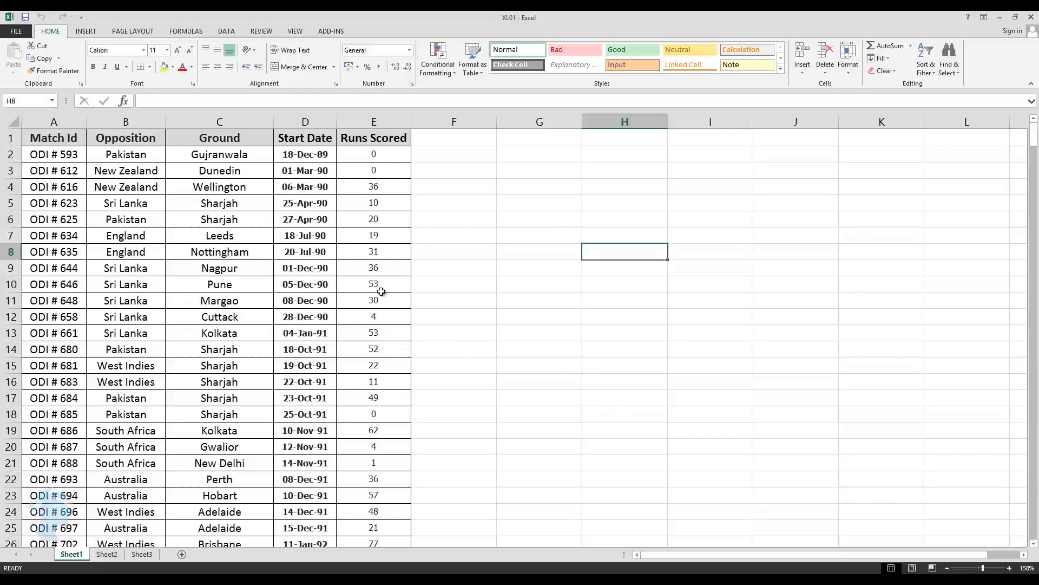
pyautogui.click(39, 138)
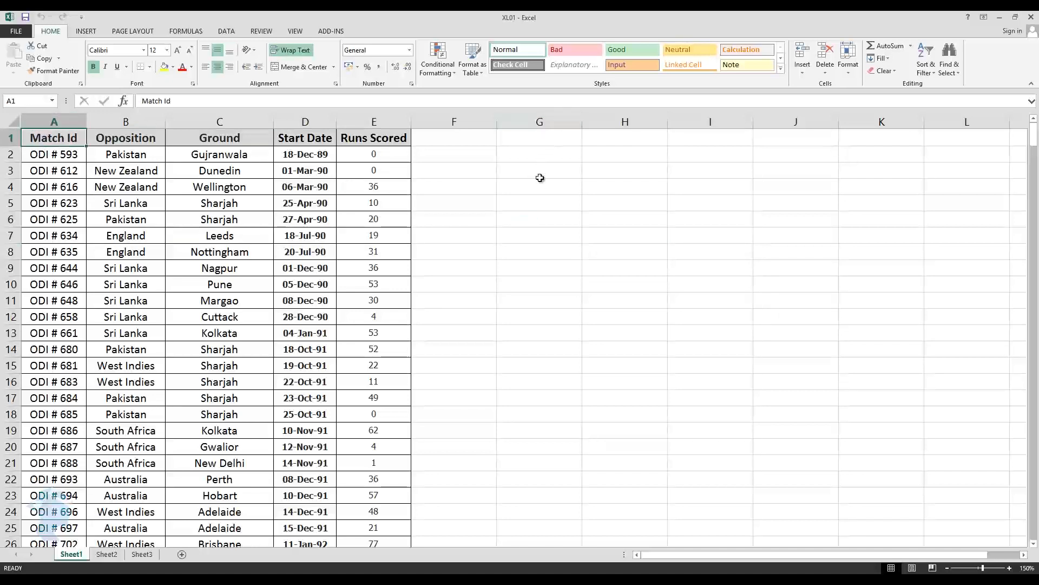
pyautogui.click(533, 348)
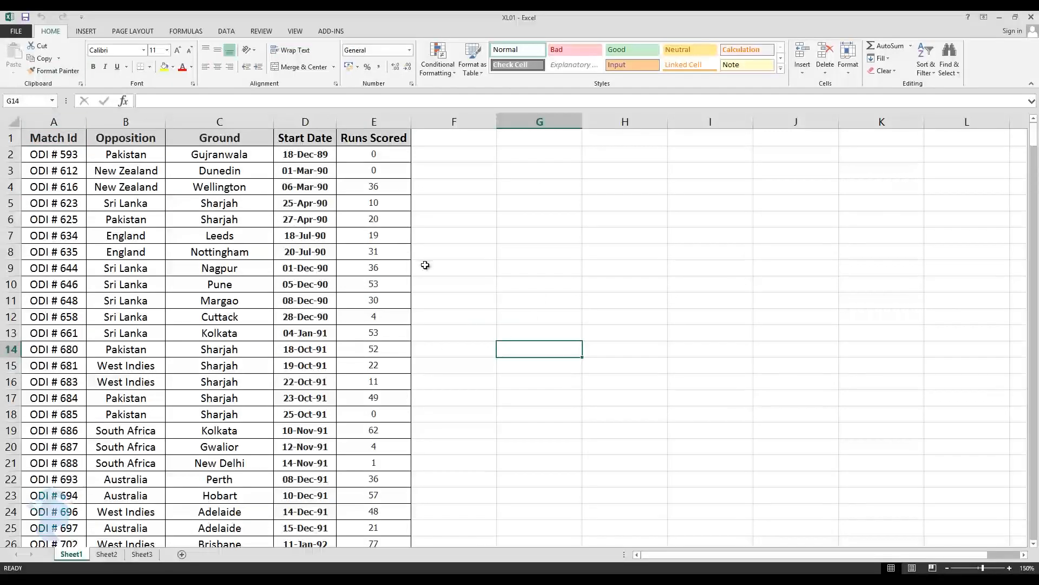
# Move the active cell around the empty area through F7, H7, H13, I6 and J12, ending at I8.
pyautogui.press('Left')
pyautogui.press('Up')
pyautogui.click(450, 239)
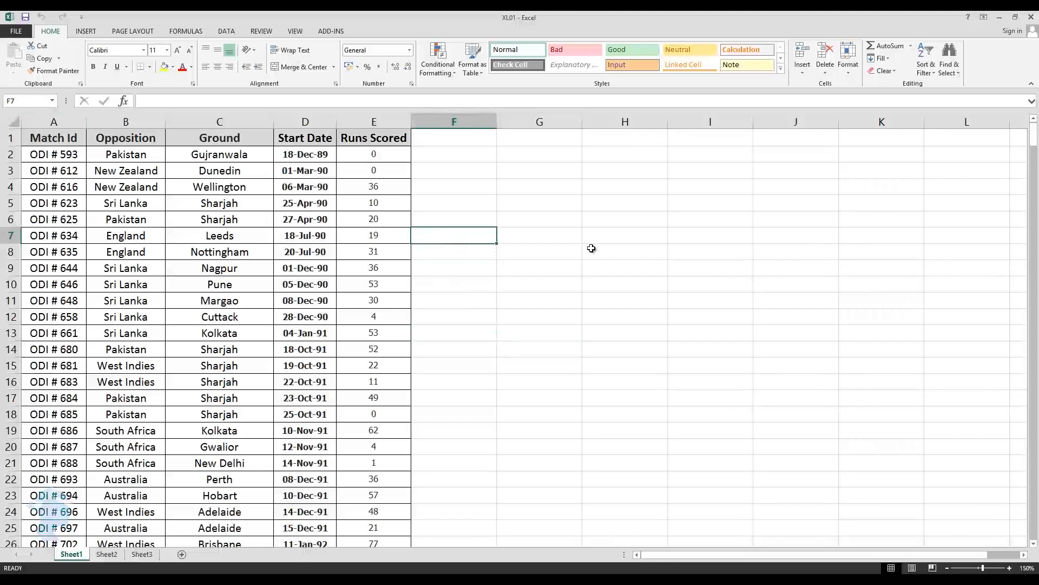
pyautogui.click(622, 239)
pyautogui.click(634, 337)
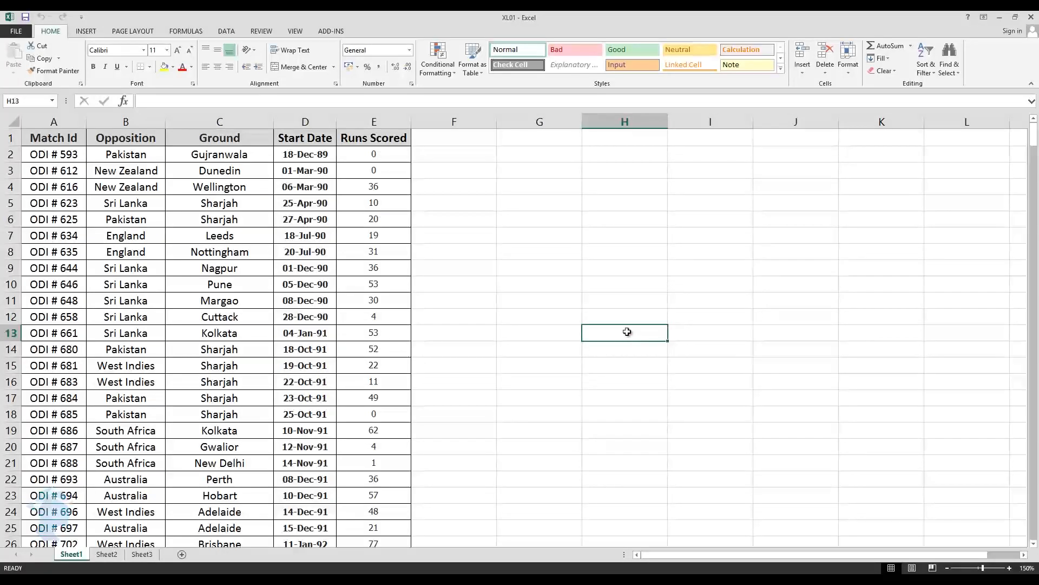
pyautogui.click(567, 271)
pyautogui.click(700, 216)
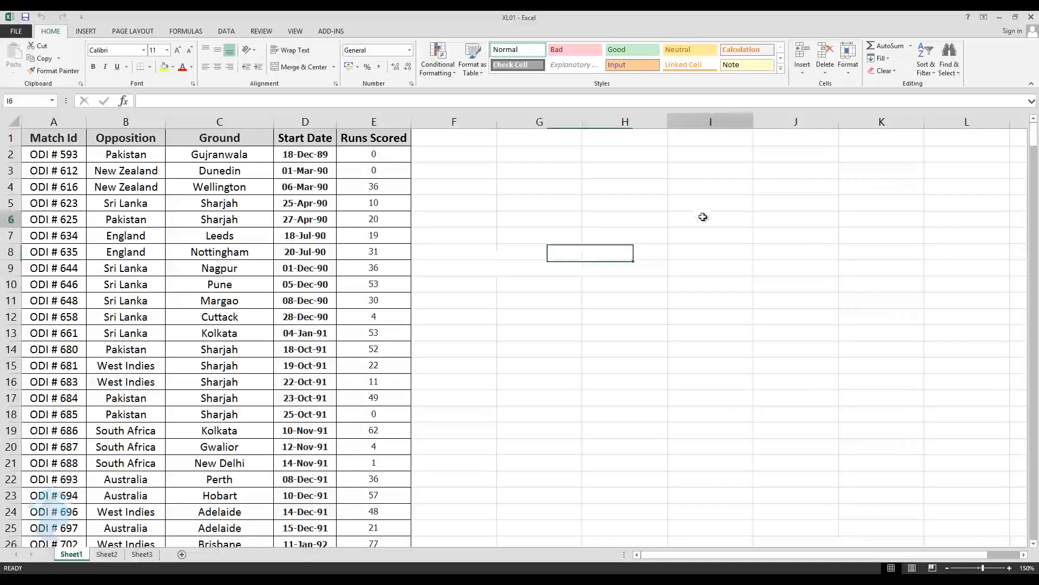
pyautogui.click(783, 315)
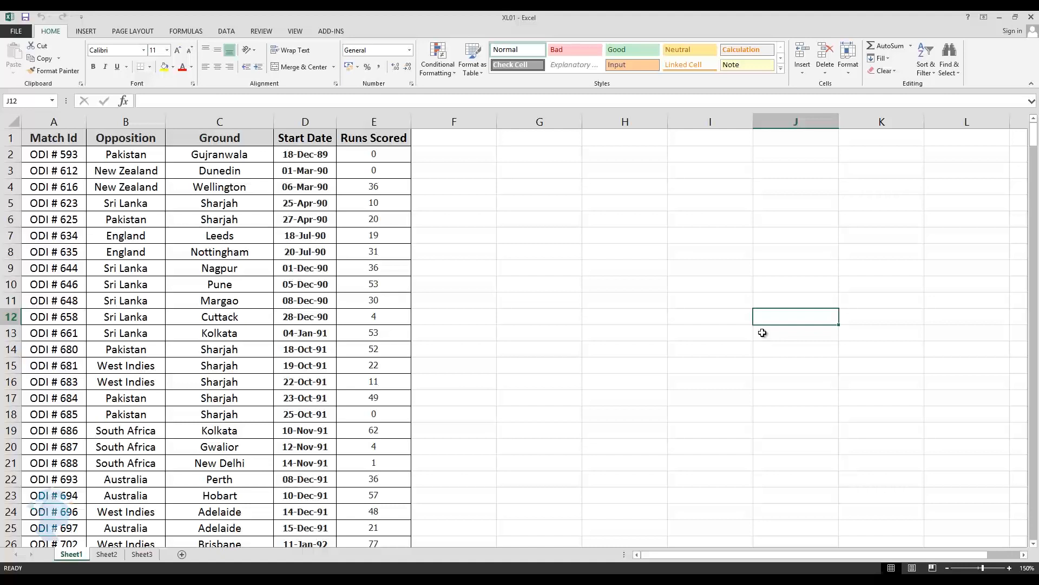
pyautogui.click(681, 349)
pyautogui.click(661, 299)
pyautogui.click(715, 253)
# Move the active cell one cell at a time from I8 to F10 and on to I11.
pyautogui.press('Up')
pyautogui.press('Up')
pyautogui.press('Down')
pyautogui.press('Down')
pyautogui.press('Down')
pyautogui.press('Down')
pyautogui.press('Left')
pyautogui.press('Left')
pyautogui.press('Left')
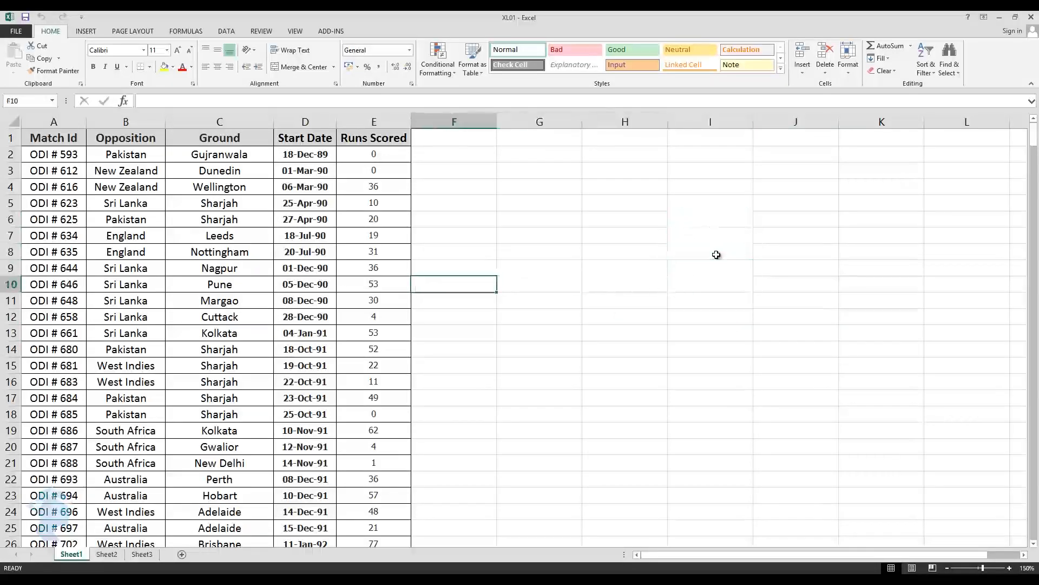
pyautogui.press('Left')
pyautogui.press('Down')
pyautogui.press('Right')
pyautogui.press('Right')
pyautogui.press('Right')
pyautogui.press('Right')
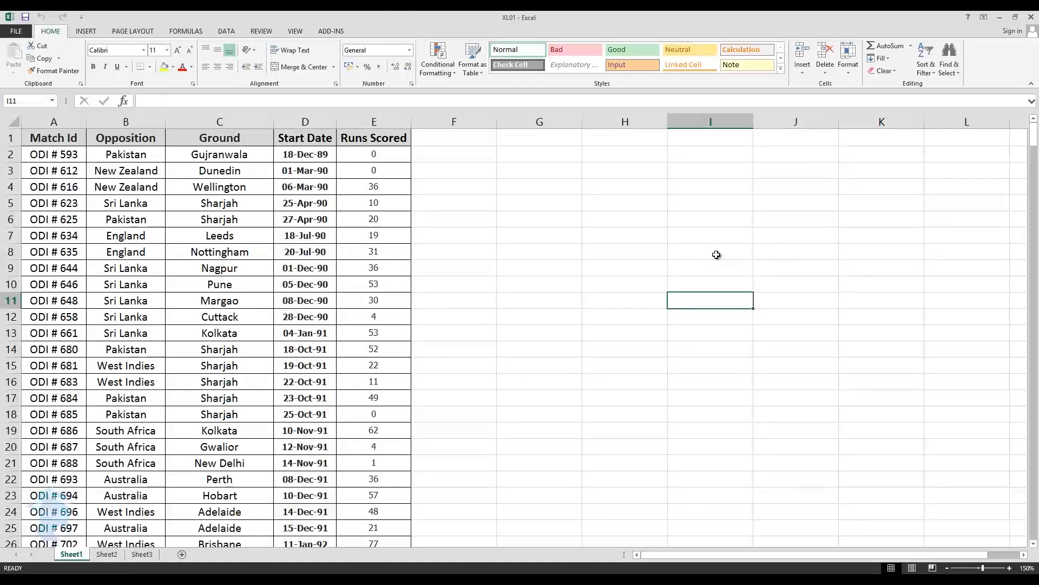
# Examine the formula bar for empty cell I11, the first Runs Scored value in E2 and the header in E1.
pyautogui.click(213, 101)
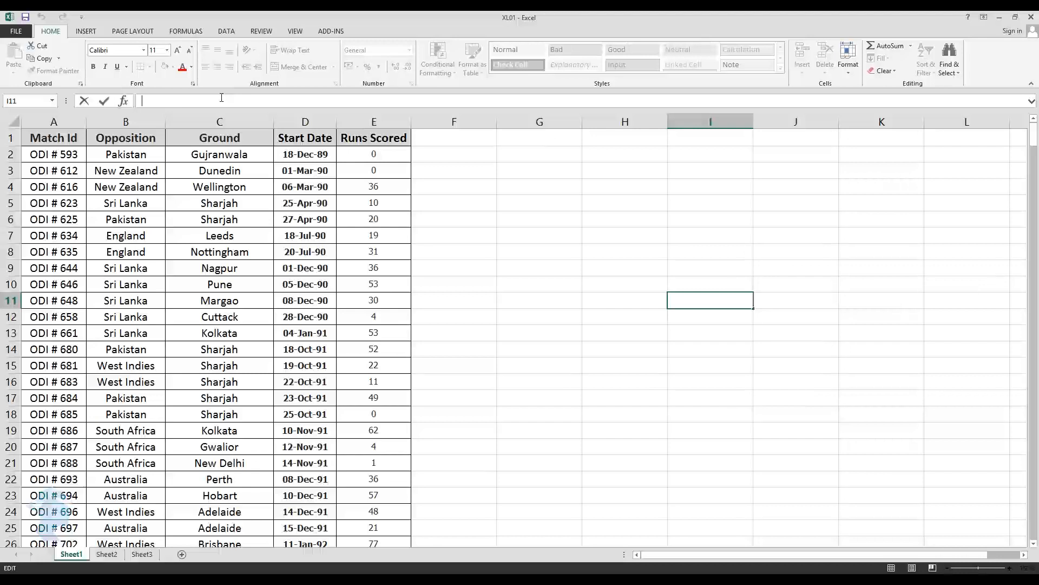
pyautogui.click(598, 298)
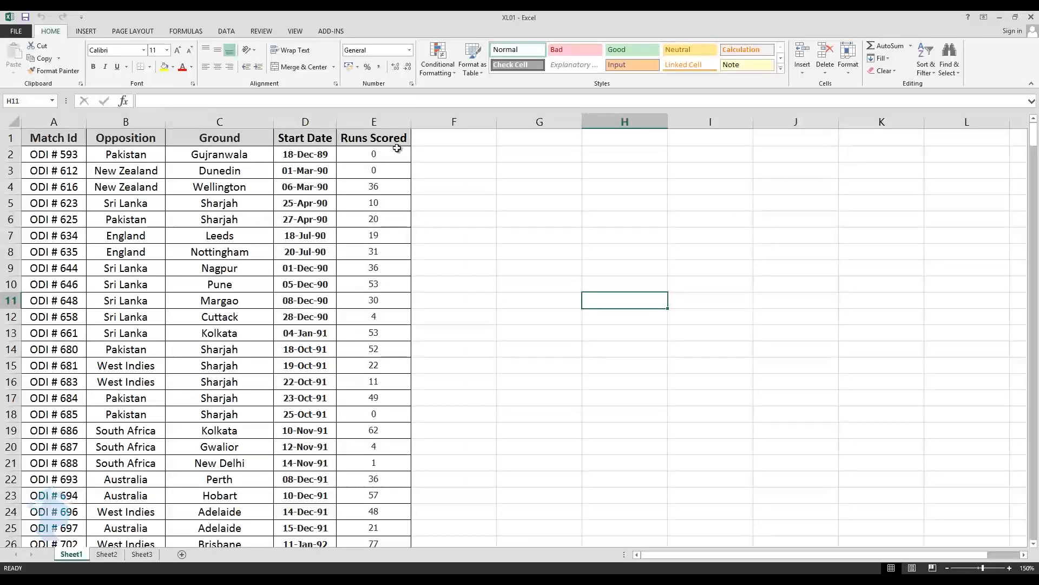
pyautogui.click(381, 155)
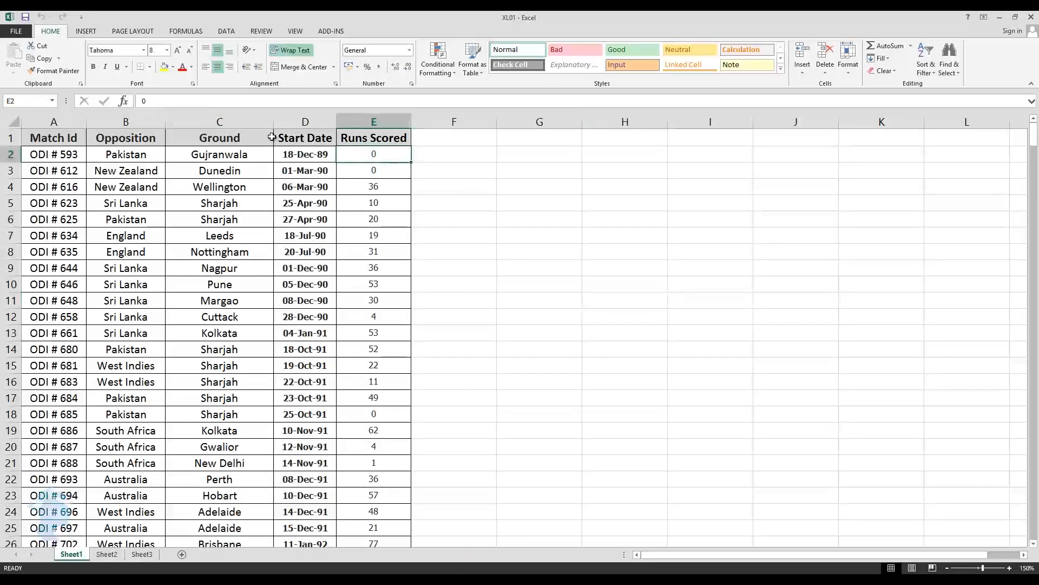
pyautogui.click(354, 141)
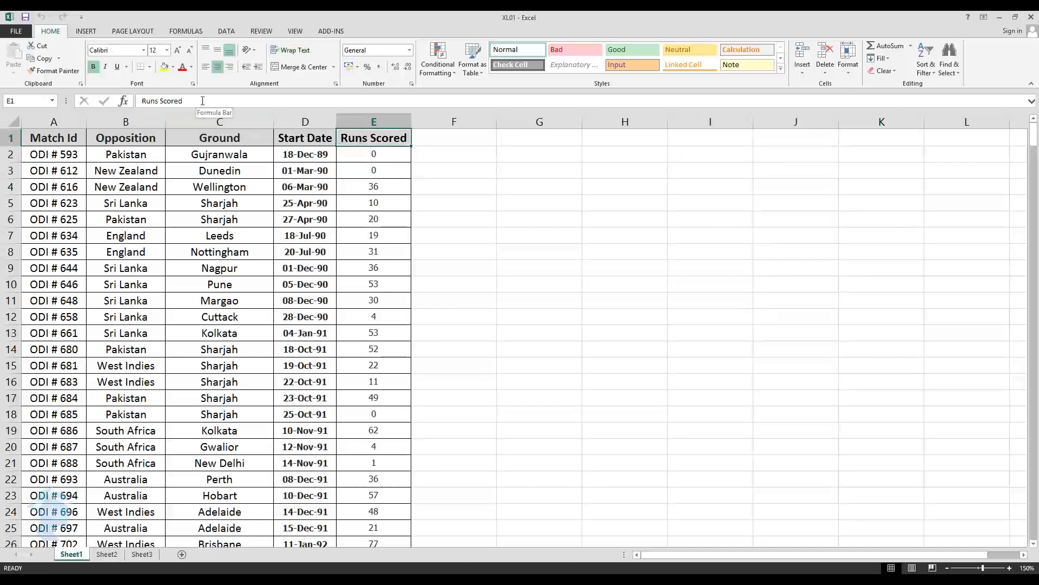
# Step the active cell down the Runs Scored column from the header to E14, checking each value's content.
pyautogui.press('Down')
pyautogui.press('Down')
pyautogui.press('Down')
pyautogui.press('Down')
pyautogui.press('Down')
pyautogui.press('Down')
pyautogui.press('Down')
pyautogui.press('Down')
pyautogui.press('Down')
pyautogui.press('Down')
pyautogui.press('Down')
pyautogui.press('Down')
pyautogui.press('Down')
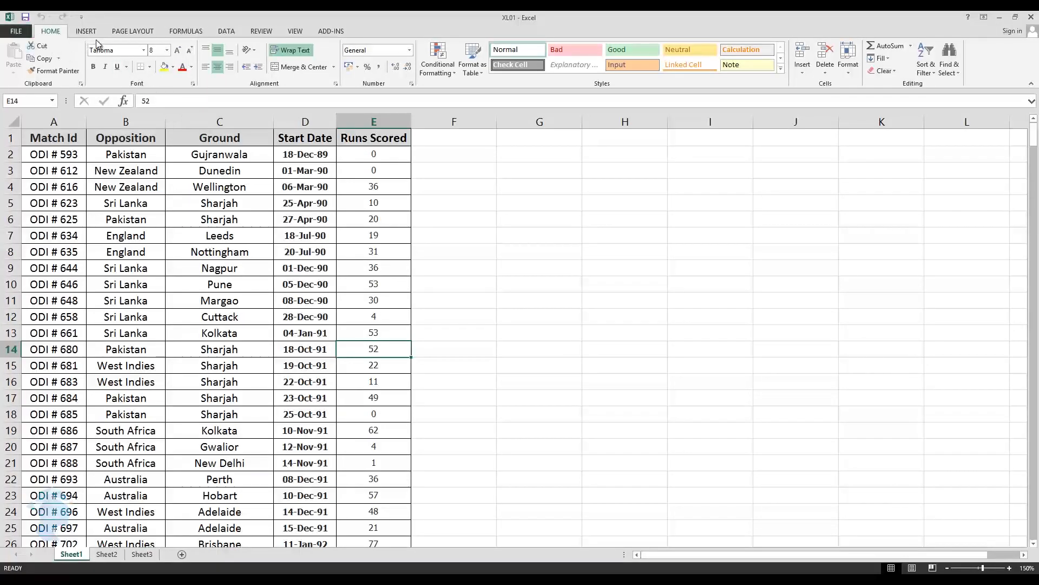
# Look through the Data, Formulas, Page Layout and Review commands, and return to the Home commands.
pyautogui.click(222, 31)
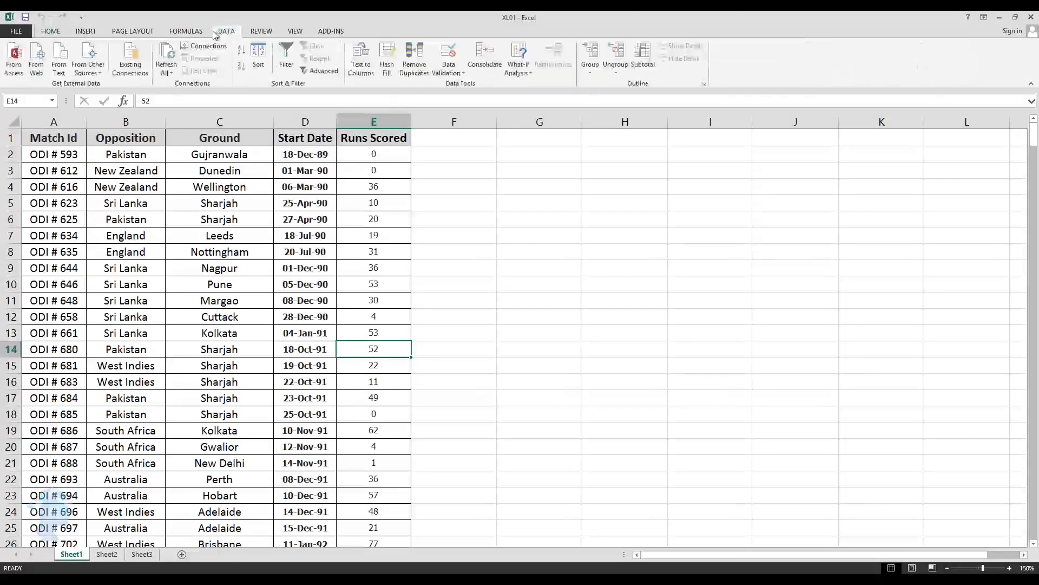
pyautogui.click(188, 31)
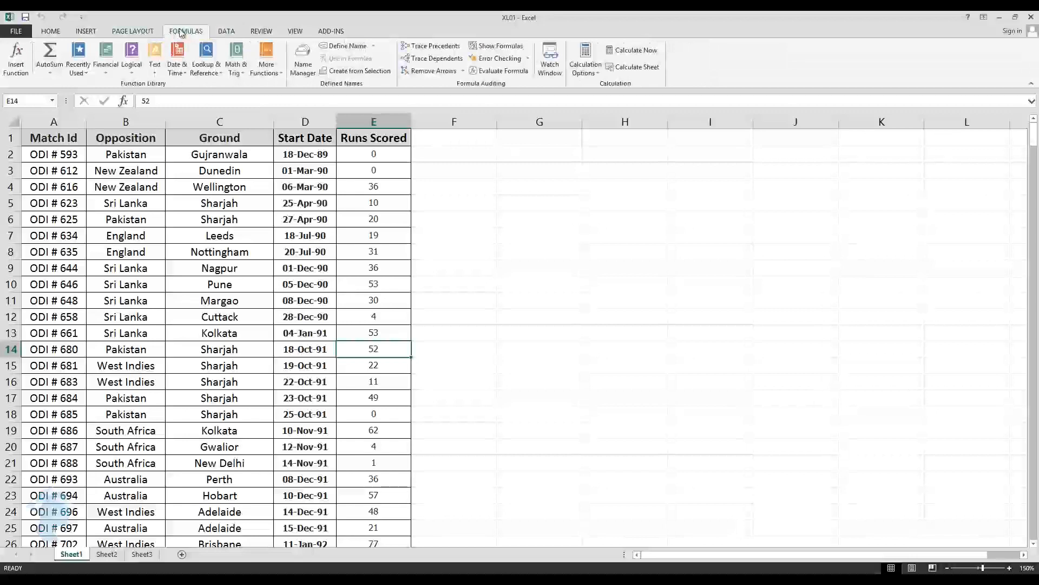
pyautogui.click(142, 31)
pyautogui.click(256, 33)
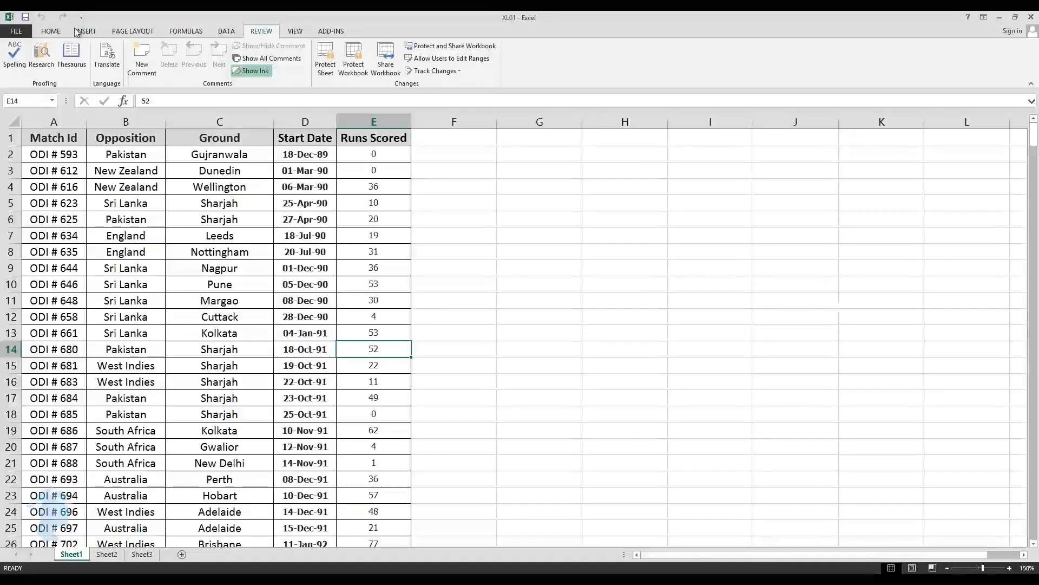
pyautogui.click(54, 31)
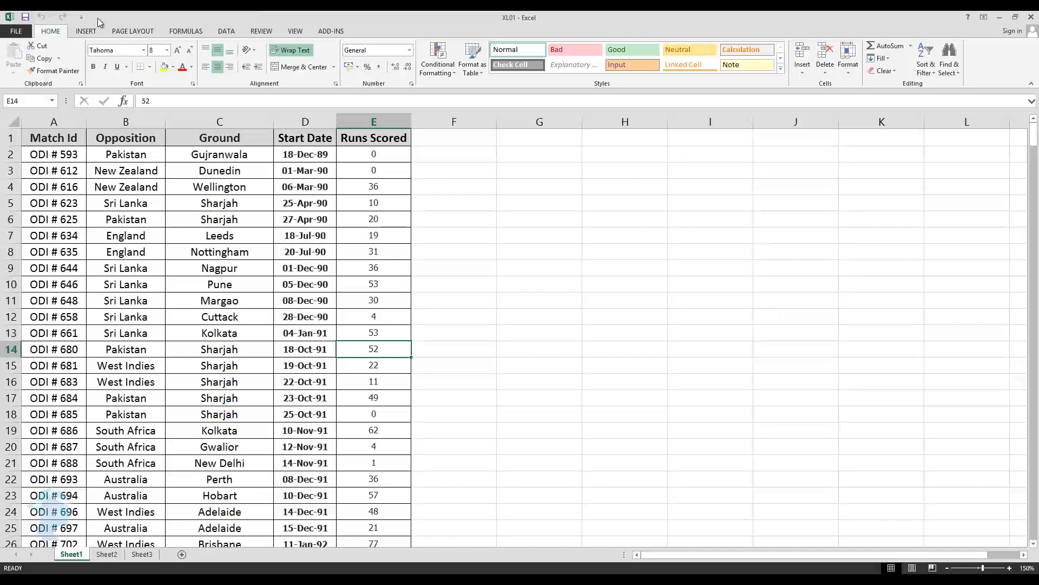
pyautogui.click(421, 222)
pyautogui.click(455, 253)
pyautogui.click(511, 253)
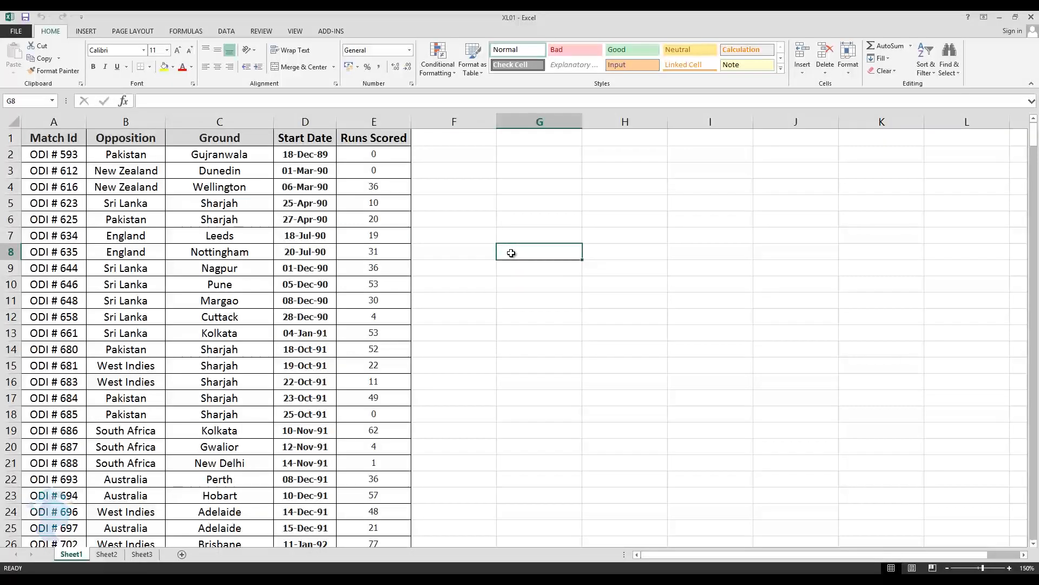
# Add the Format Painter command to the Quick Access Toolbar for all documents.
pyautogui.click(82, 18)
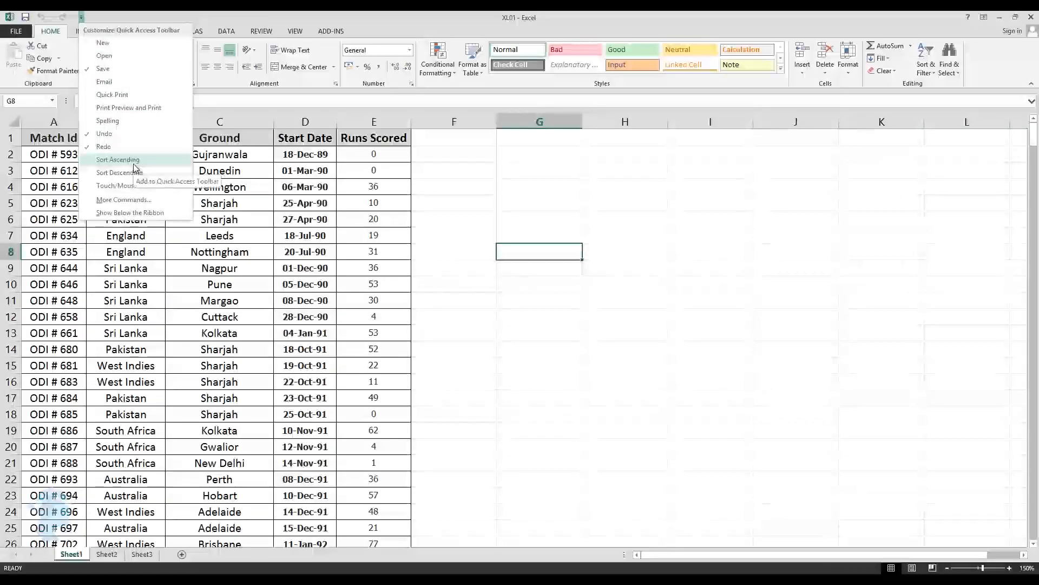
pyautogui.click(144, 199)
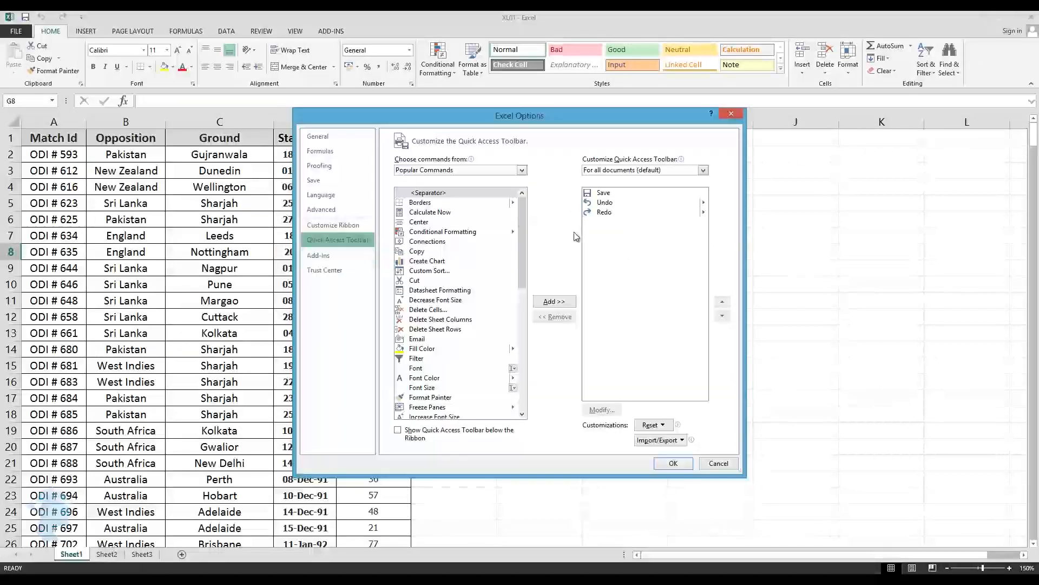
pyautogui.moveTo(522, 267); pyautogui.dragTo(522, 304)
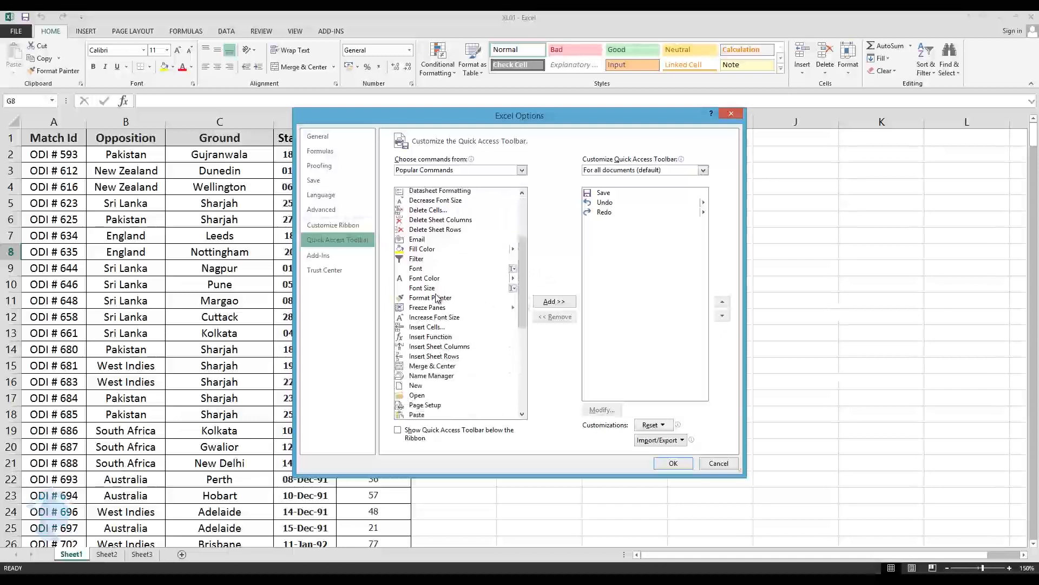
pyautogui.click(440, 298)
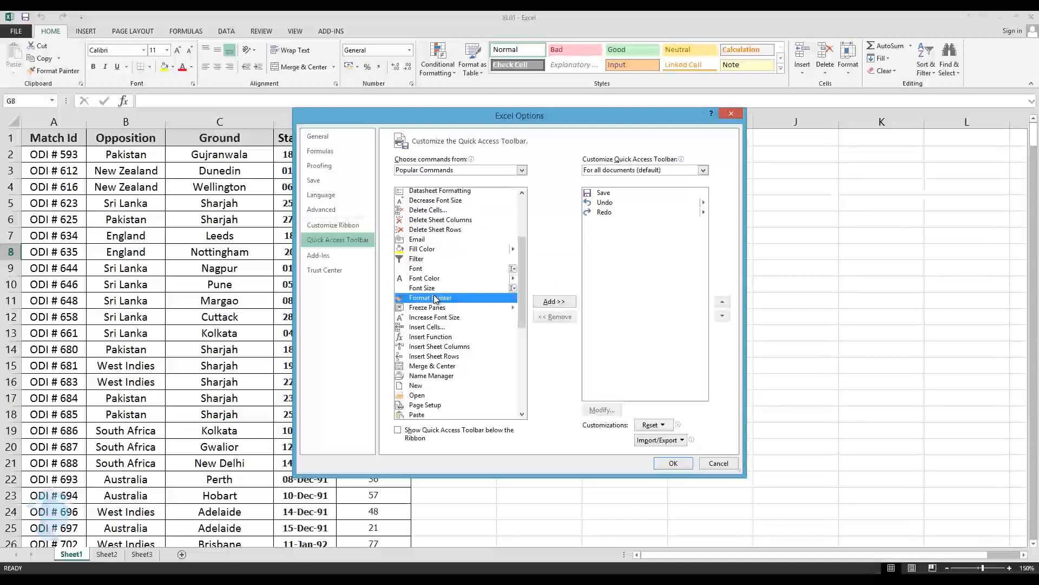
pyautogui.click(550, 302)
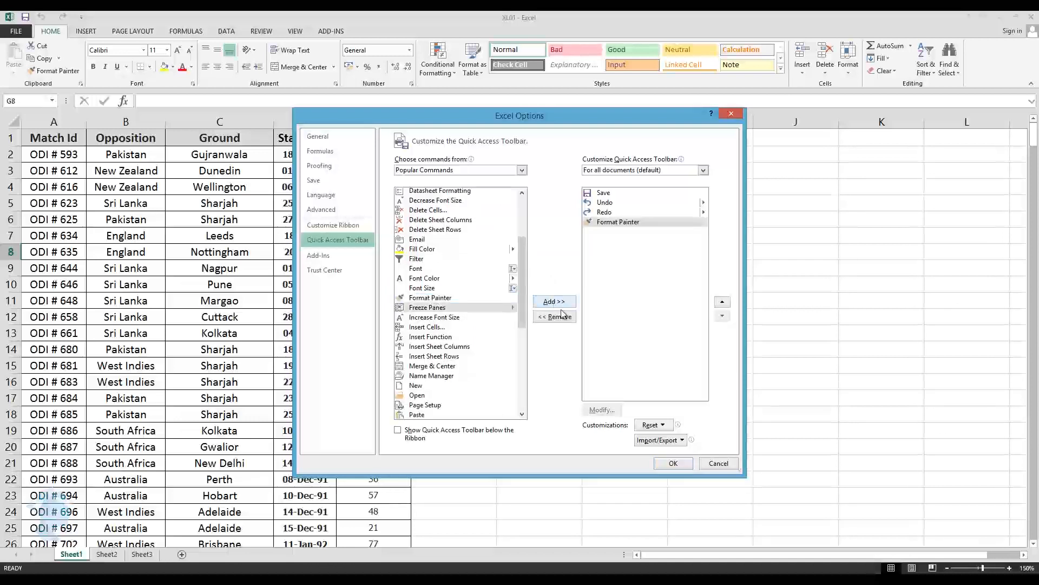
pyautogui.click(673, 463)
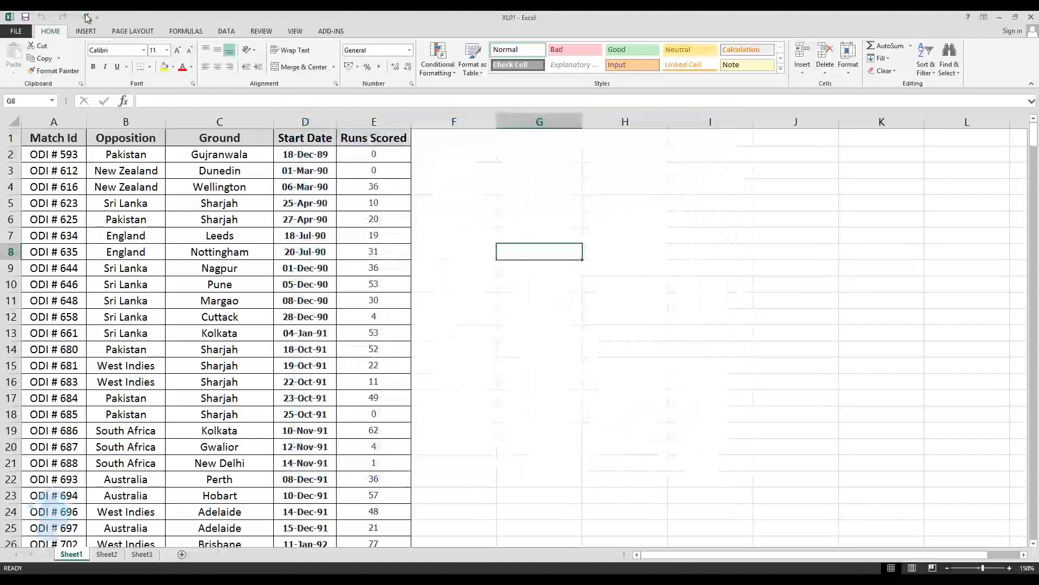
# Look at the Data and Add-Ins commands, and return to the Home commands.
pyautogui.click(517, 282)
pyautogui.click(471, 302)
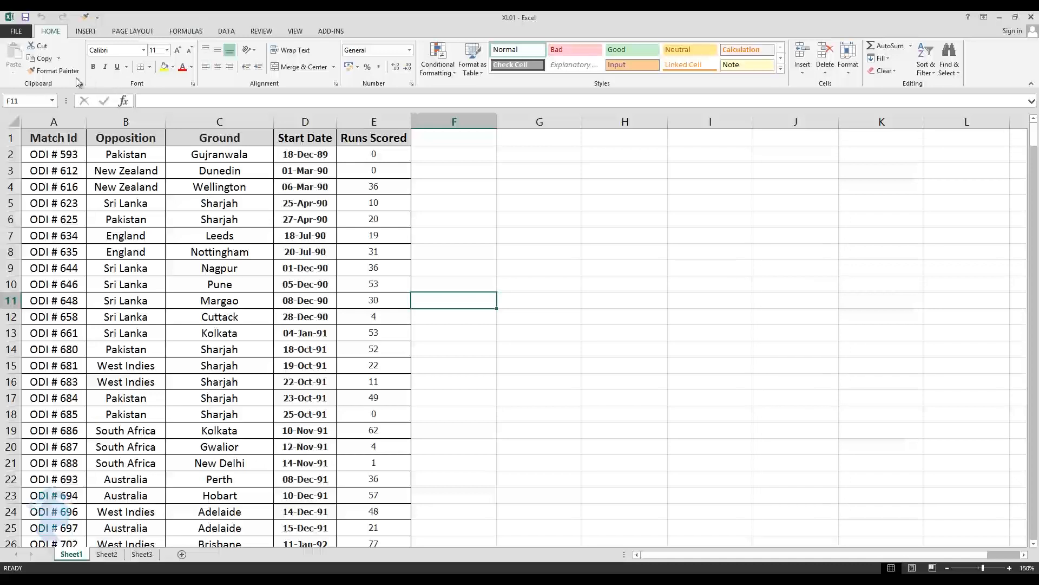
pyautogui.click(236, 33)
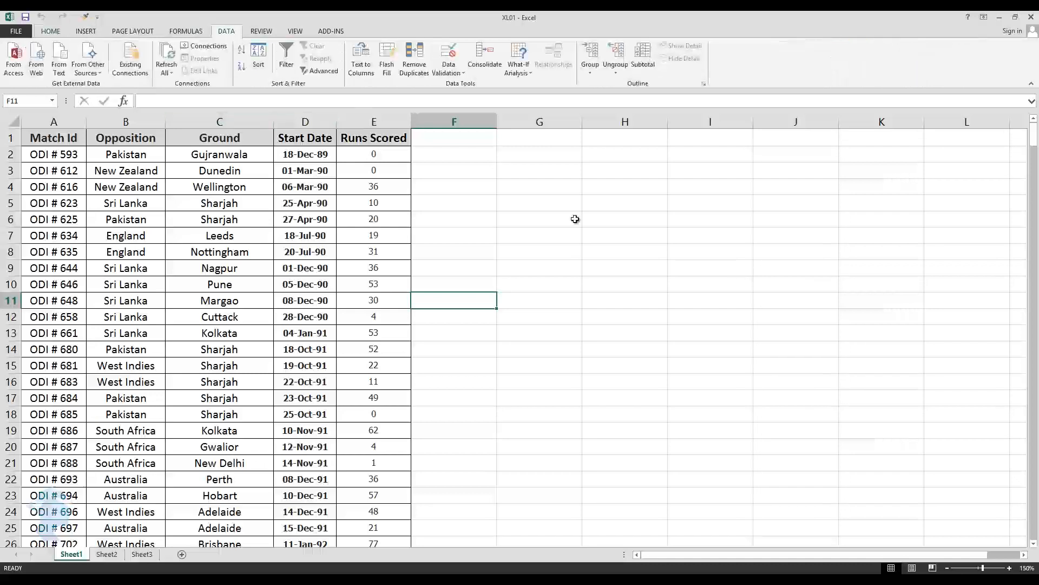
pyautogui.click(331, 31)
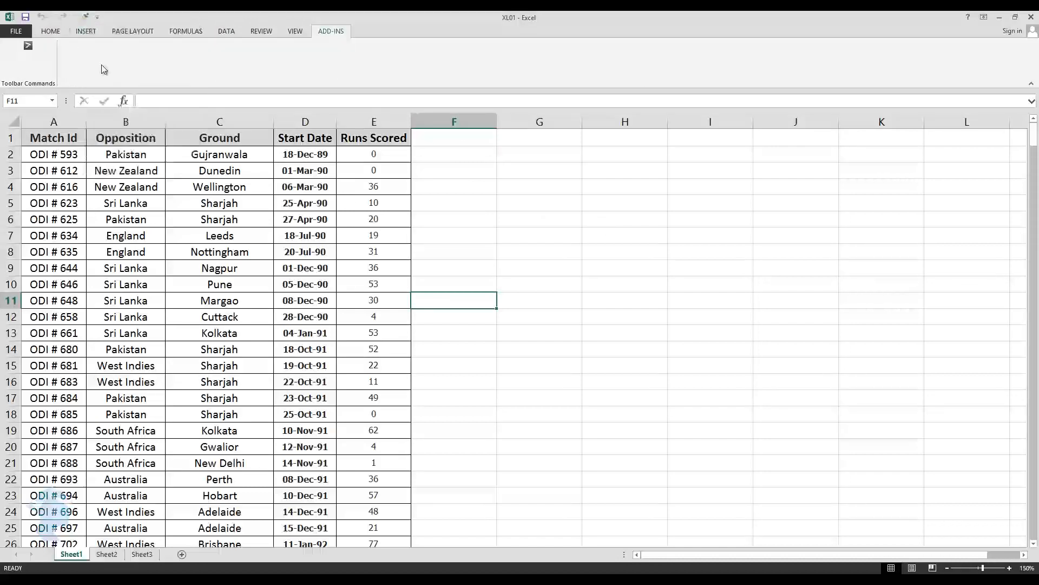
pyautogui.click(51, 33)
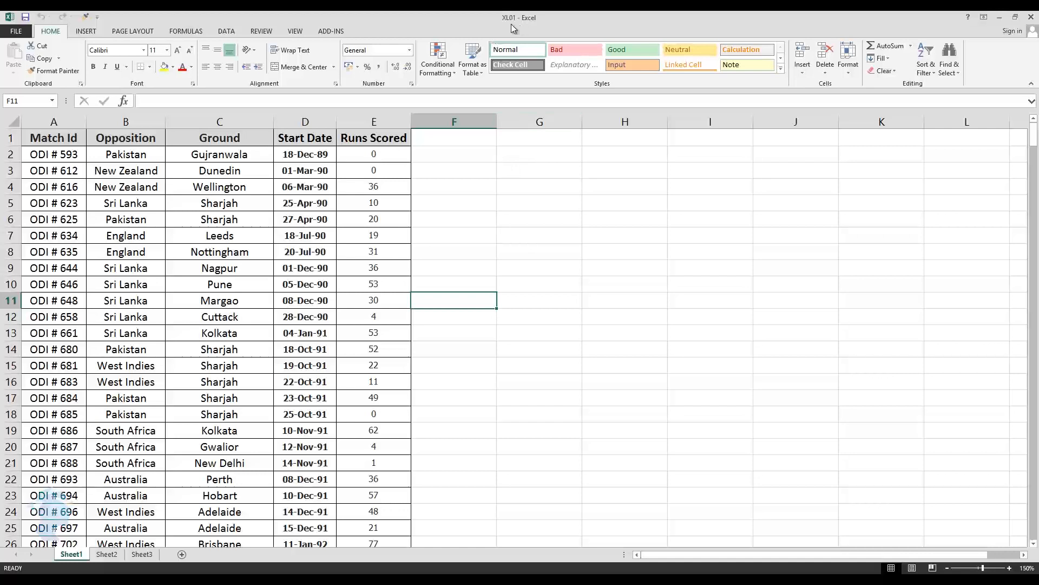
pyautogui.click(509, 202)
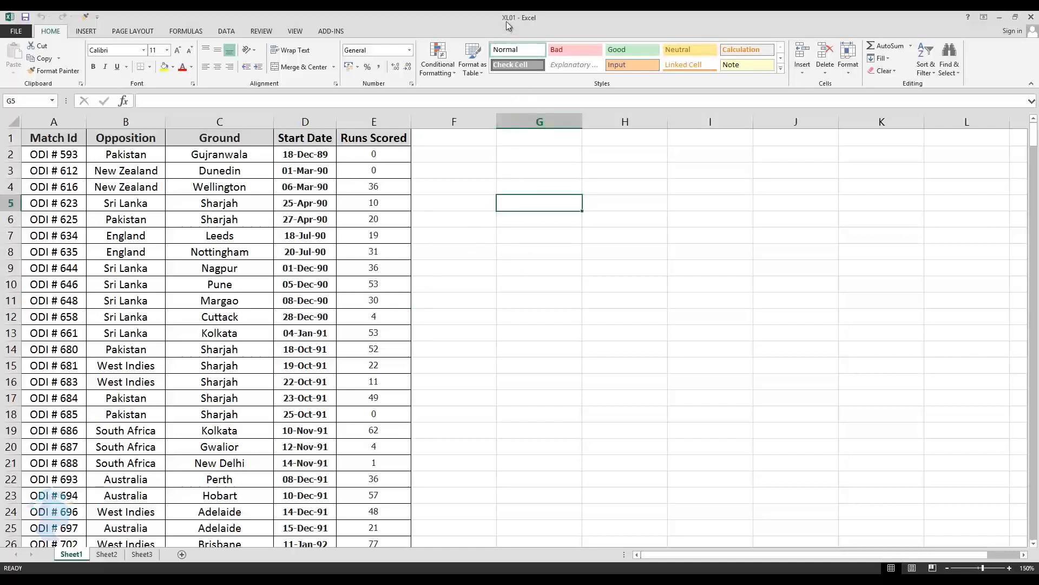
pyautogui.click(535, 223)
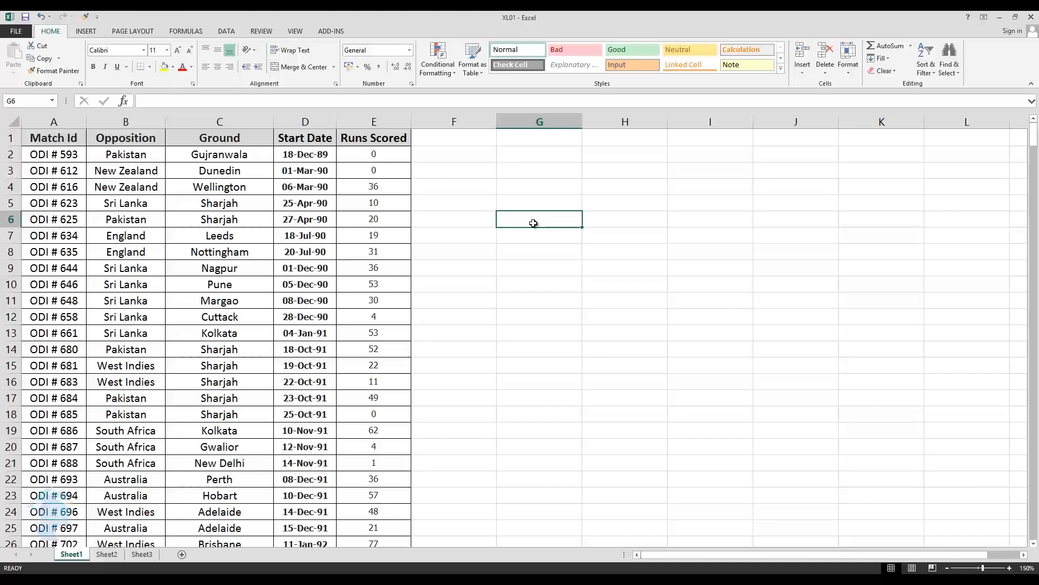
pyautogui.click(539, 265)
pyautogui.click(472, 255)
pyautogui.click(523, 219)
# Enter the values 70, 10 and 100 in cells H6, H7 and H8.
pyautogui.click(610, 215)
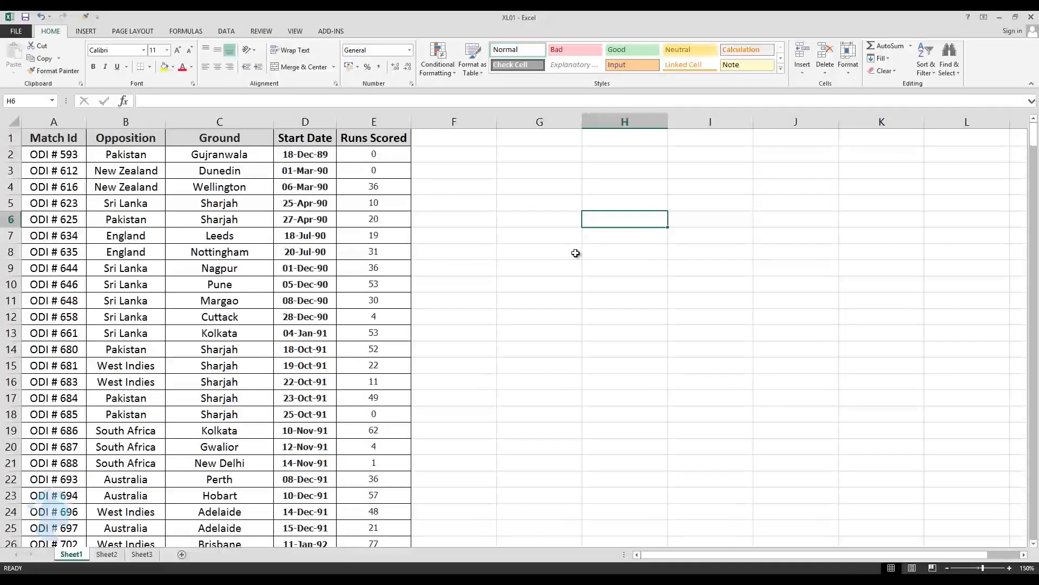
pyautogui.write('70')
pyautogui.press('Return')
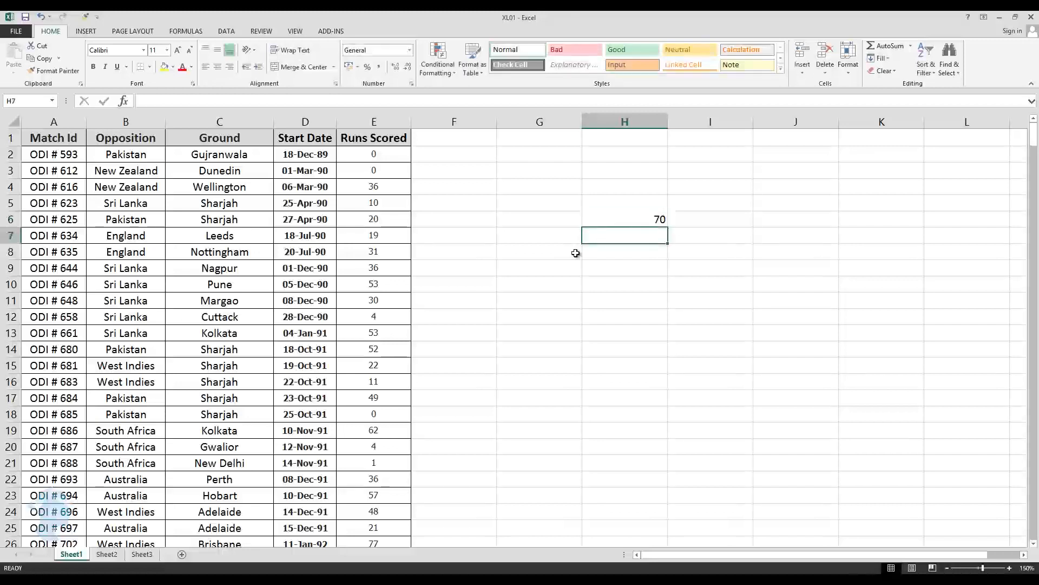
pyautogui.write('10\\')
pyautogui.press('BackSpace')
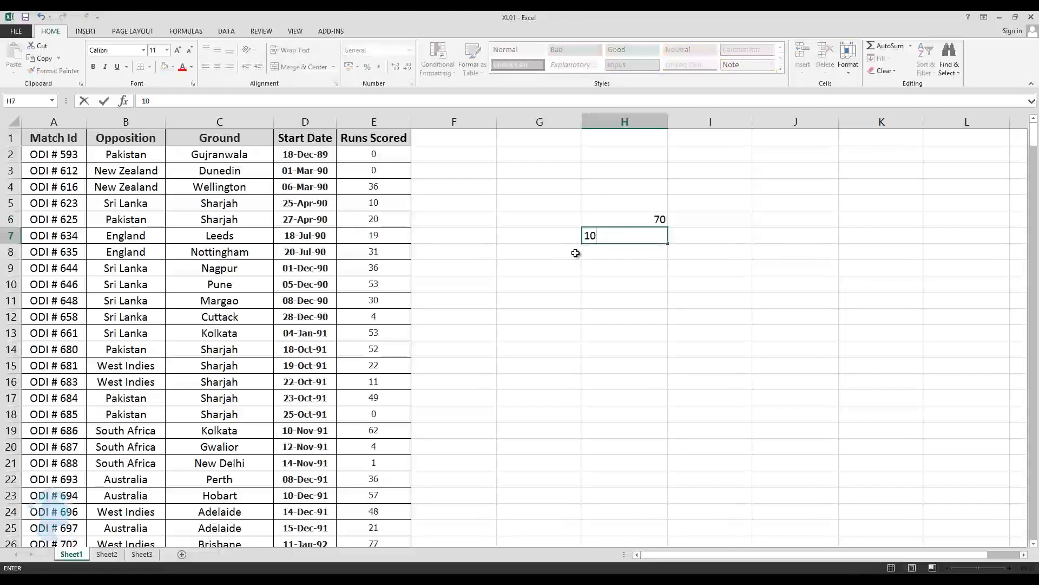
pyautogui.press('Return')
pyautogui.write('100\\')
pyautogui.press('BackSpace')
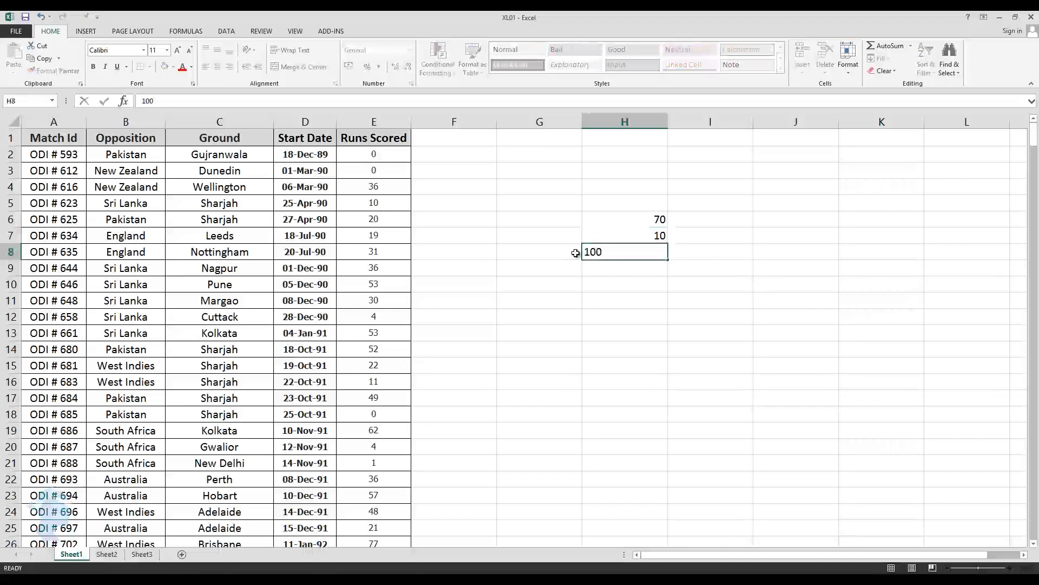
pyautogui.press('Return')
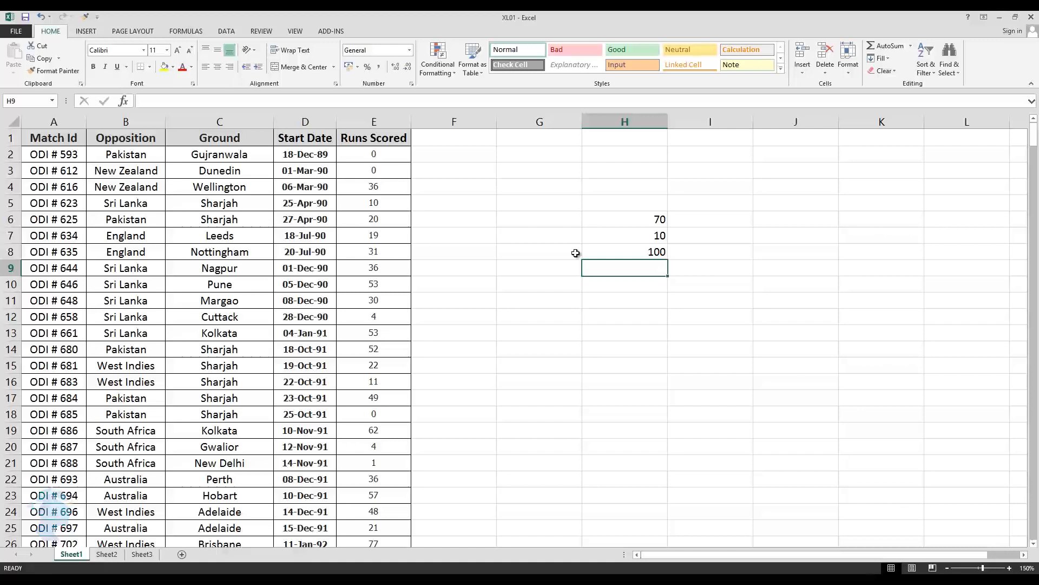
# Enter the formula =H8 in cell H9, directly below the three sample numbers.
pyautogui.click(652, 218)
pyautogui.click(649, 236)
pyautogui.click(647, 252)
pyautogui.click(648, 268)
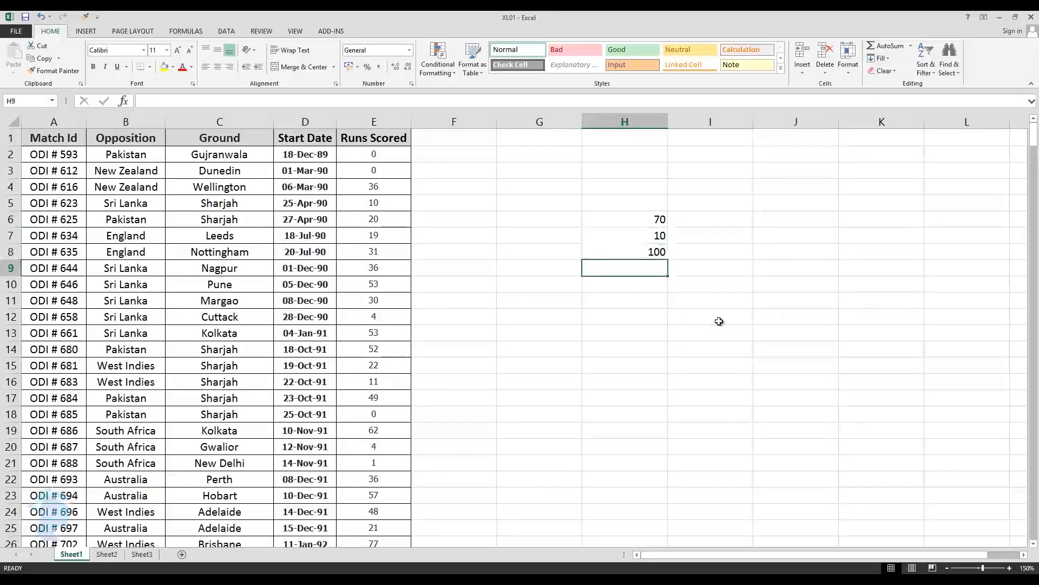
pyautogui.write('=')
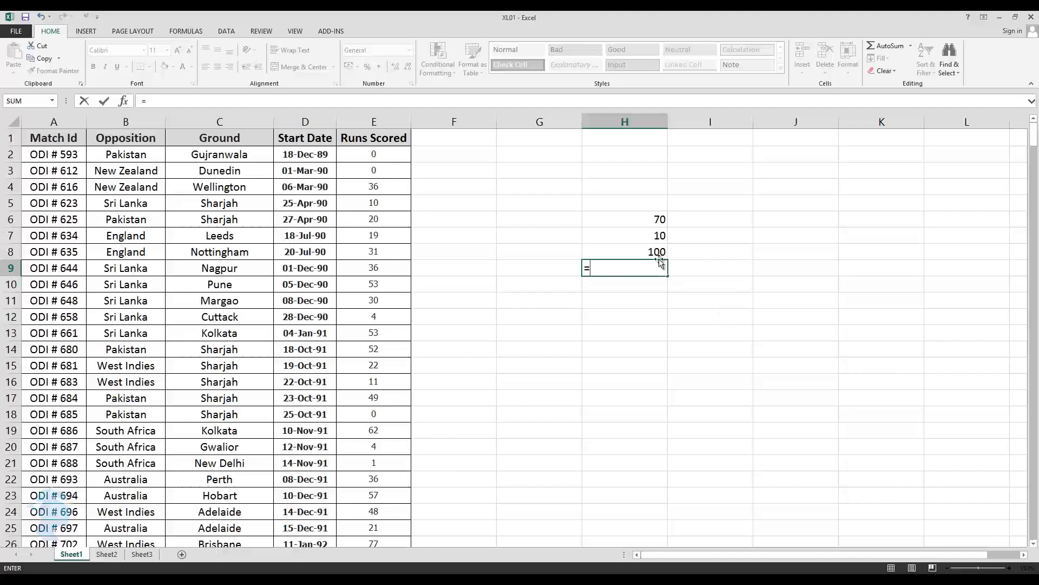
pyautogui.click(652, 251)
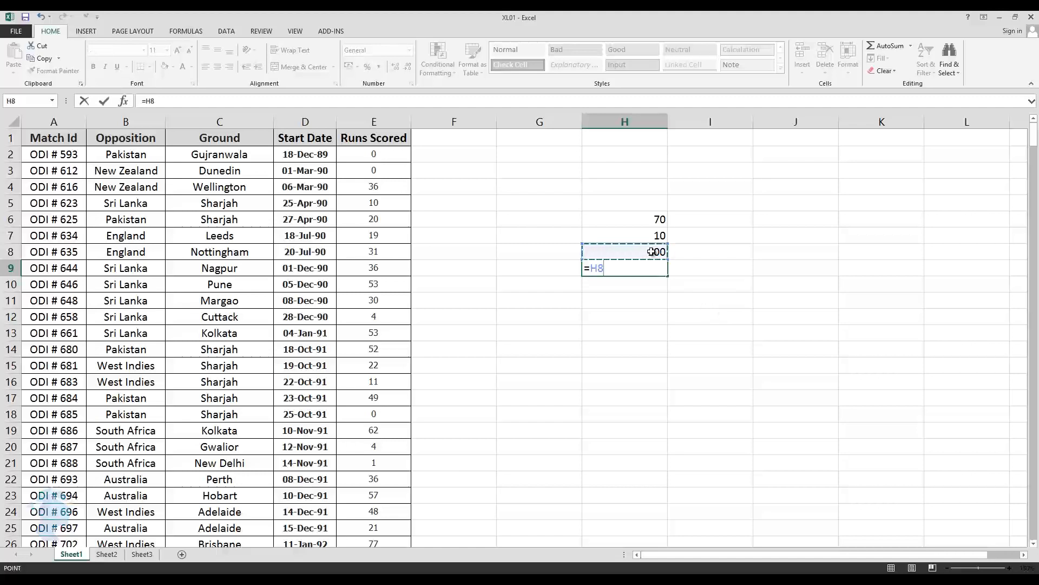
pyautogui.press('Return')
# Compare the contents of H8 and H9 in the formula bar.
pyautogui.click(651, 265)
pyautogui.click(633, 252)
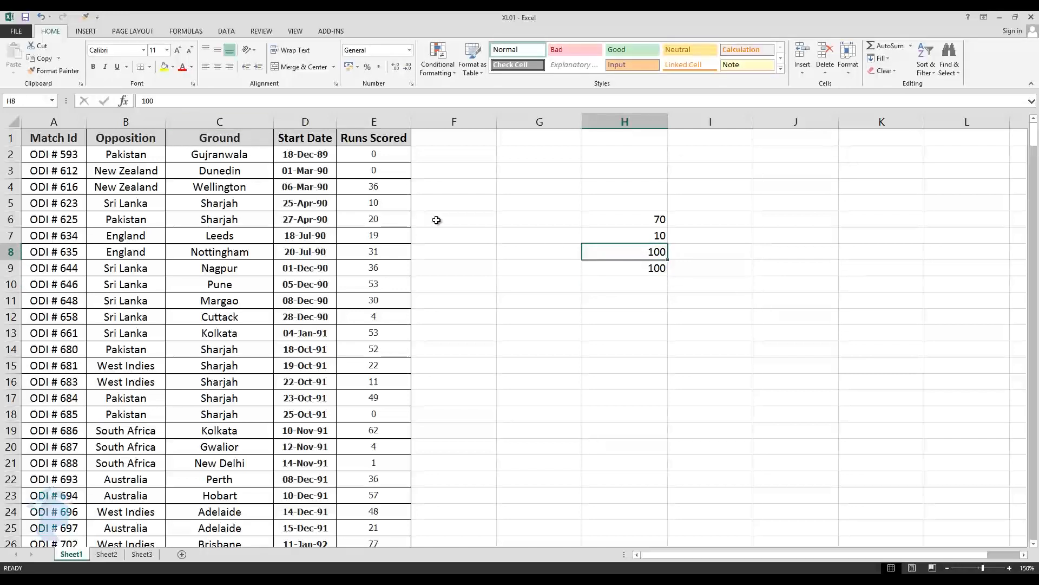
pyautogui.click(615, 269)
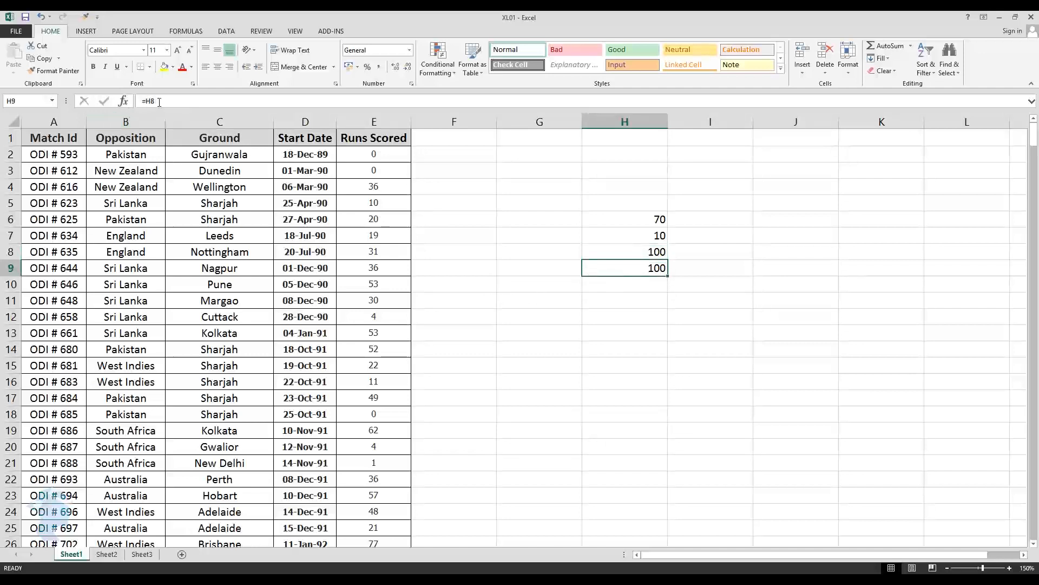
# Change the value in cell H8 to 88.
pyautogui.click(610, 253)
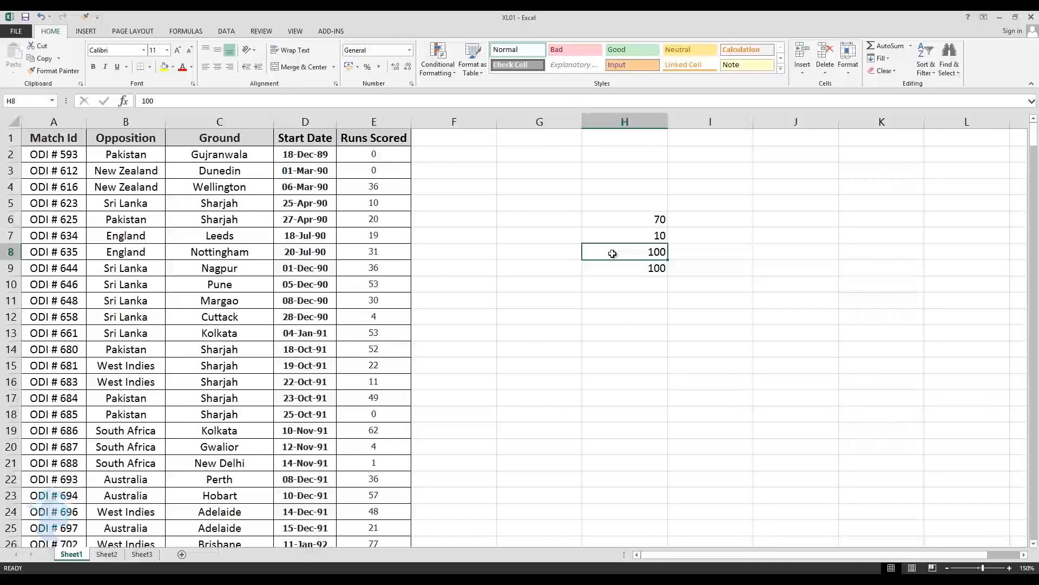
pyautogui.write('88')
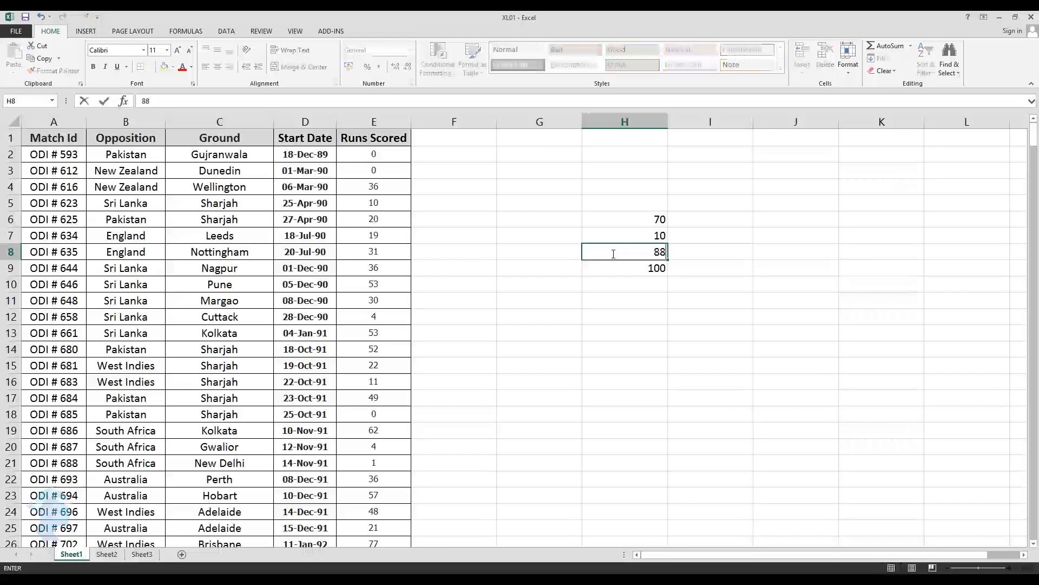
pyautogui.press('Return')
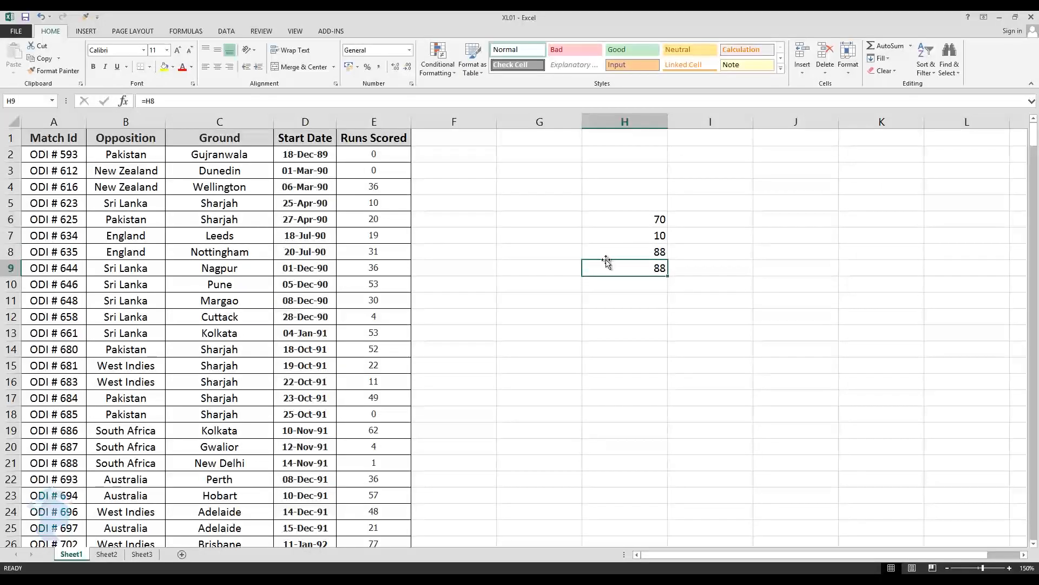
pyautogui.press('F2')
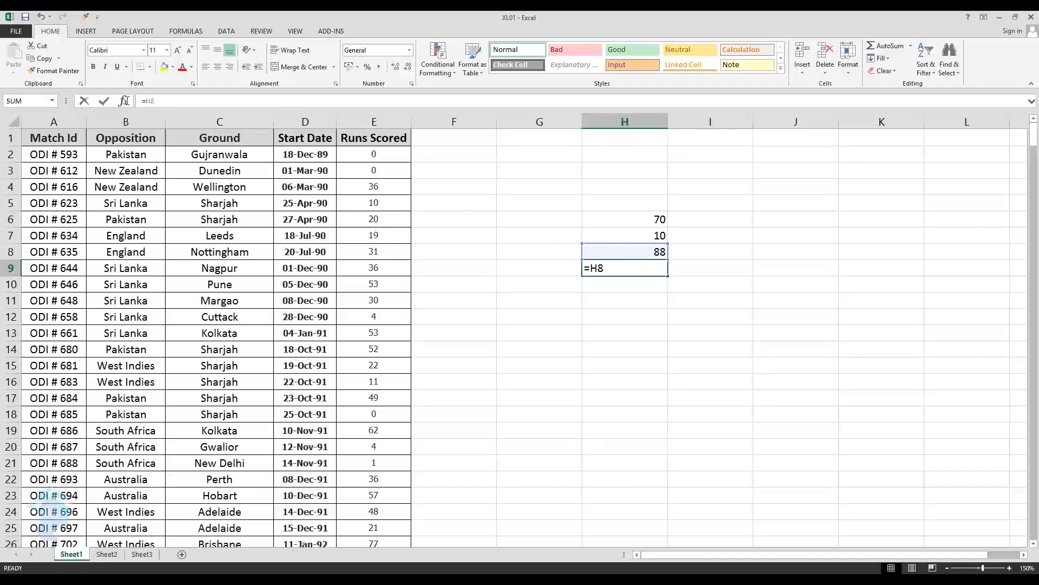
pyautogui.click(599, 316)
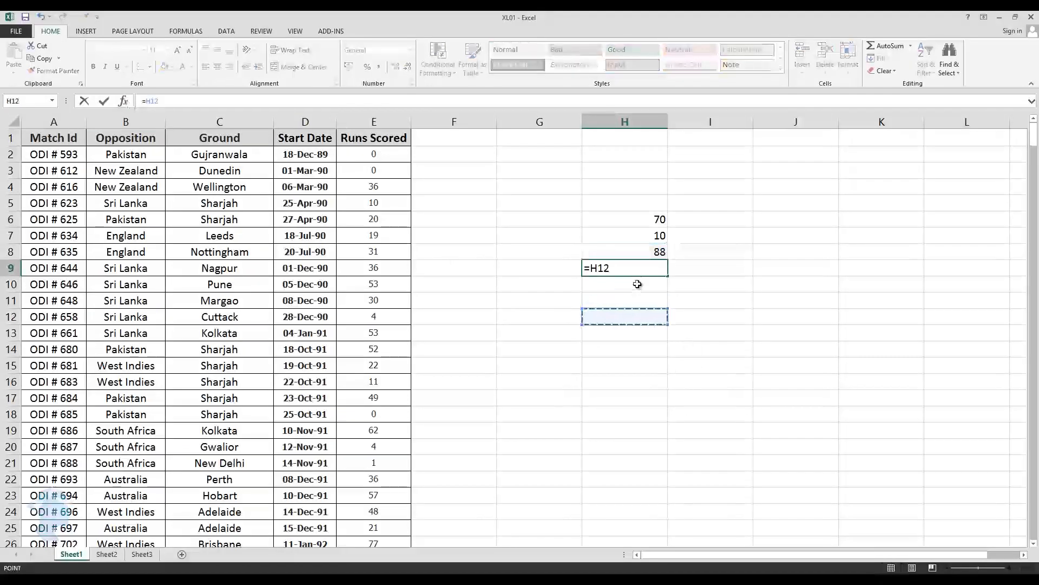
pyautogui.press('Escape')
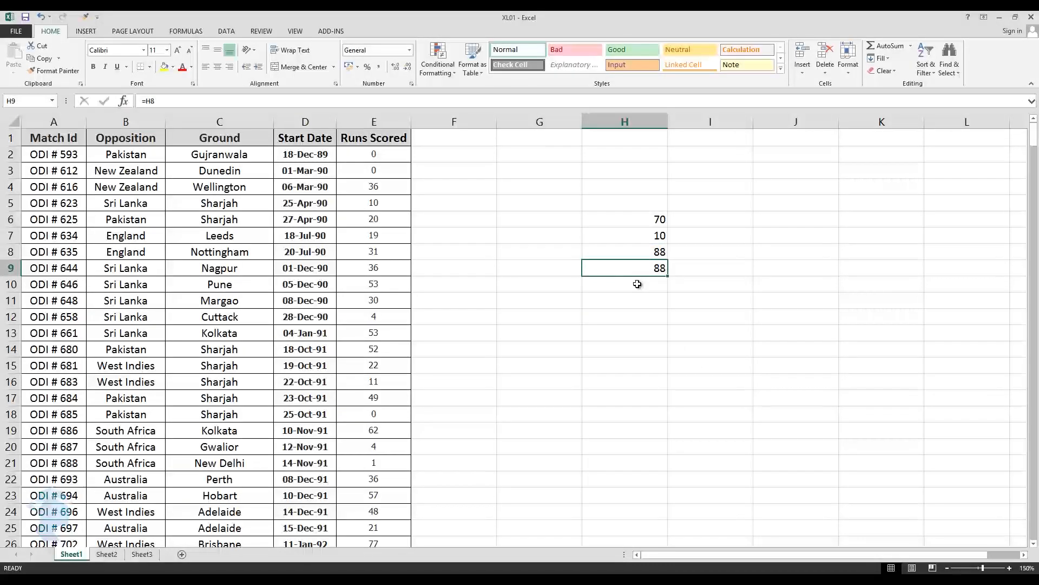
pyautogui.click(156, 102)
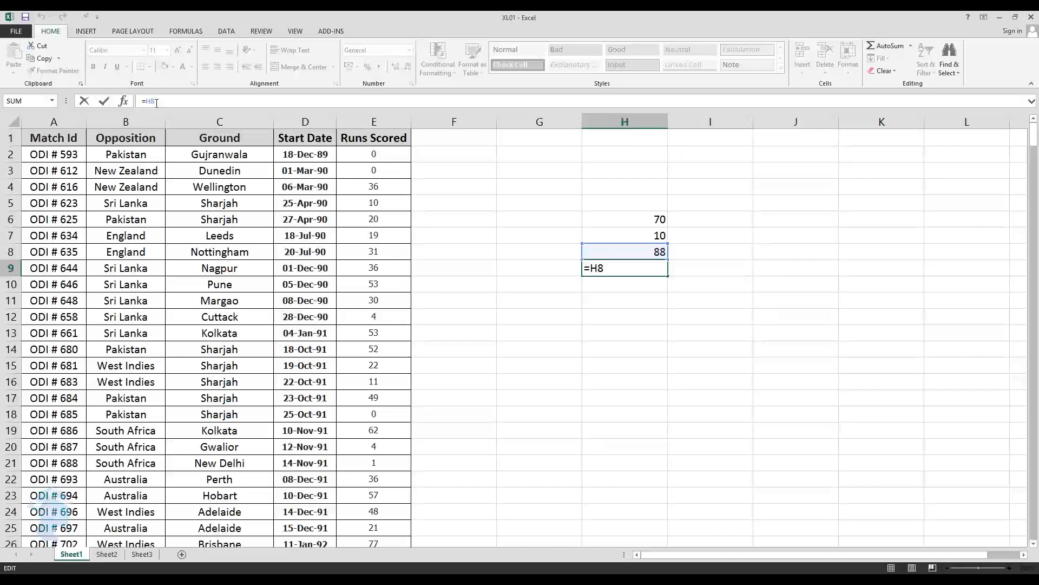
pyautogui.hotkey('ctrl', 'Return')
# Enter the value 70 in cell H11 through the formula bar.
pyautogui.click(637, 304)
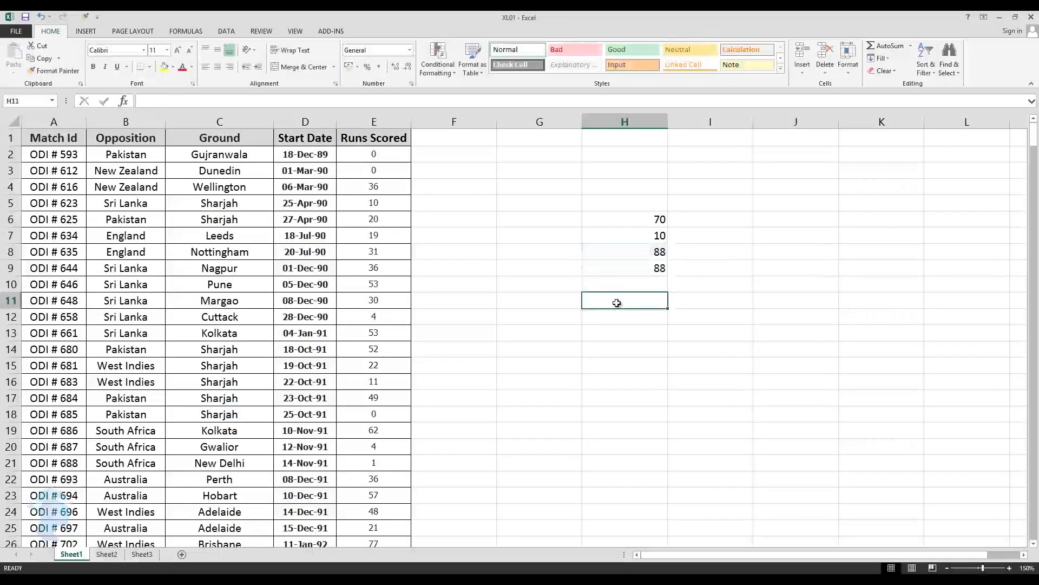
pyautogui.click(159, 105)
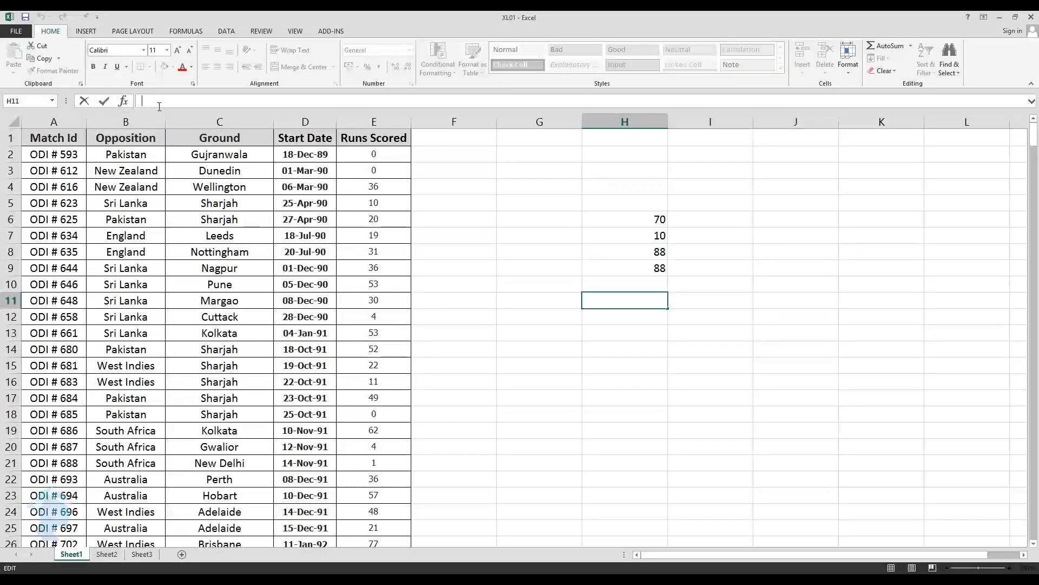
pyautogui.write('70')
pyautogui.press('Return')
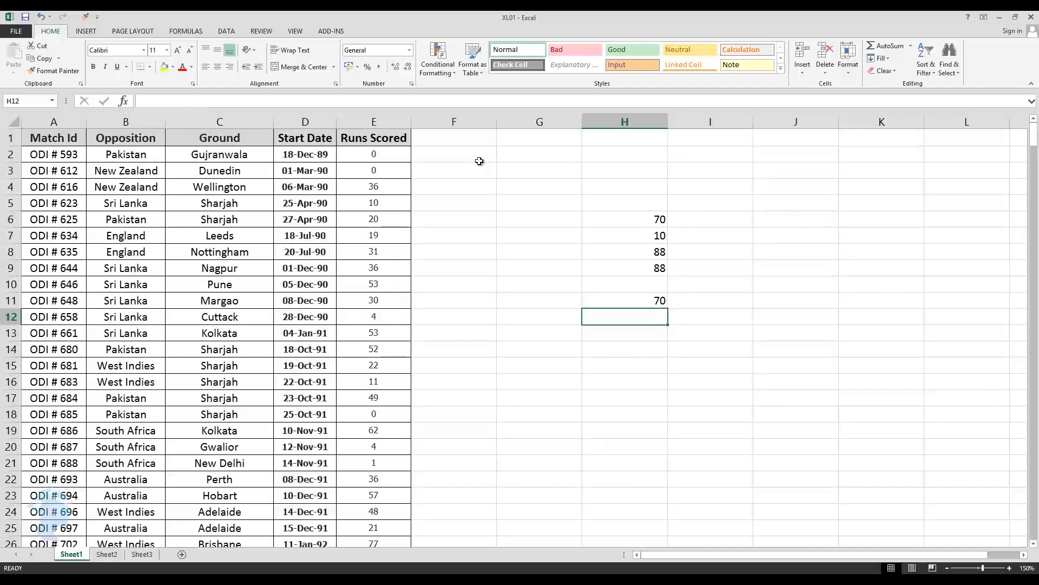
# Enter the formula =H11 in cell G2 through the formula bar and check it there.
pyautogui.click(506, 161)
pyautogui.click(154, 98)
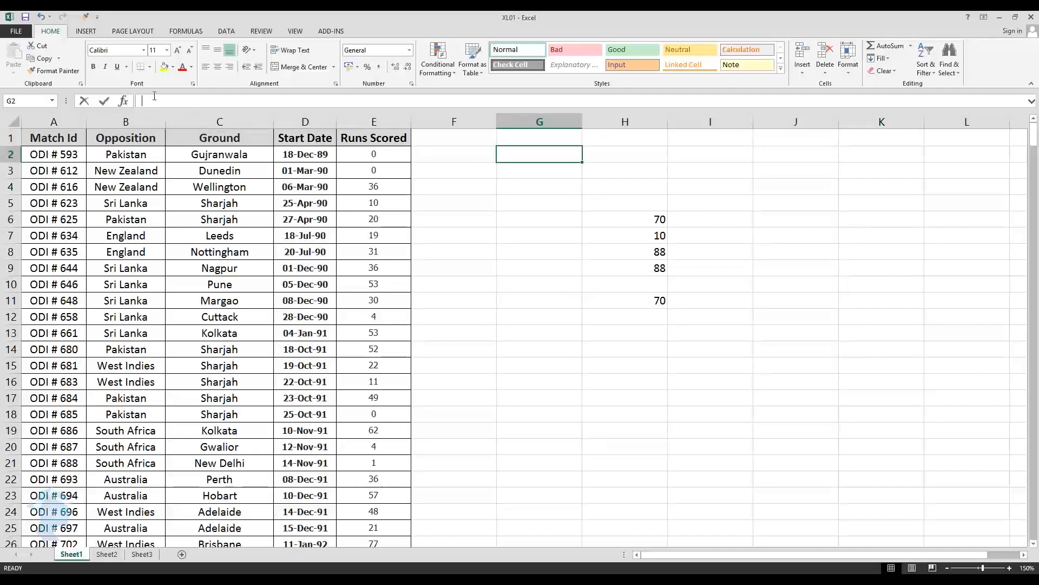
pyautogui.write('=')
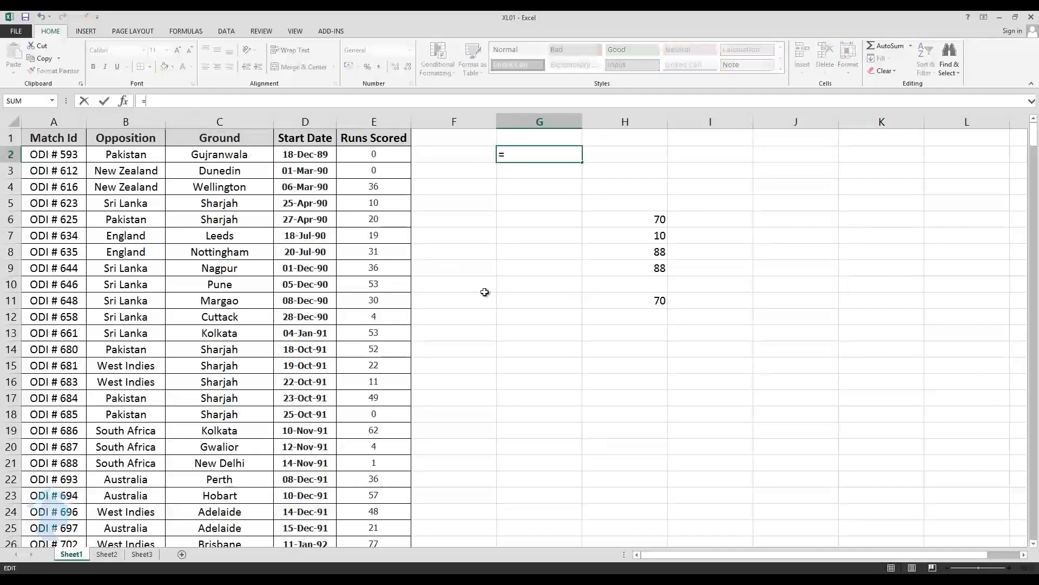
pyautogui.click(622, 300)
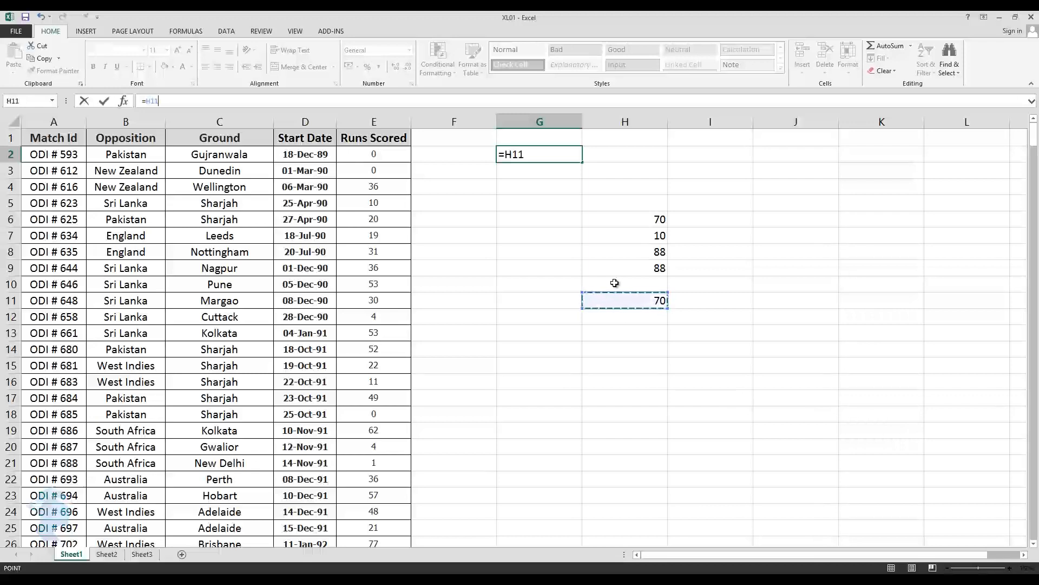
pyautogui.press('Return')
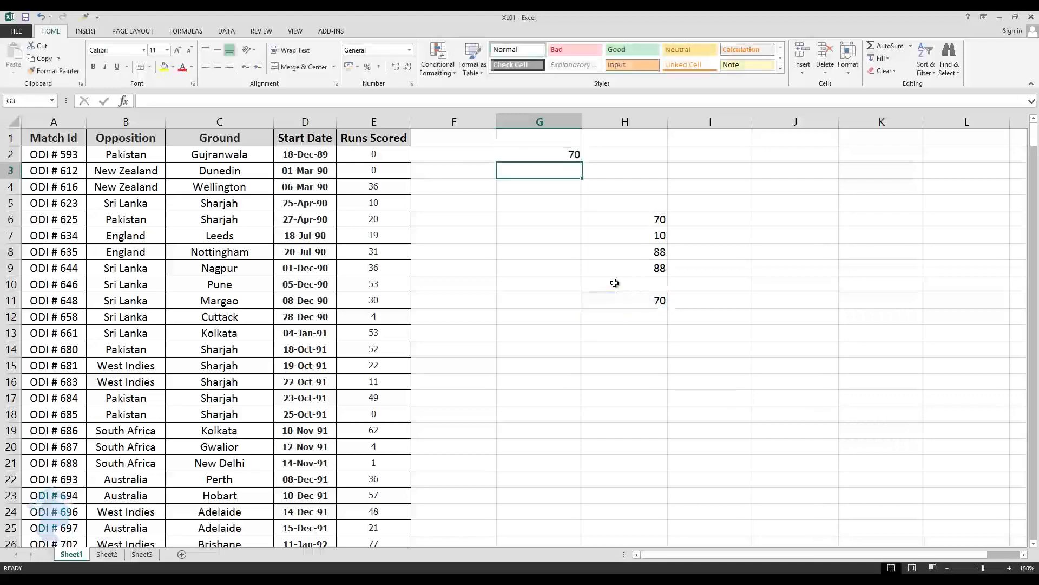
pyautogui.click(552, 154)
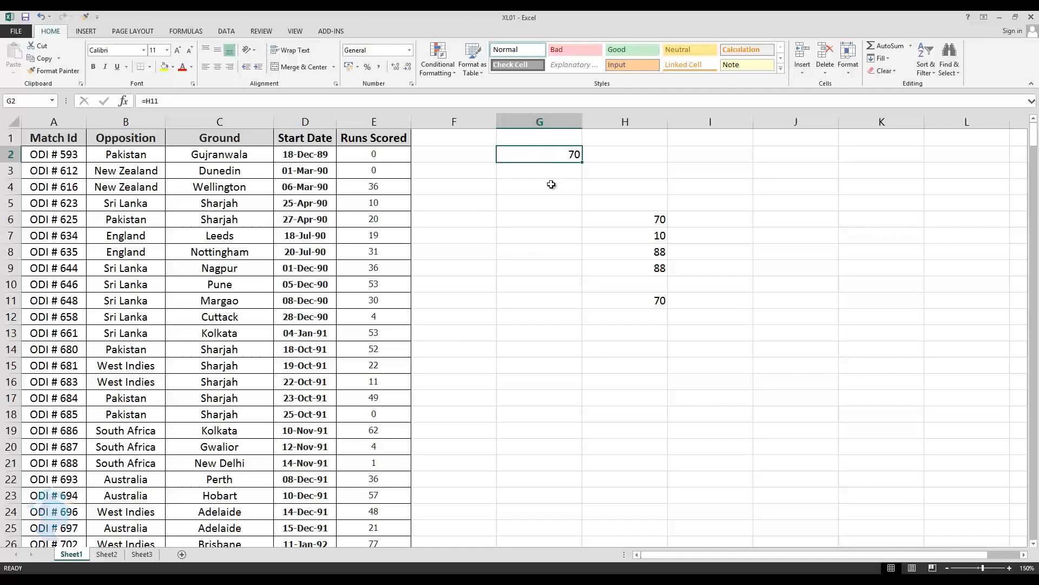
# Move the active cell one cell at a time from G6 down column G to row 14, then across that row and back.
pyautogui.click(530, 220)
pyautogui.press('Down')
pyautogui.press('Down')
pyautogui.press('Down')
pyautogui.press('Down')
pyautogui.press('Down')
pyautogui.press('Down')
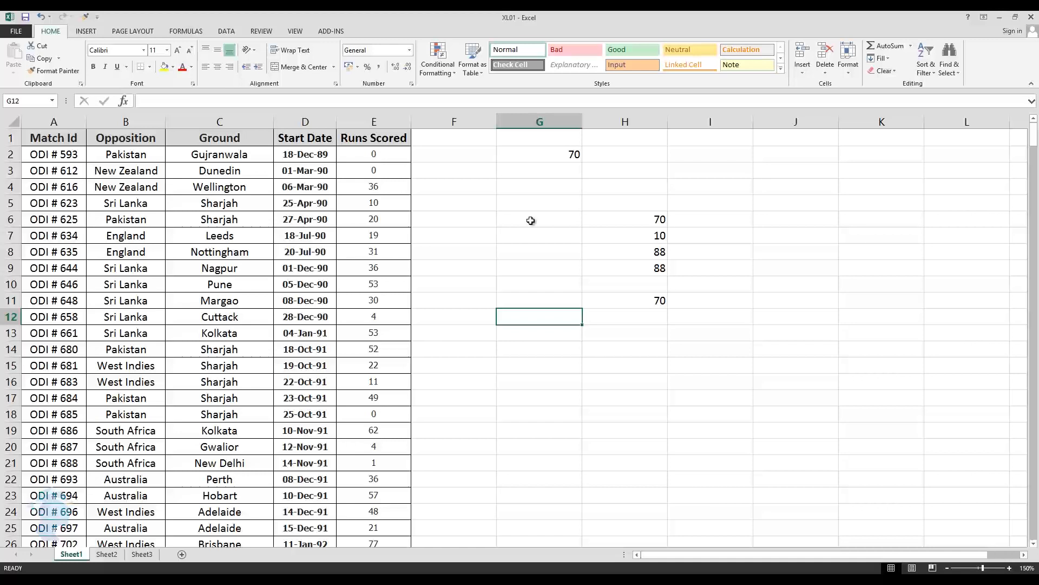
pyautogui.press('Down')
pyautogui.press('Down')
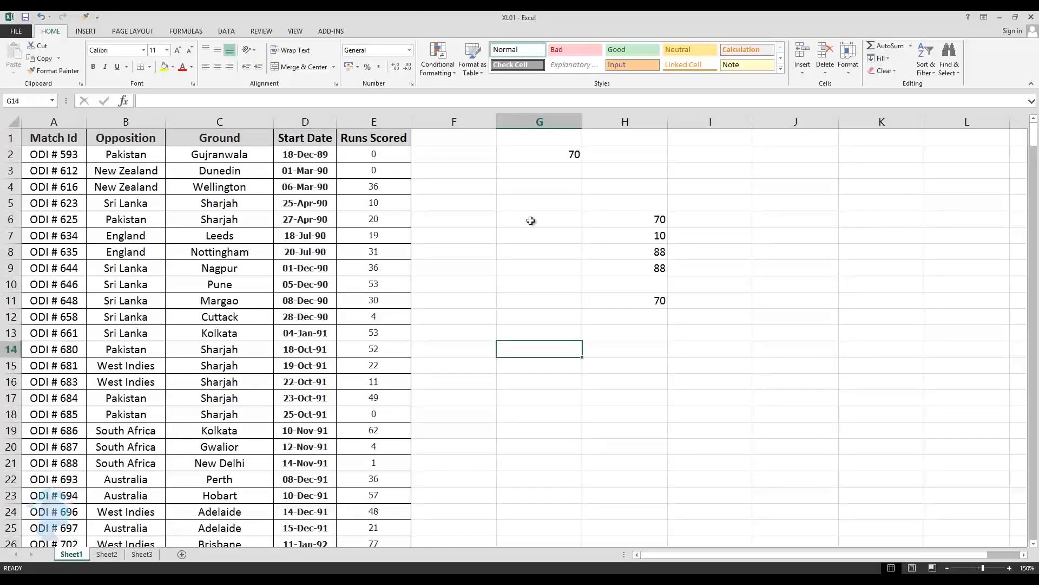
pyautogui.press('Right')
pyautogui.press('Right')
pyautogui.press('Right')
pyautogui.press('Right')
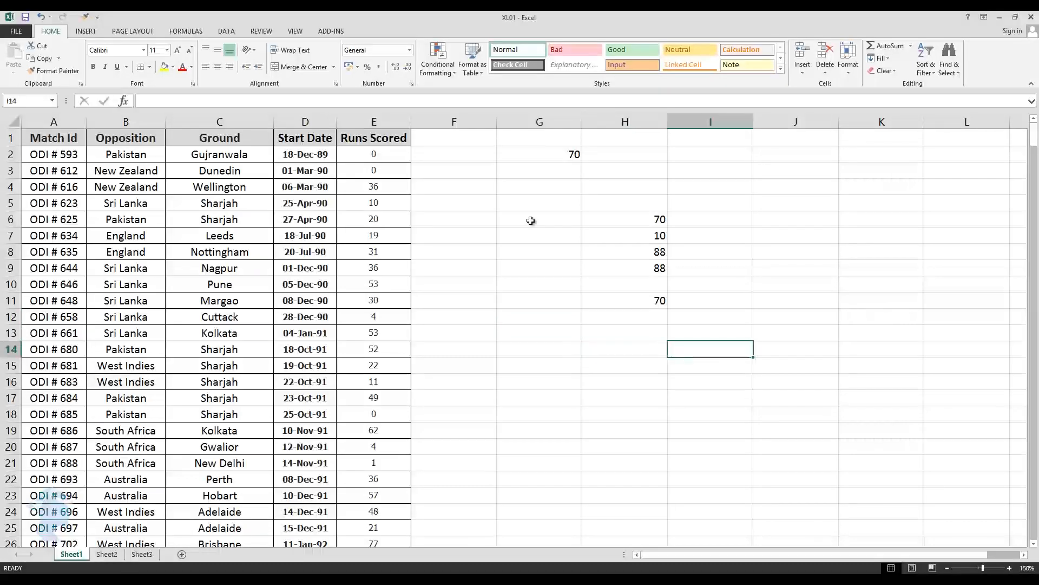
pyautogui.press('Left')
pyautogui.press('Left')
pyautogui.press('Left')
pyautogui.press('Left')
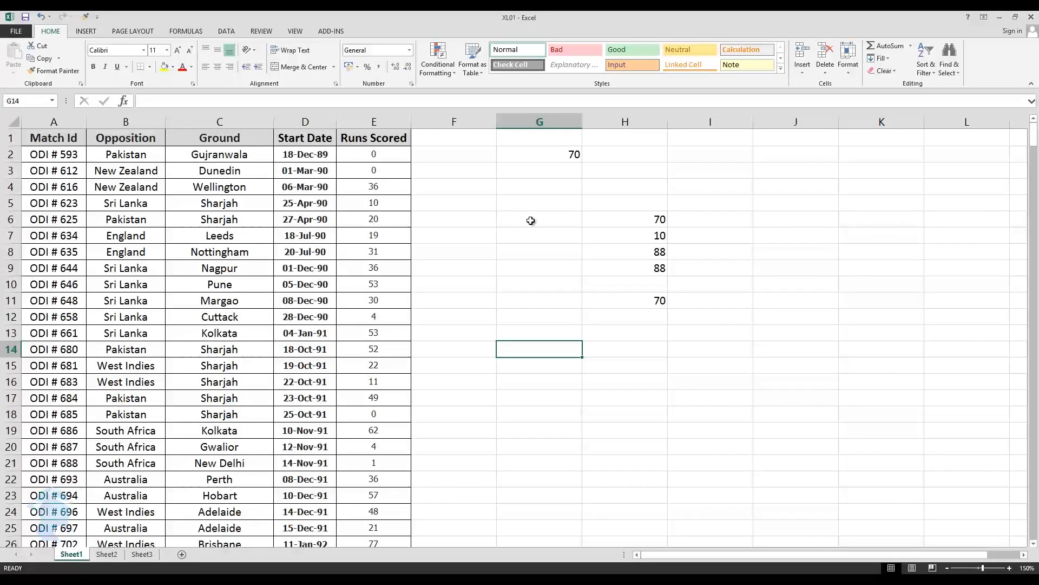
# Start entering 7896857 in cell G15 and discard the entry.
pyautogui.press('Right')
pyautogui.press('Down')
pyautogui.press('Left')
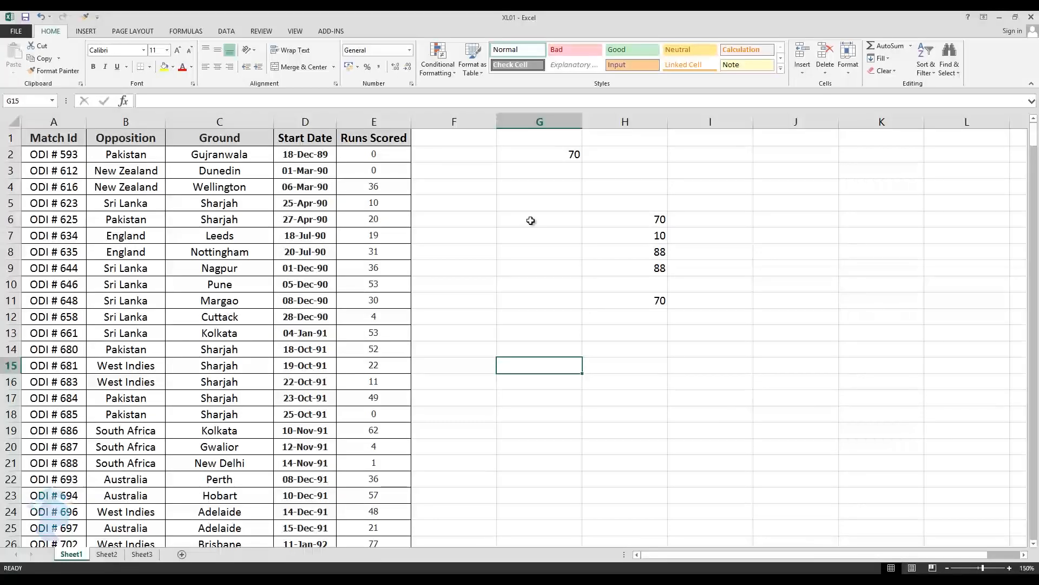
pyautogui.write('7896857')
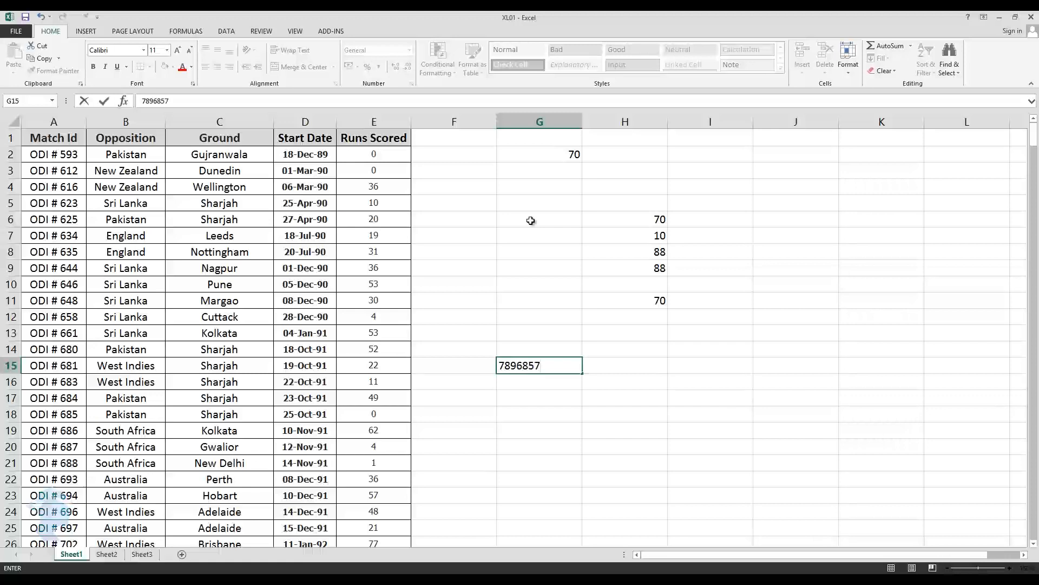
pyautogui.press('Escape')
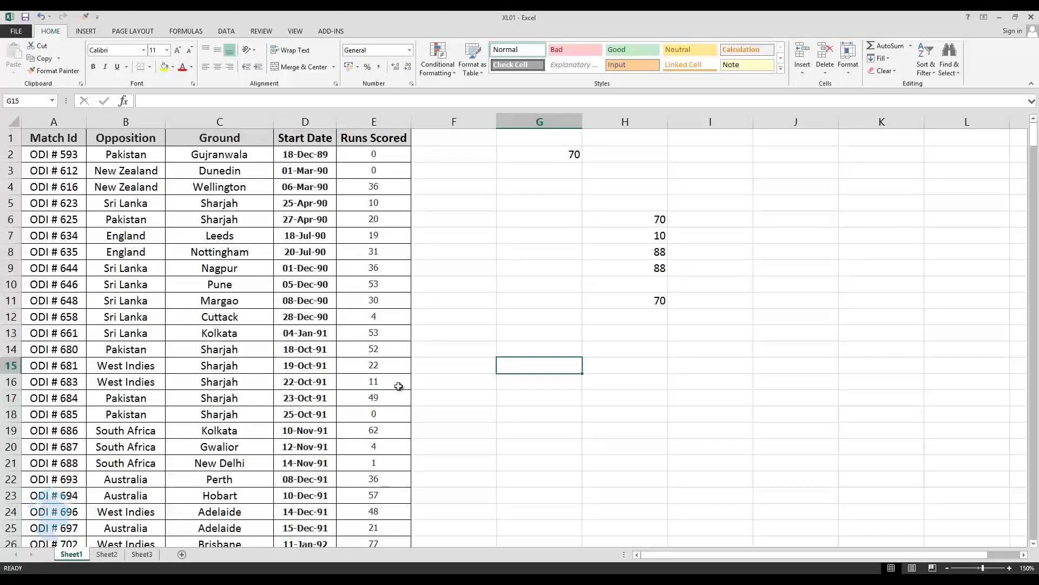
# Copy the value in cell H6 and paste it into cell J6.
pyautogui.click(650, 221)
pyautogui.rightClick(650, 219)
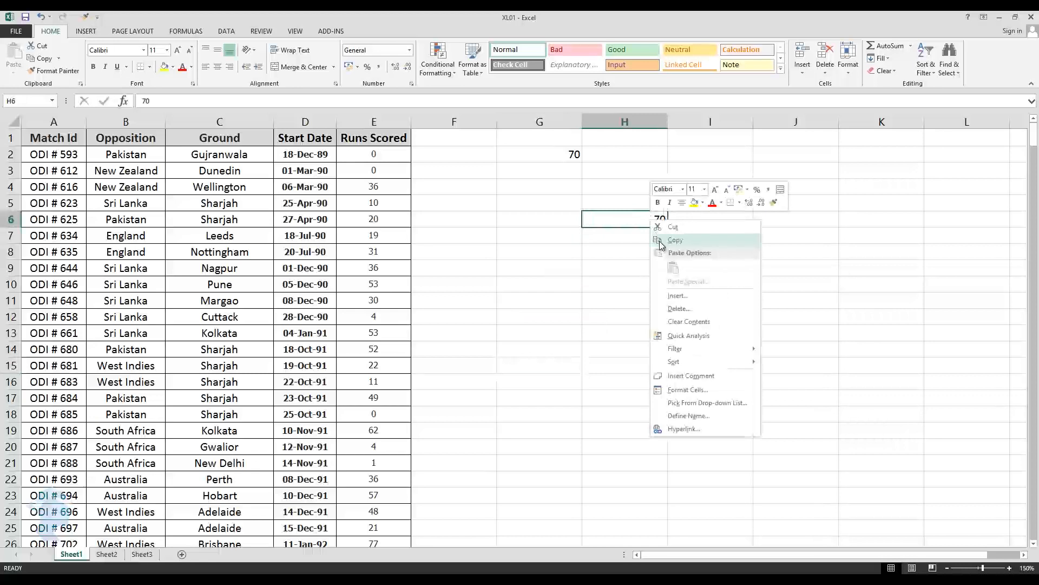
pyautogui.click(661, 240)
pyautogui.rightClick(786, 220)
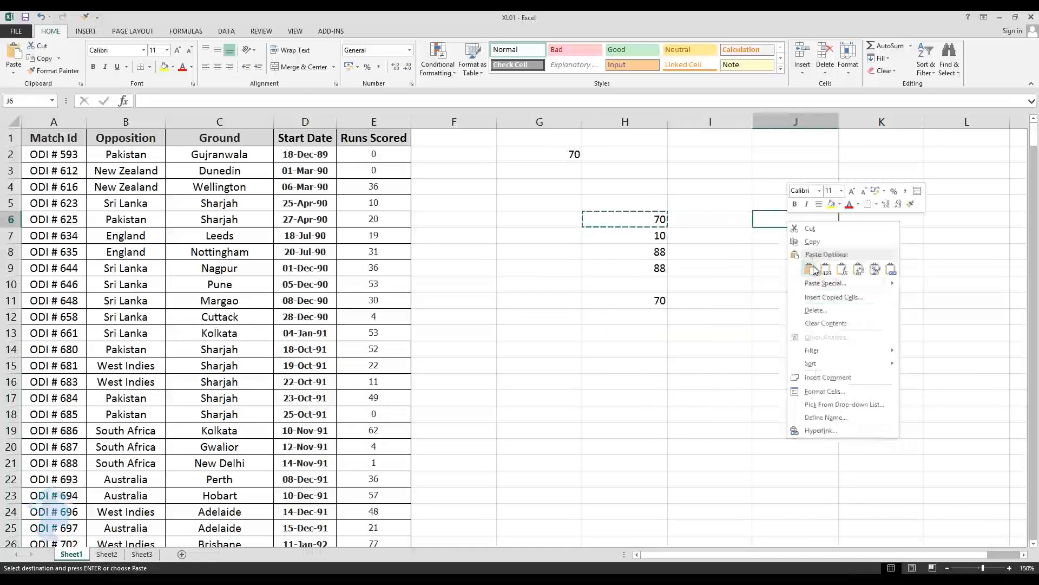
pyautogui.click(812, 269)
pyautogui.click(807, 268)
pyautogui.press('Escape')
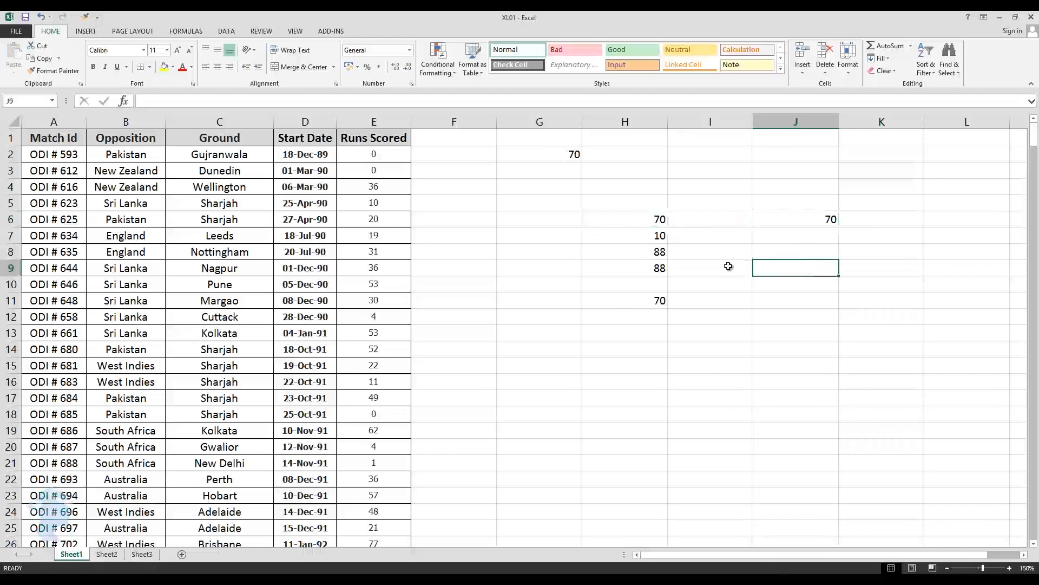
# Copy the range H6:H9 and paste it starting at cell J11.
pyautogui.click(653, 223)
pyautogui.moveTo(652, 225); pyautogui.dragTo(656, 271)
pyautogui.rightClick(649, 237)
pyautogui.click(662, 257)
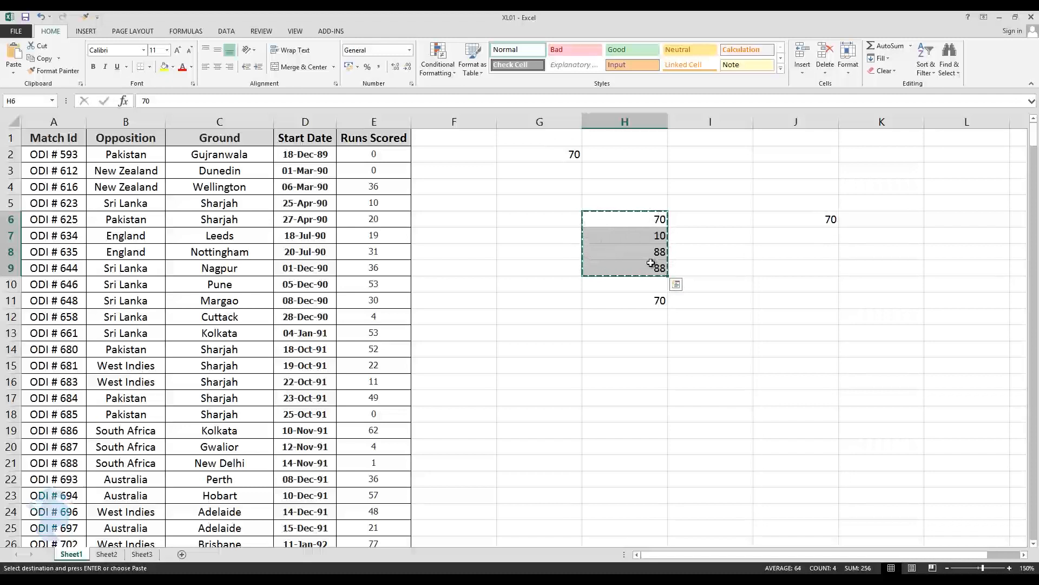
pyautogui.click(785, 299)
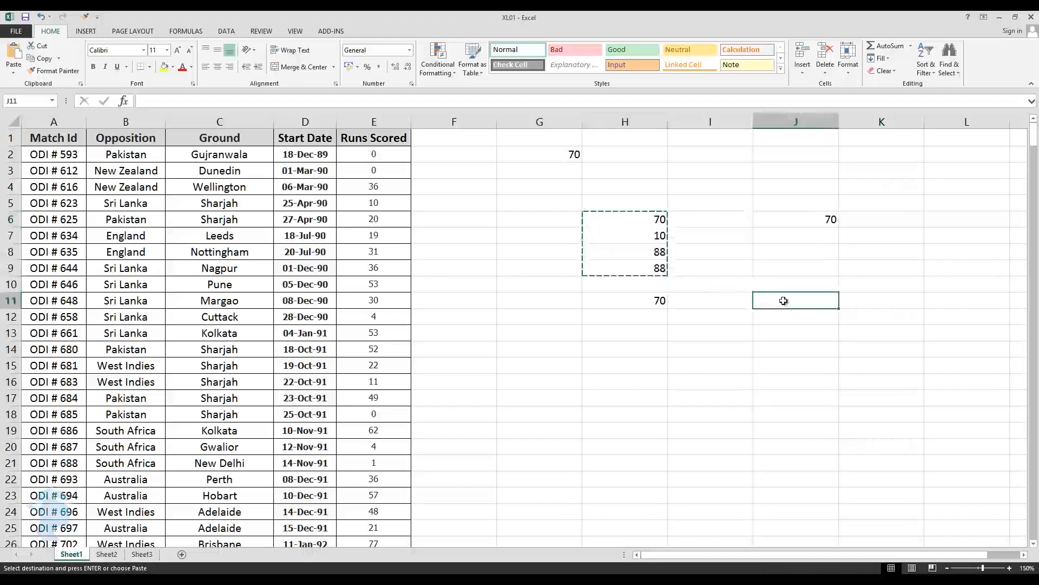
pyautogui.rightClick(786, 302)
pyautogui.click(806, 349)
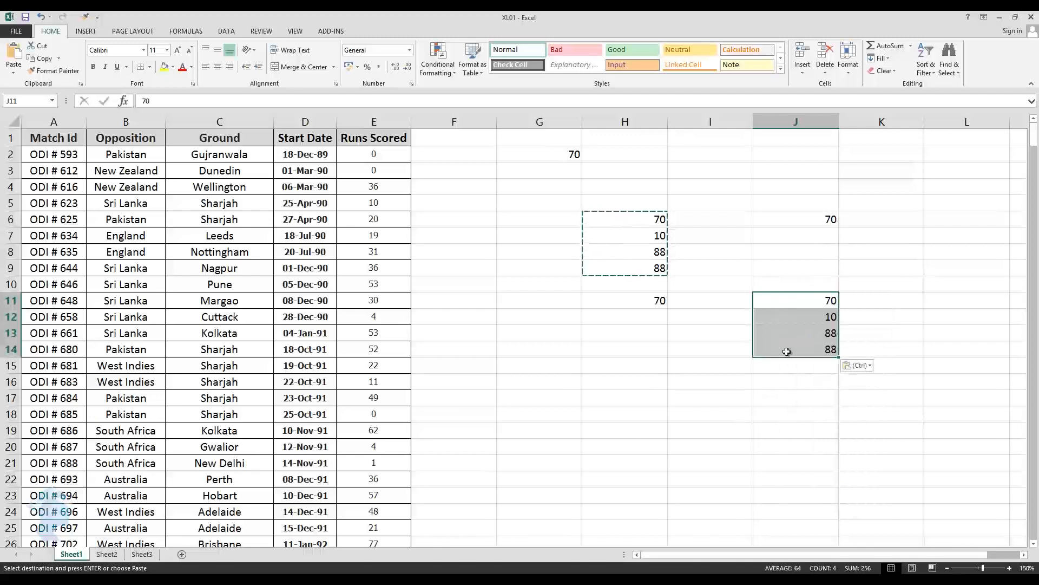
pyautogui.press('Escape')
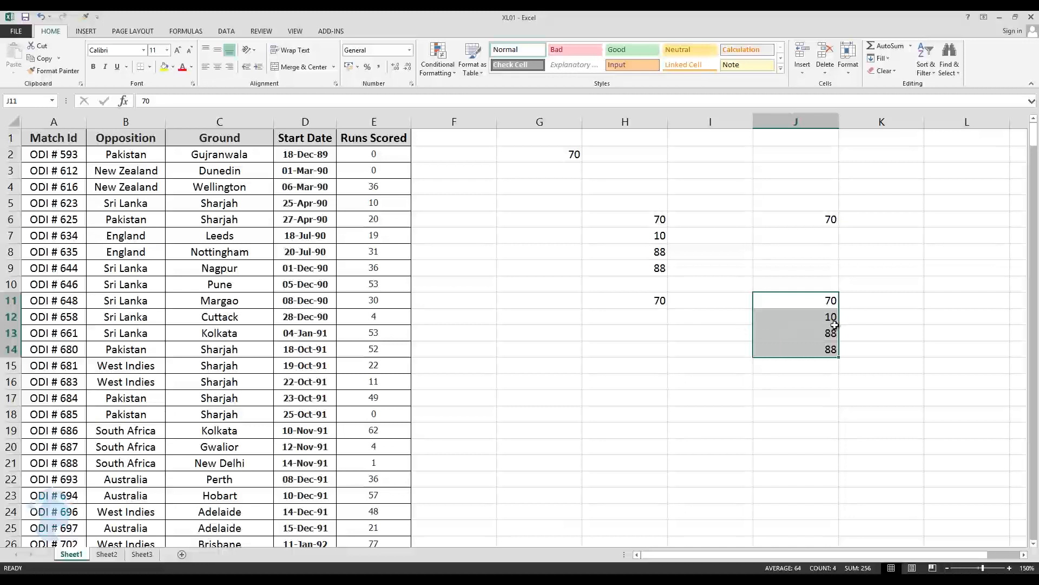
# Highlight a multi-column block of cells across the sample values as an example of a range.
pyautogui.click(573, 154)
pyautogui.moveTo(574, 155); pyautogui.dragTo(801, 352)
pyautogui.click(568, 388)
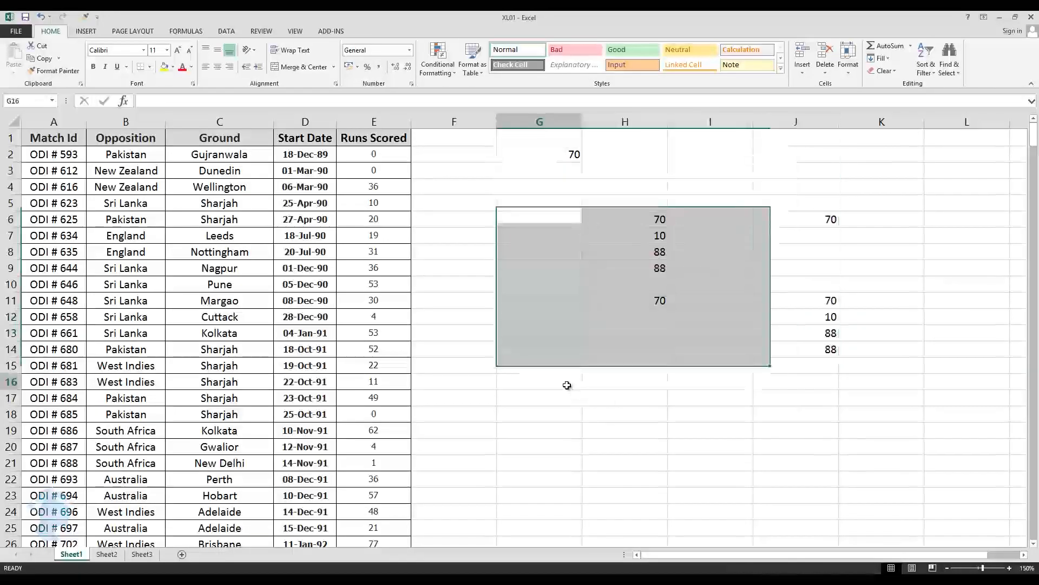
# Enter the labels text, Range, Active Cell and Formula in cells H16 to H19.
pyautogui.click(617, 377)
pyautogui.write('text')
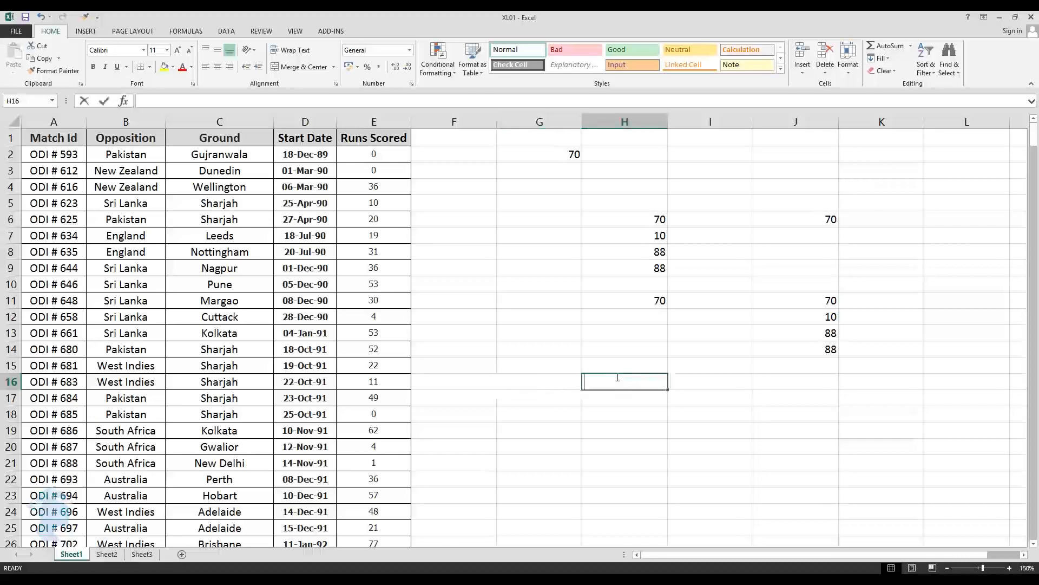
pyautogui.press('Return')
pyautogui.write('Ramge')
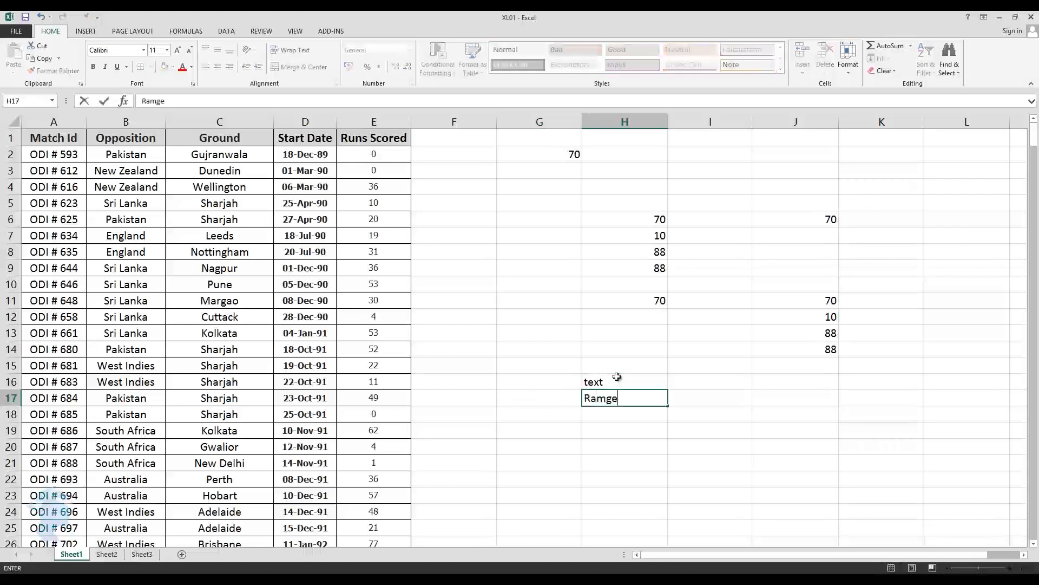
pyautogui.press('Return')
pyautogui.press('Up')
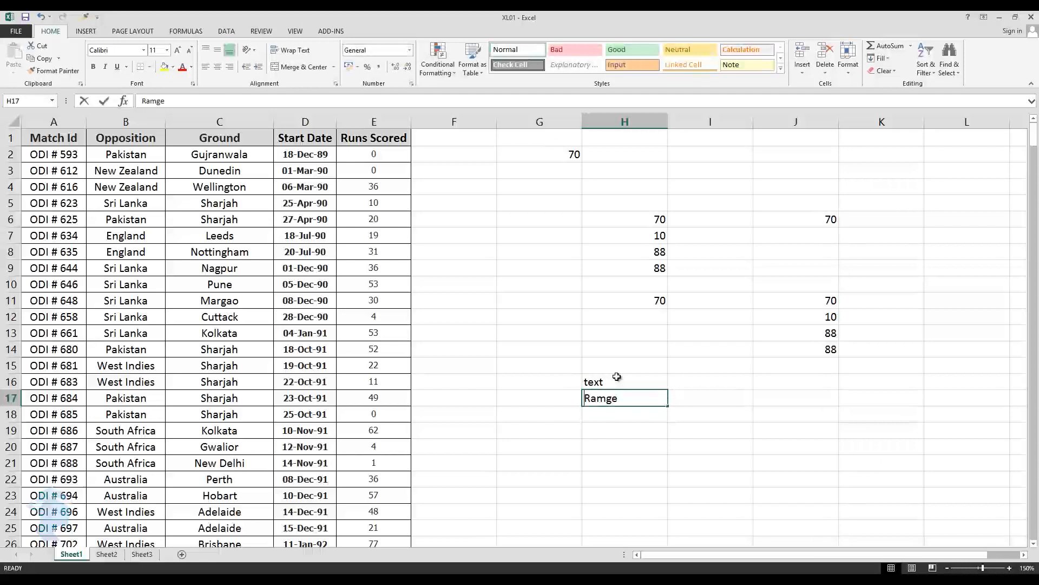
pyautogui.write('Range')
pyautogui.press('Return')
pyautogui.write('Active Cell')
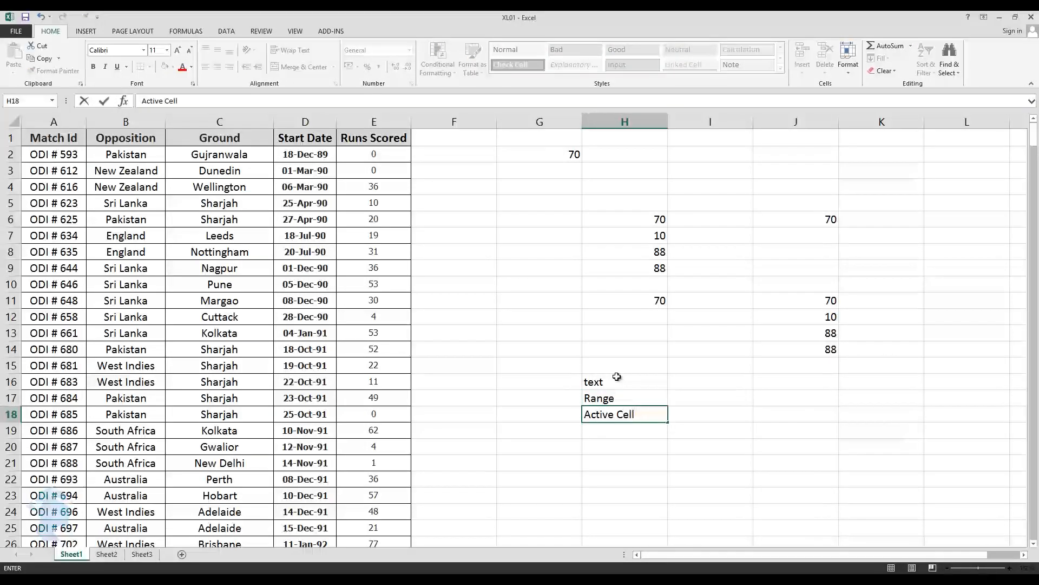
pyautogui.press('Return')
pyautogui.write('Formula')
pyautogui.press('Return')
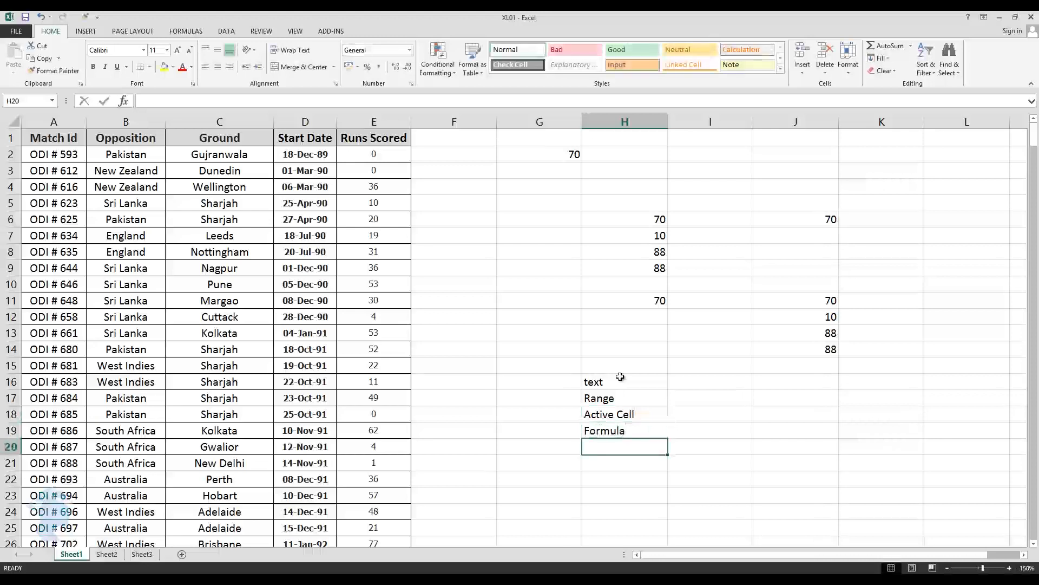
# Highlight the number and text ranges in column H, and view the number formats available for cell H18.
pyautogui.moveTo(656, 222); pyautogui.dragTo(653, 305)
pyautogui.moveTo(621, 383); pyautogui.dragTo(621, 434)
pyautogui.click(632, 478)
pyautogui.click(630, 420)
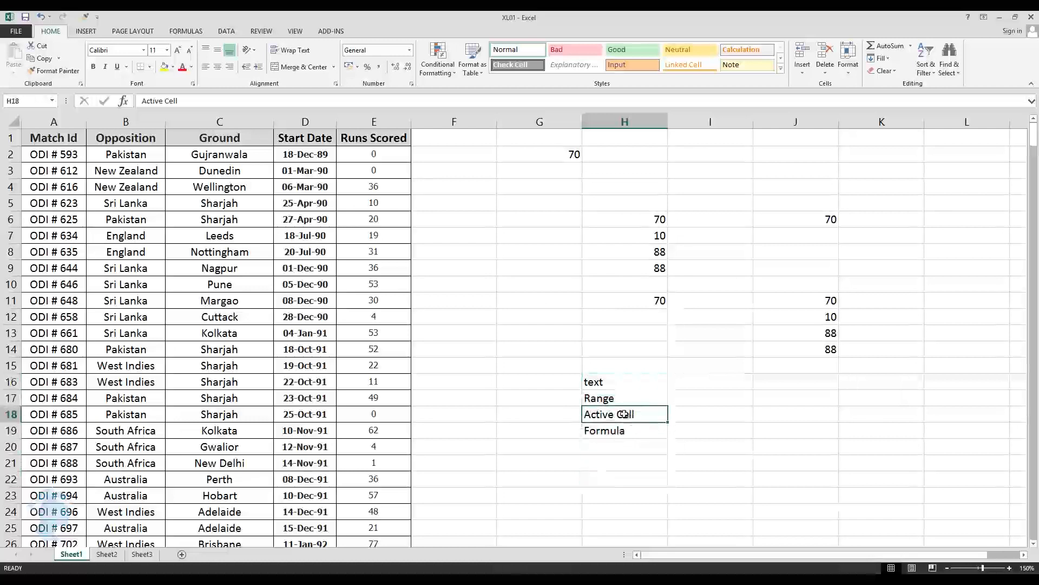
pyautogui.click(411, 50)
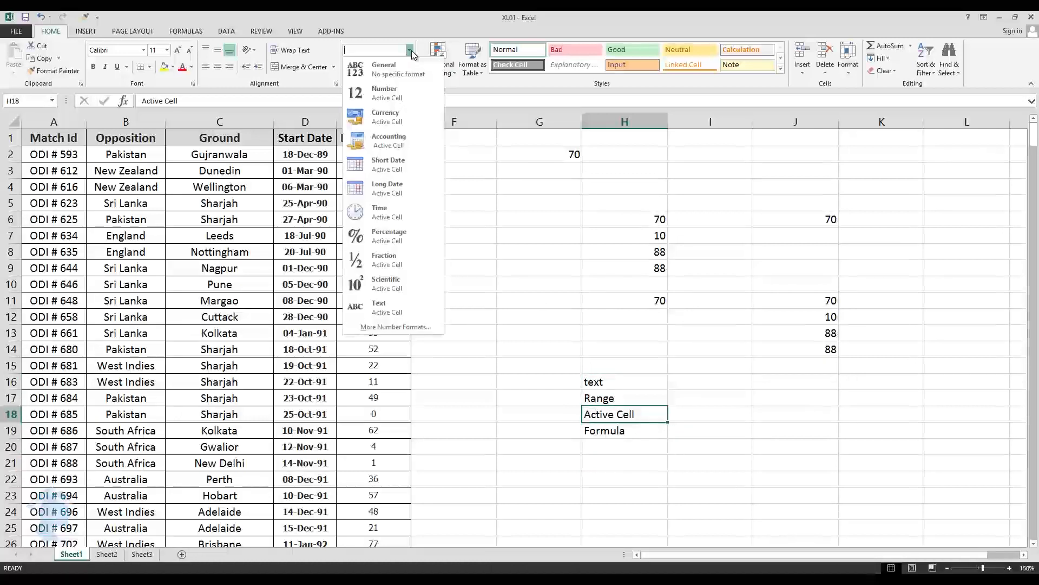
pyautogui.click(553, 189)
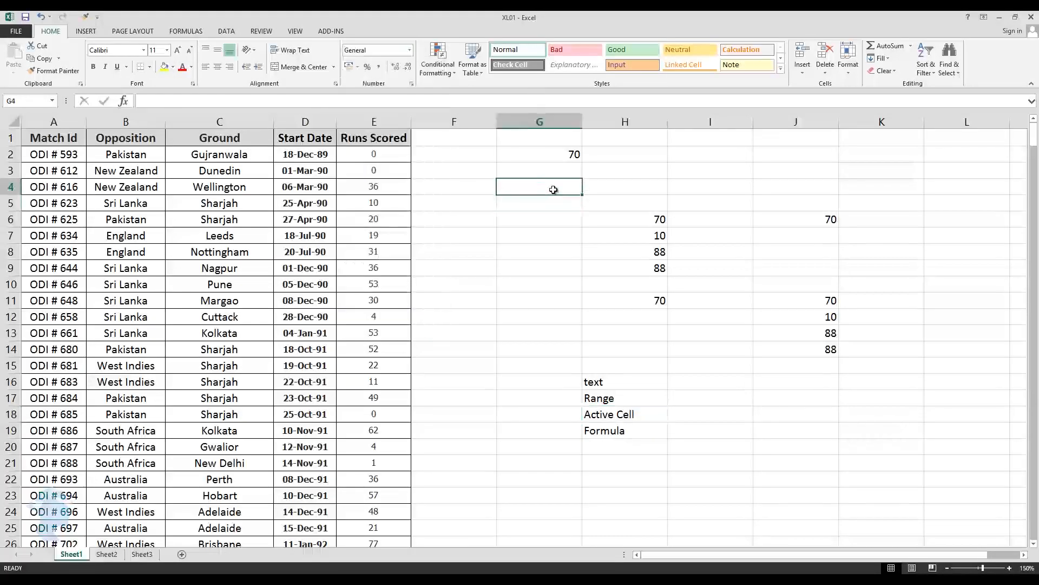
# Clear the contents of the range G1:J21 to remove all the sample entries.
pyautogui.click(523, 140)
pyautogui.moveTo(541, 160); pyautogui.dragTo(814, 457)
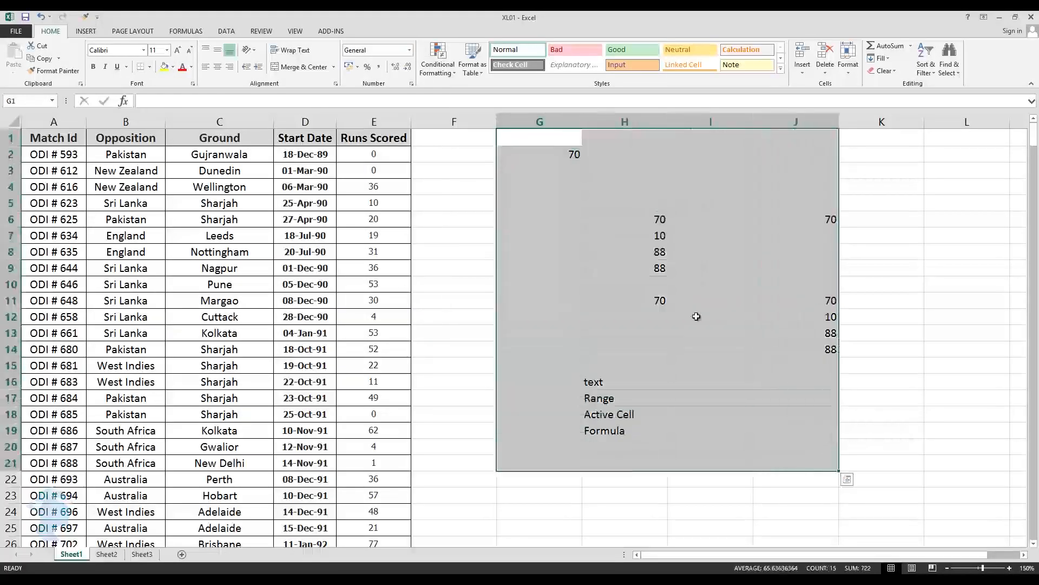
pyautogui.rightClick(567, 246)
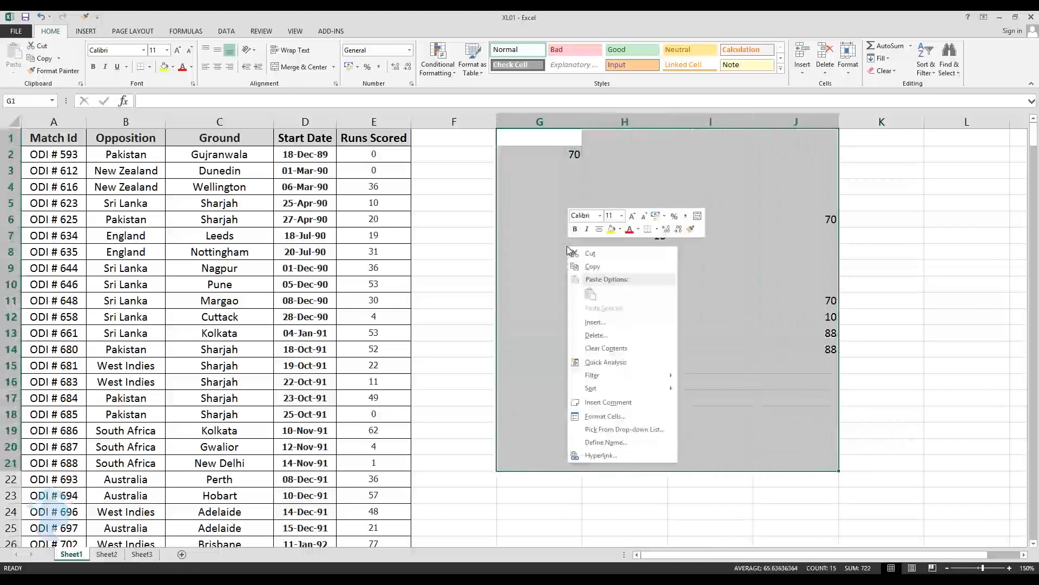
pyautogui.click(615, 346)
pyautogui.click(481, 250)
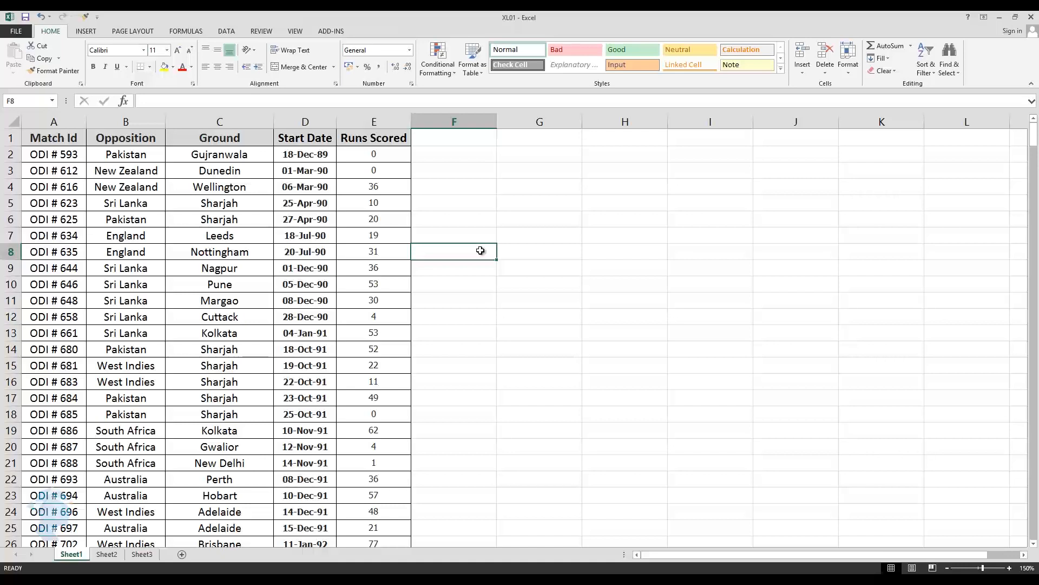
# Select whole columns and rows in turn: column F, row 10 and the Runs Scored column.
pyautogui.click(479, 123)
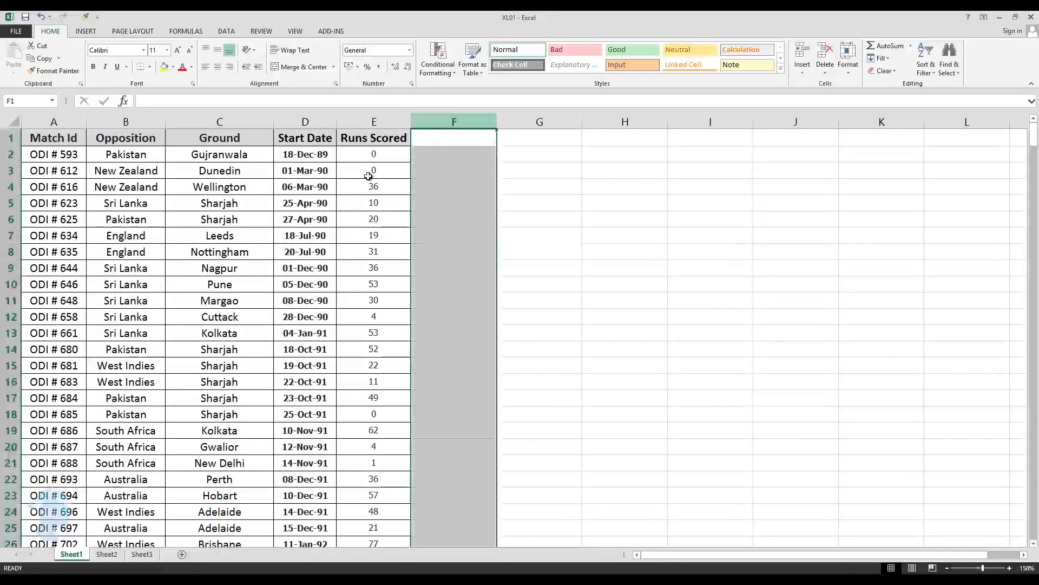
pyautogui.click(6, 286)
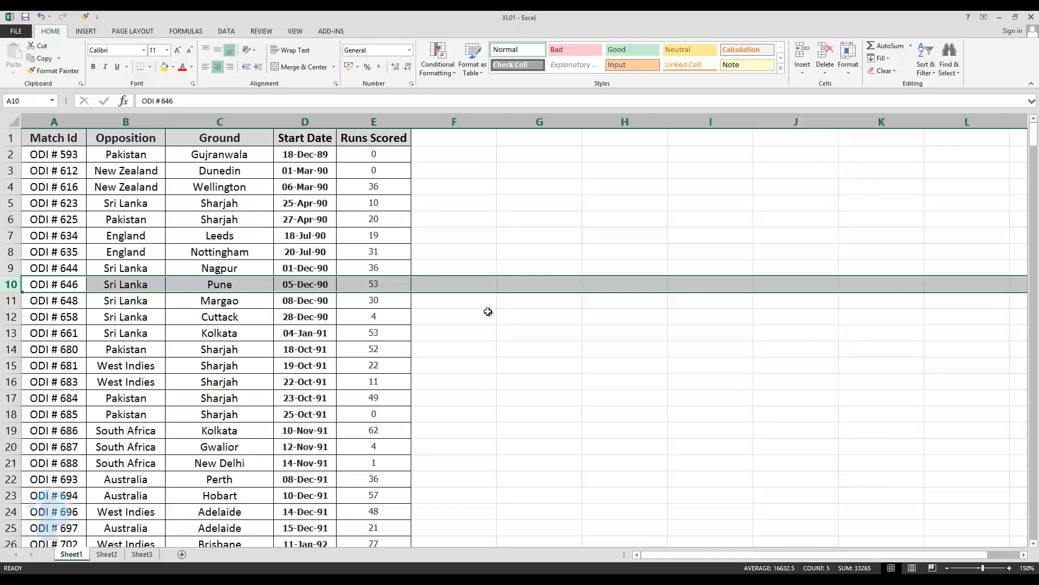
pyautogui.click(503, 334)
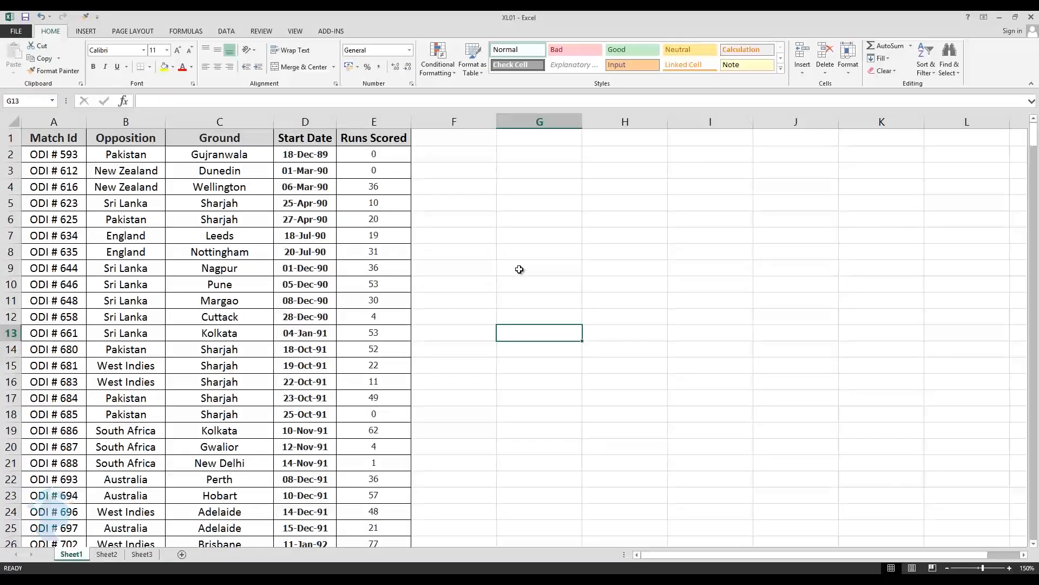
pyautogui.click(390, 119)
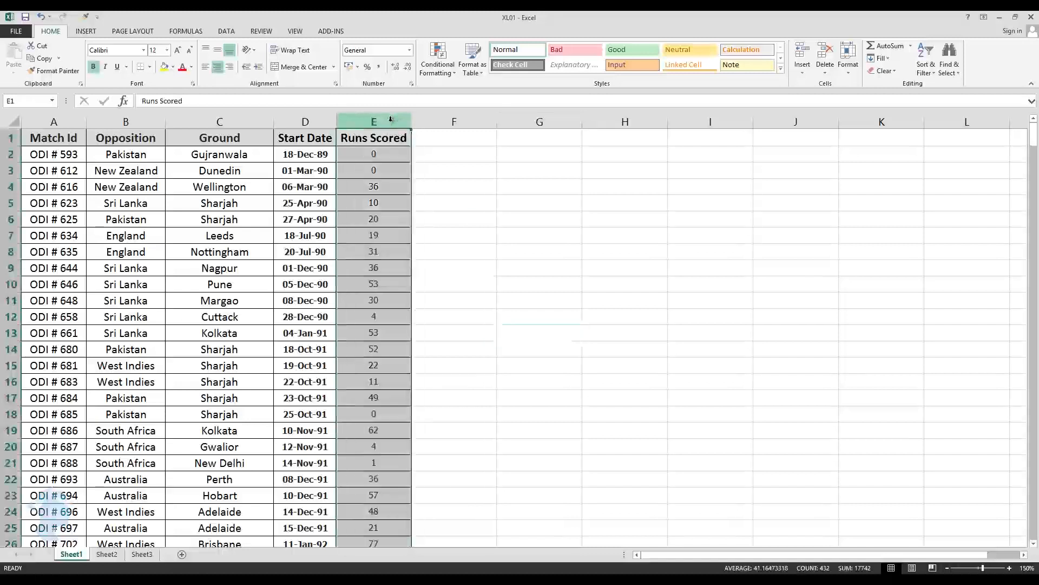
# Select cell F6, the range E6:E8 and the whole Runs Scored column in turn.
pyautogui.click(453, 220)
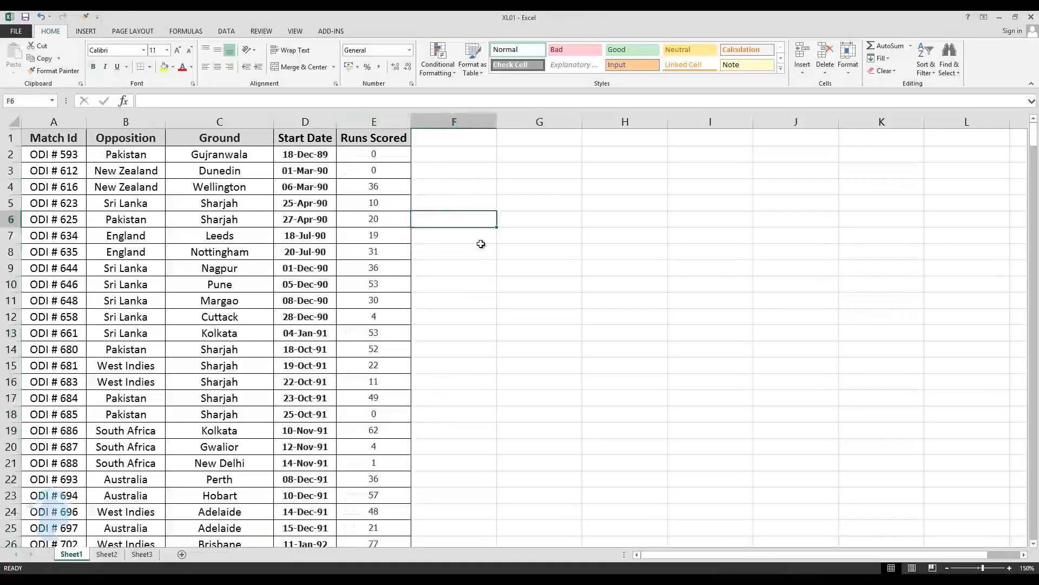
pyautogui.moveTo(395, 220); pyautogui.dragTo(395, 251)
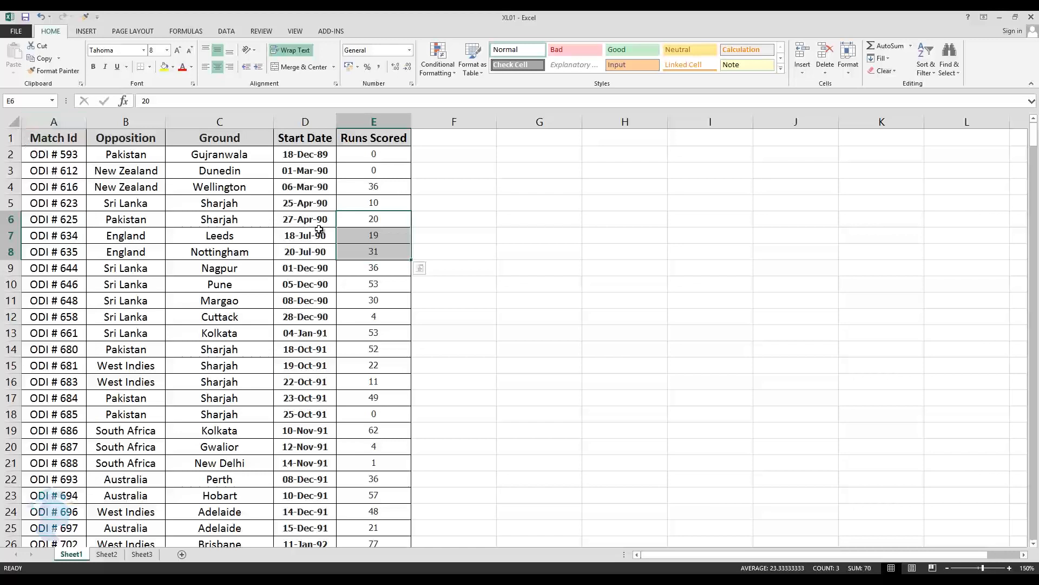
pyautogui.click(374, 125)
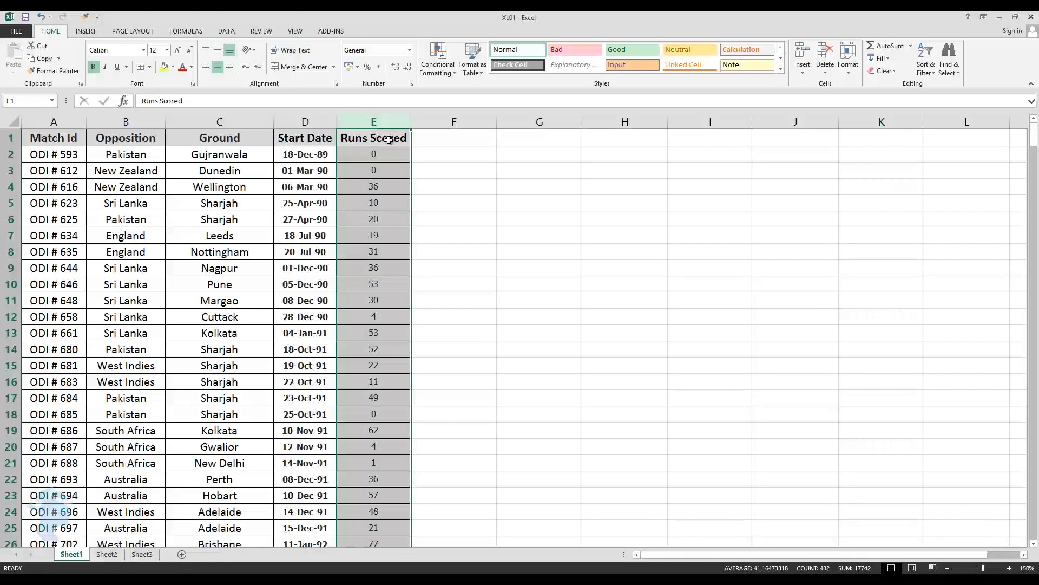
# Enter the formula =E7+E8 in cell F7 to add two Runs Scored values.
pyautogui.click(472, 235)
pyautogui.write('=')
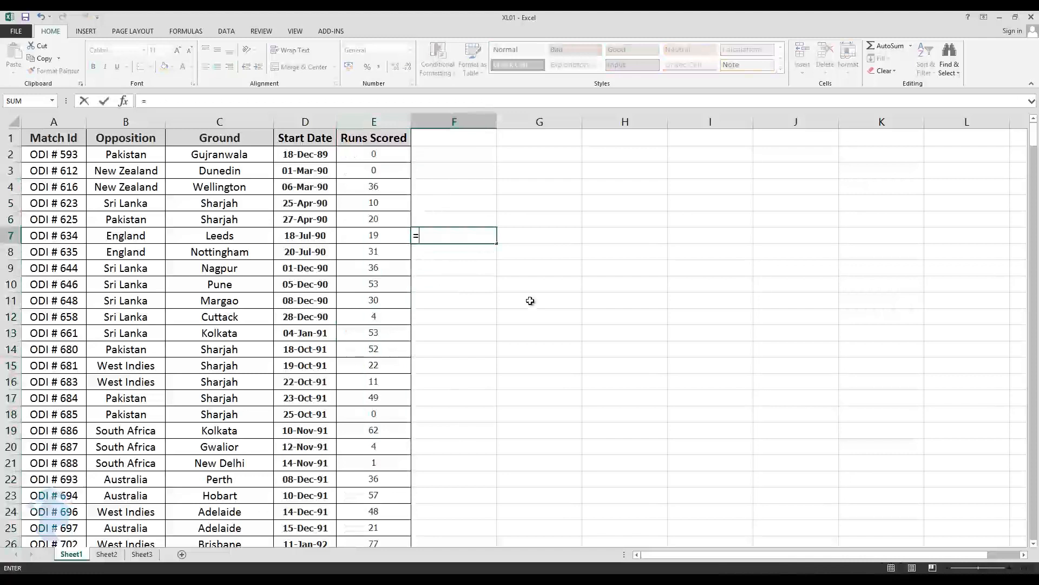
pyautogui.click(388, 237)
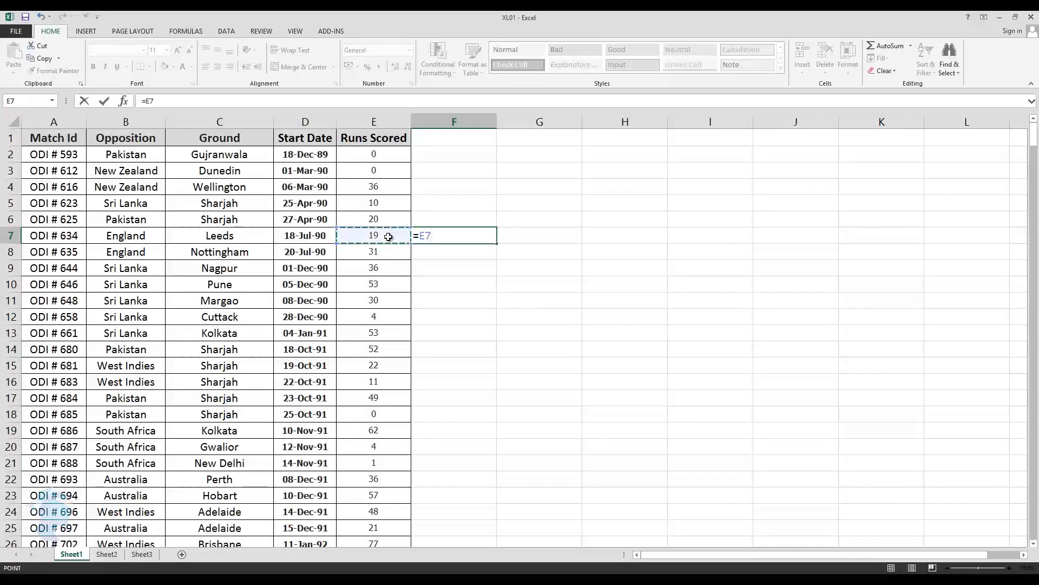
pyautogui.write('+')
pyautogui.click(391, 253)
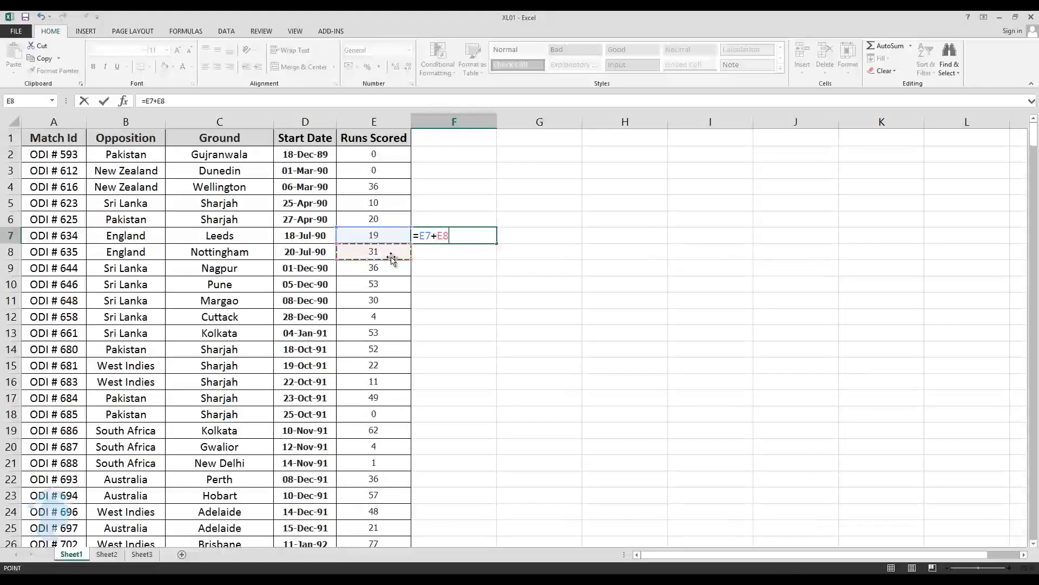
pyautogui.press('Return')
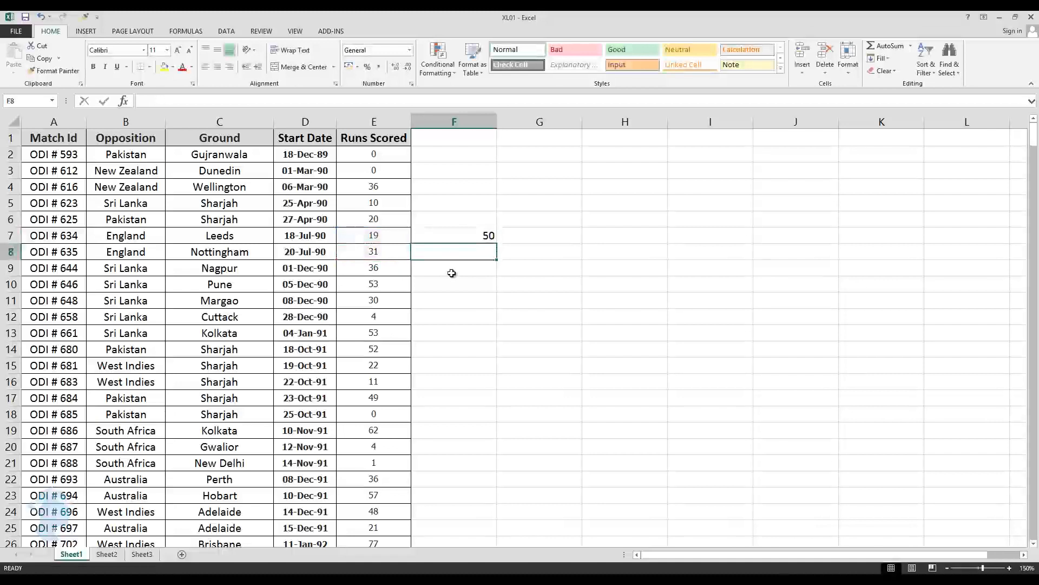
# Review the addition formula in F7 and its source cells E7 and E8, and clear F7.
pyautogui.click(463, 235)
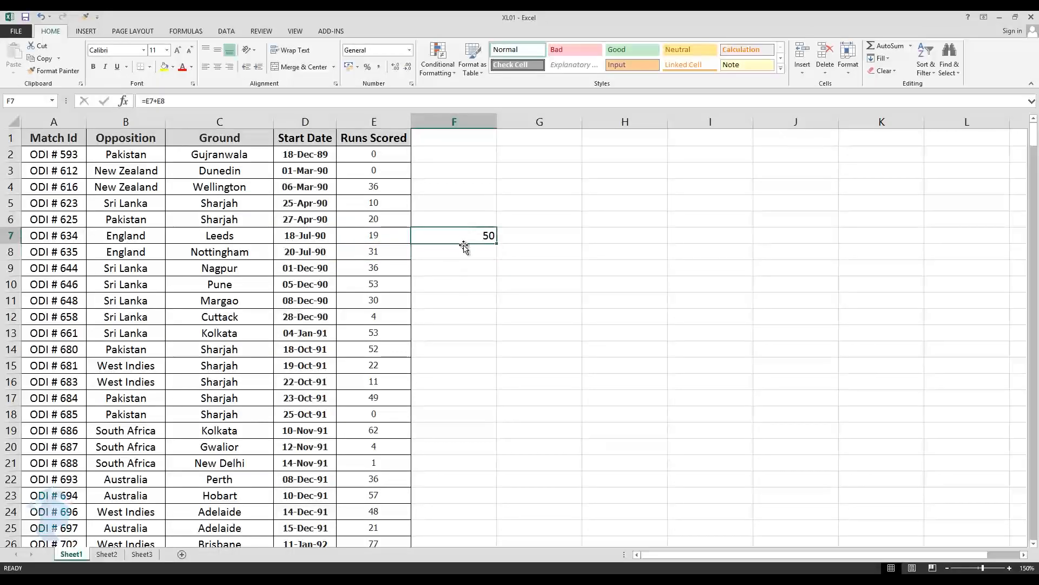
pyautogui.click(397, 239)
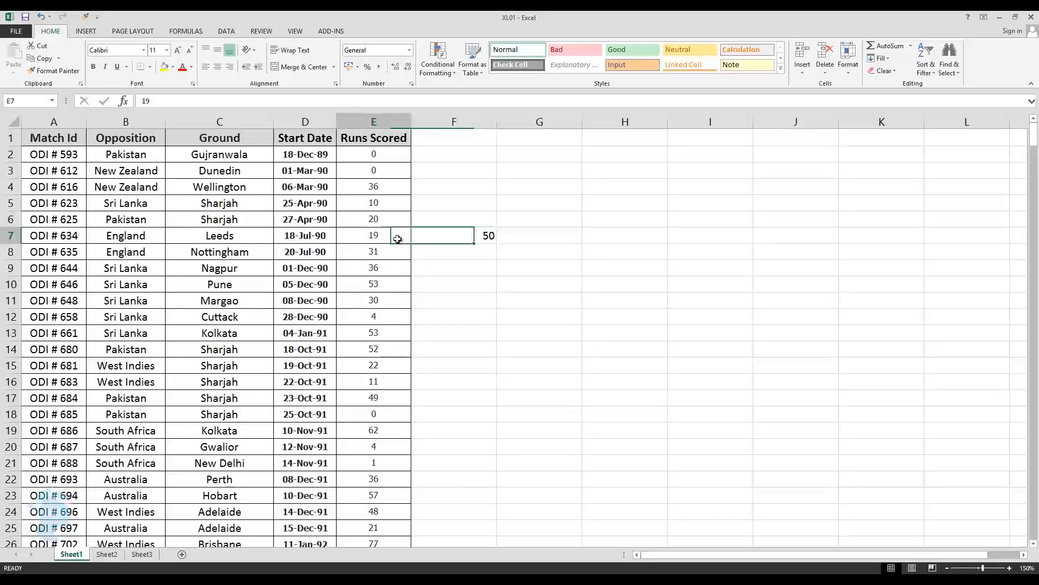
pyautogui.click(399, 250)
pyautogui.click(474, 238)
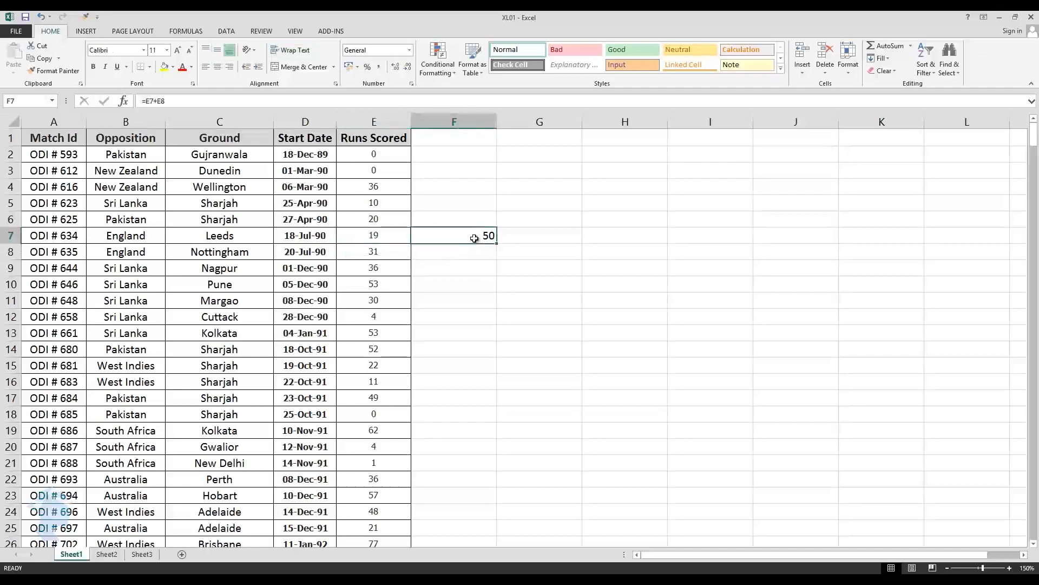
pyautogui.press('Delete')
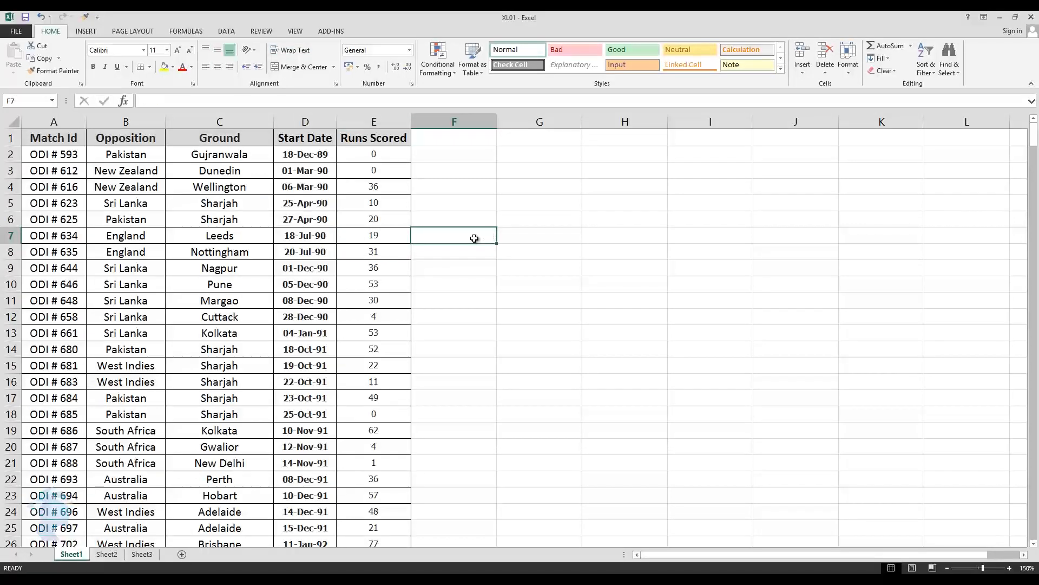
# Enter the formula =E7+E11+E16+E20 in cell F7 to add four non-adjacent Runs Scored values.
pyautogui.click(486, 252)
pyautogui.write('=')
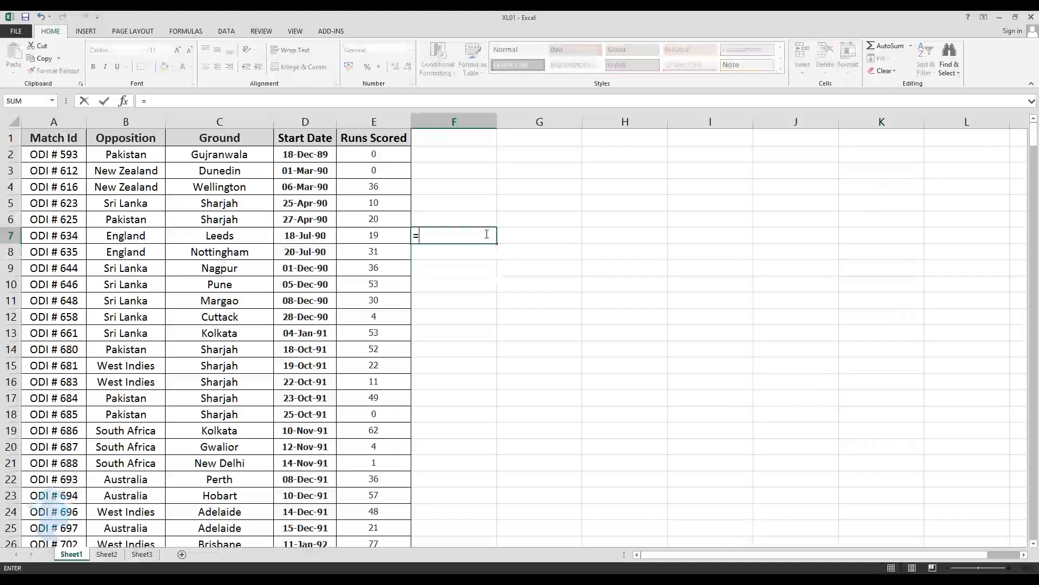
pyautogui.click(382, 238)
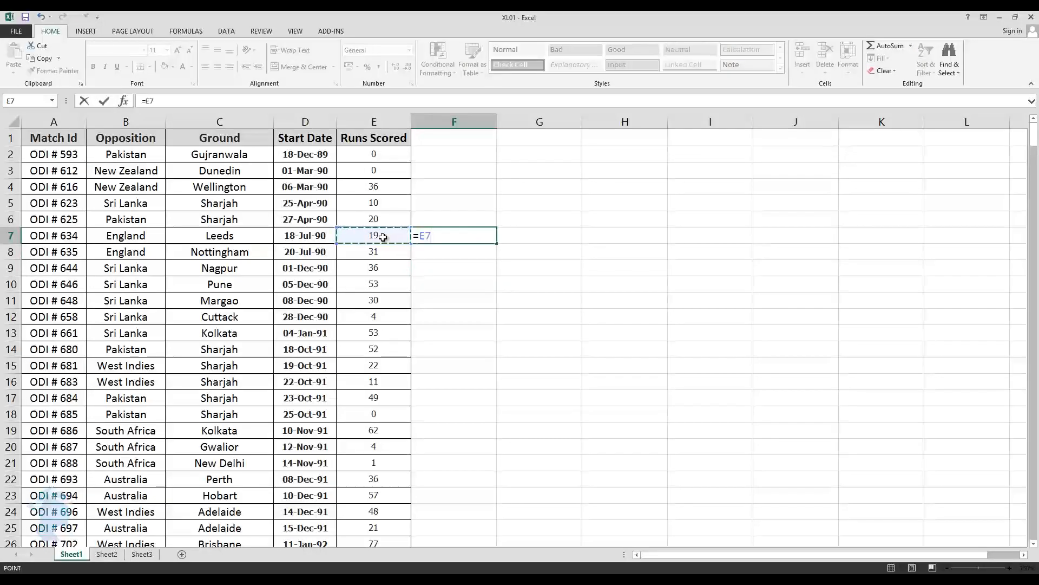
pyautogui.write('+')
pyautogui.click(381, 296)
pyautogui.write('+')
pyautogui.click(399, 377)
pyautogui.write('+')
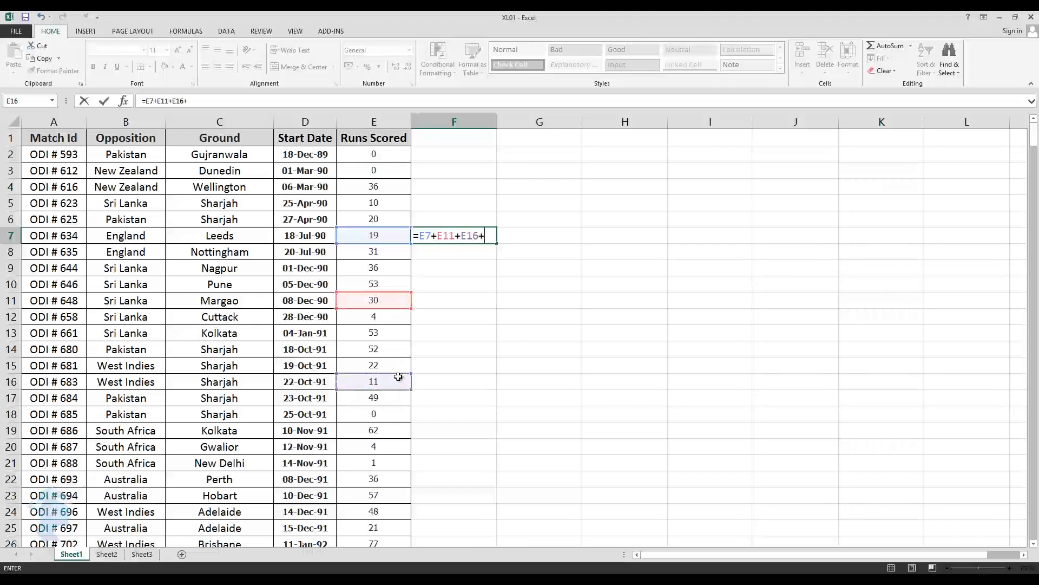
pyautogui.click(385, 445)
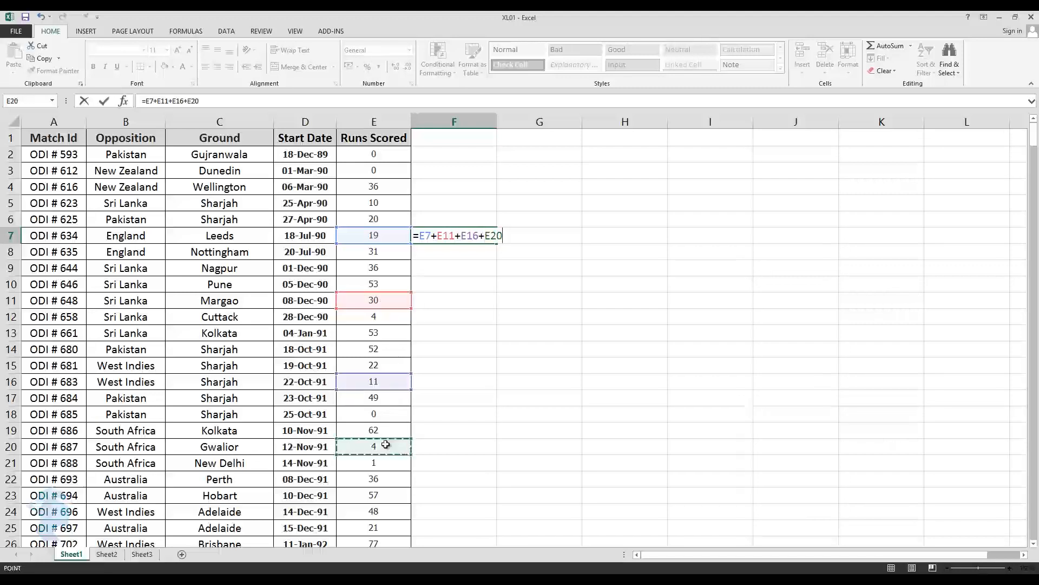
pyautogui.press('Return')
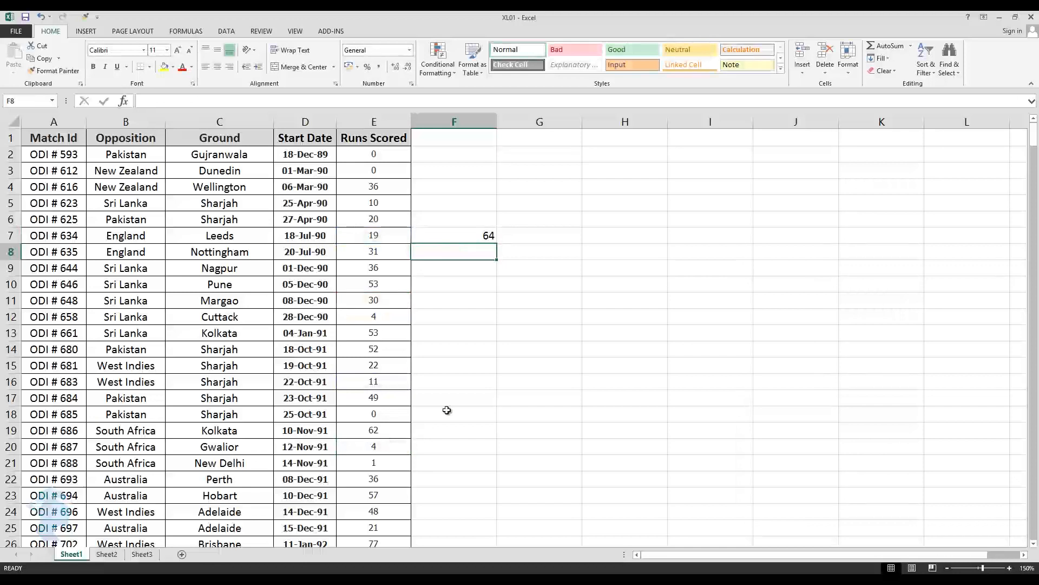
# Replace the formula in cell F7 with =SUM(E2:E28) to total that range of Runs Scored.
pyautogui.click(471, 236)
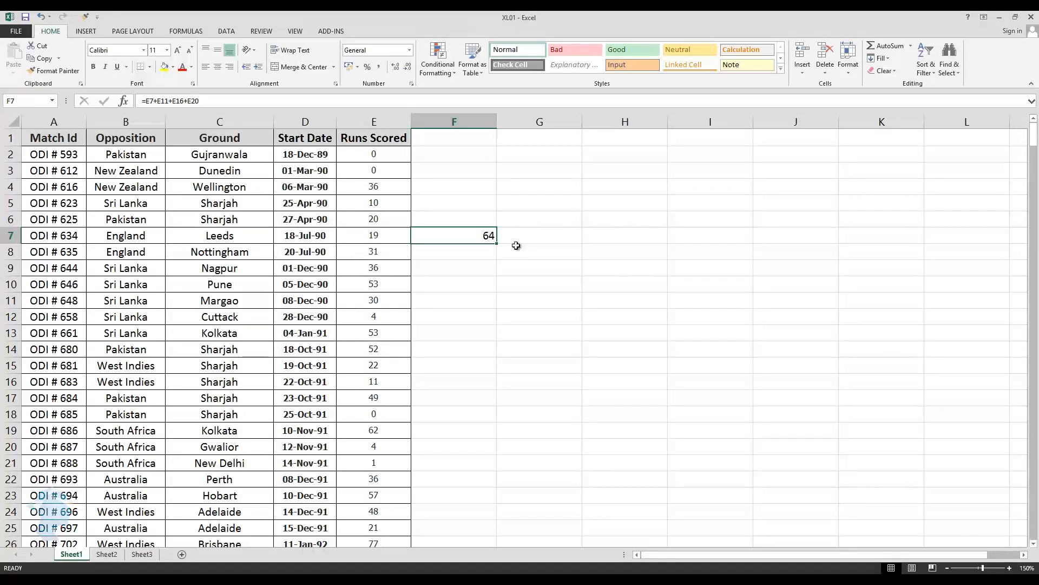
pyautogui.press('Delete')
pyautogui.click(515, 204)
pyautogui.click(462, 230)
pyautogui.write('=sum(')
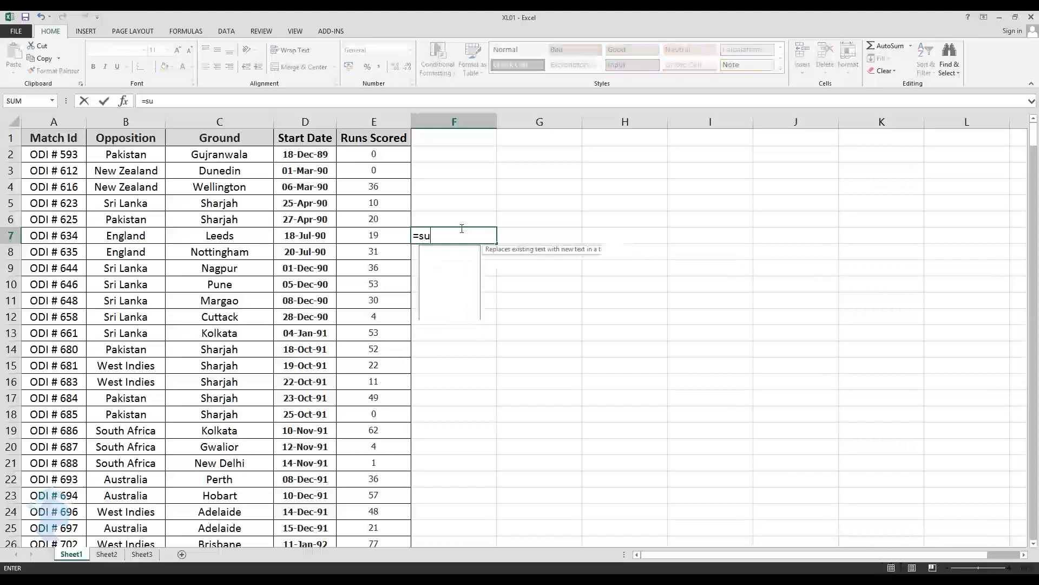
pyautogui.moveTo(373, 154); pyautogui.dragTo(390, 425)
pyautogui.scroll(-4, 494, 415)
pyautogui.scroll(7, 494, 417)
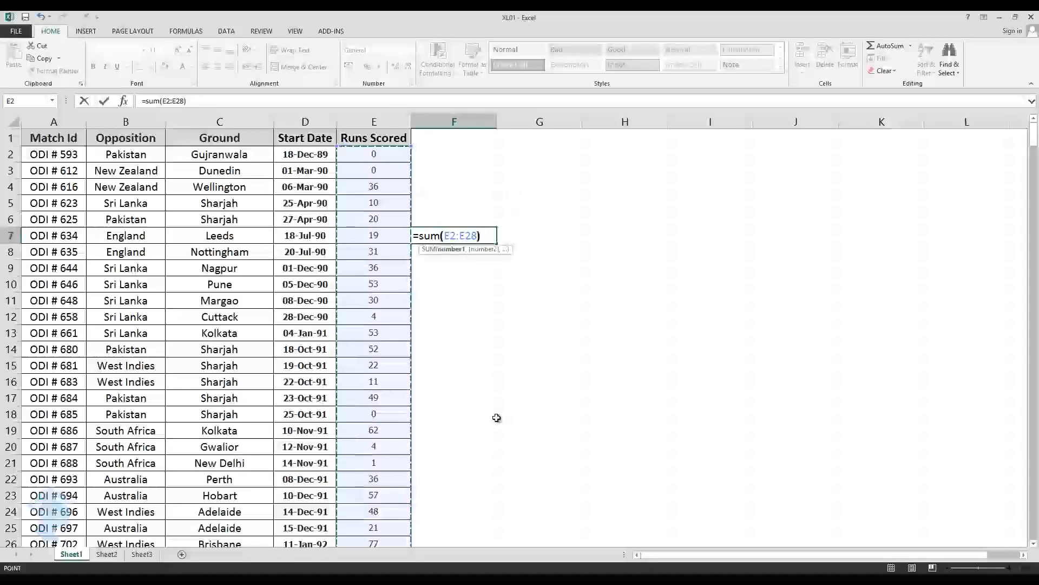
pyautogui.press('Return')
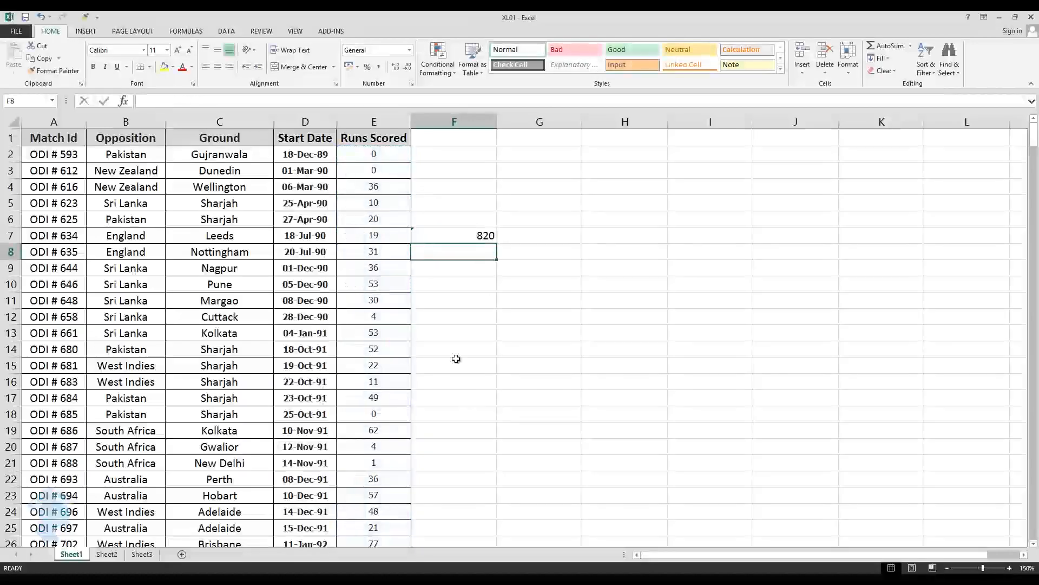
# Examine the SUM formula in F7 together with the first and last cells of its range, E2 and E28.
pyautogui.click(462, 234)
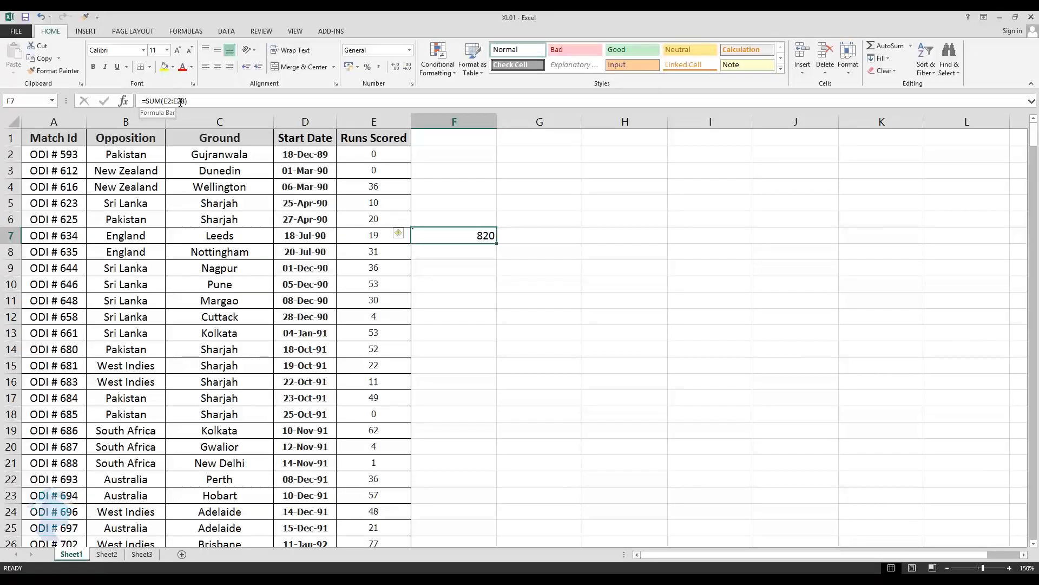
pyautogui.click(364, 156)
pyautogui.scroll(-2, 373, 310)
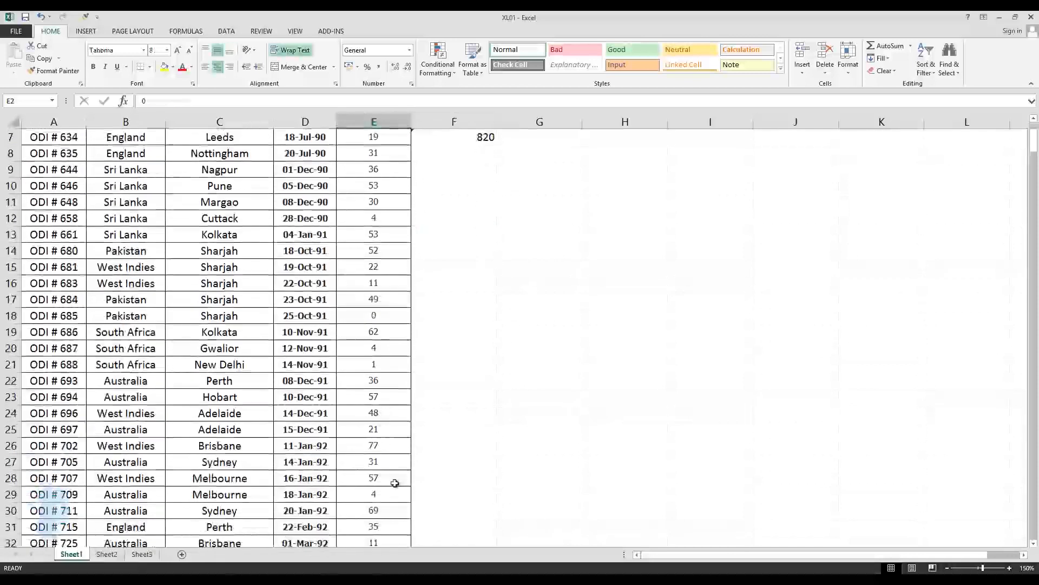
pyautogui.click(393, 479)
pyautogui.scroll(2, 375, 381)
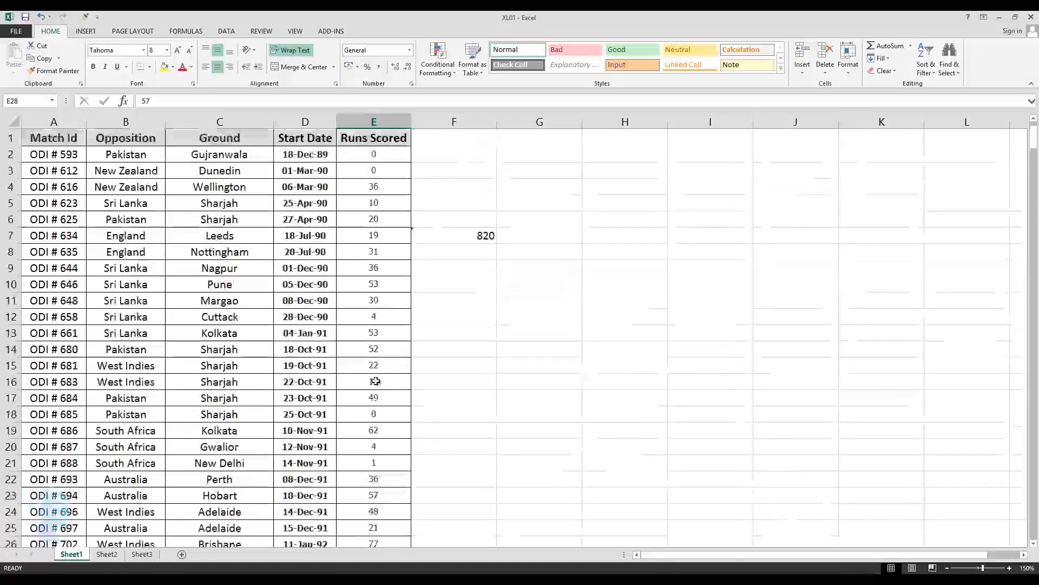
pyautogui.click(462, 236)
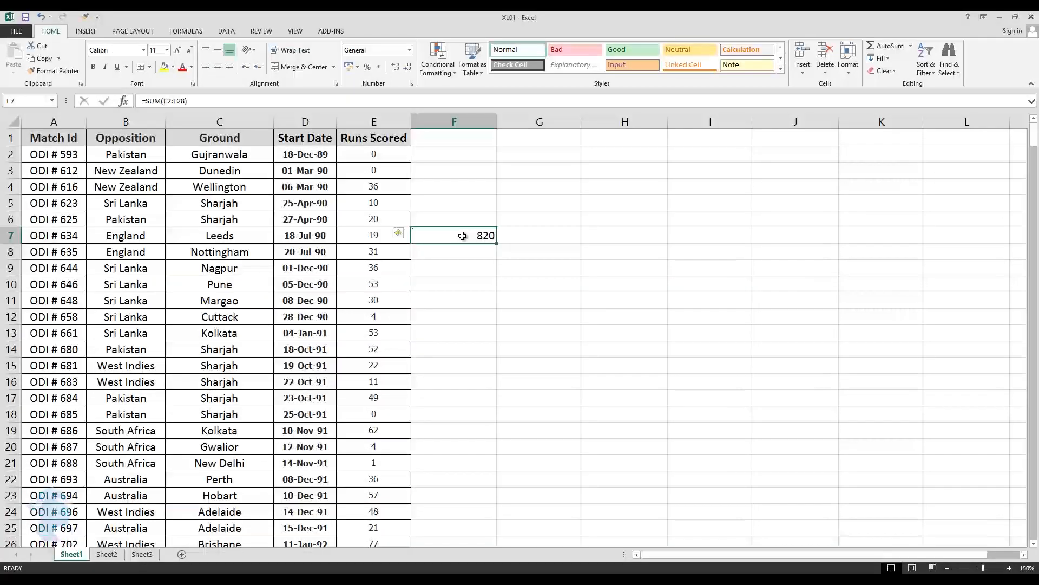
pyautogui.press('Return')
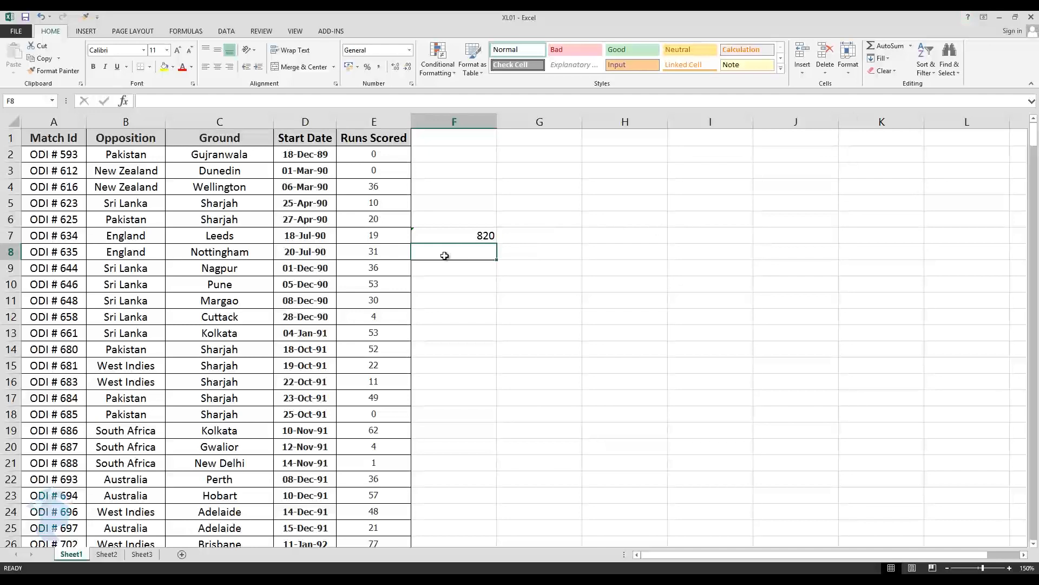
# Enter the formula =SUM(E8:E17) in cell F10.
pyautogui.click(478, 282)
pyautogui.write('=sum')
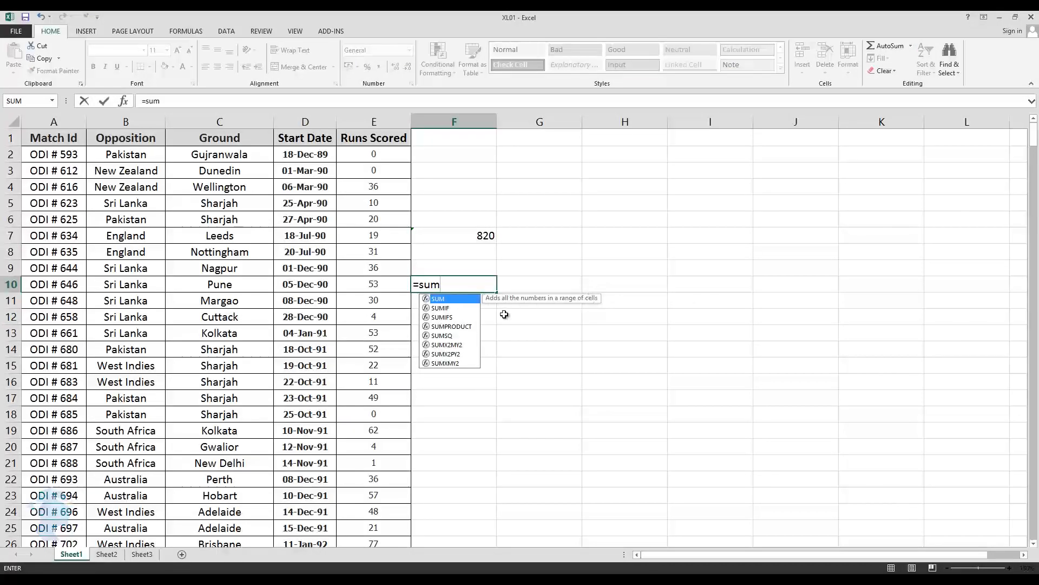
pyautogui.click(474, 285)
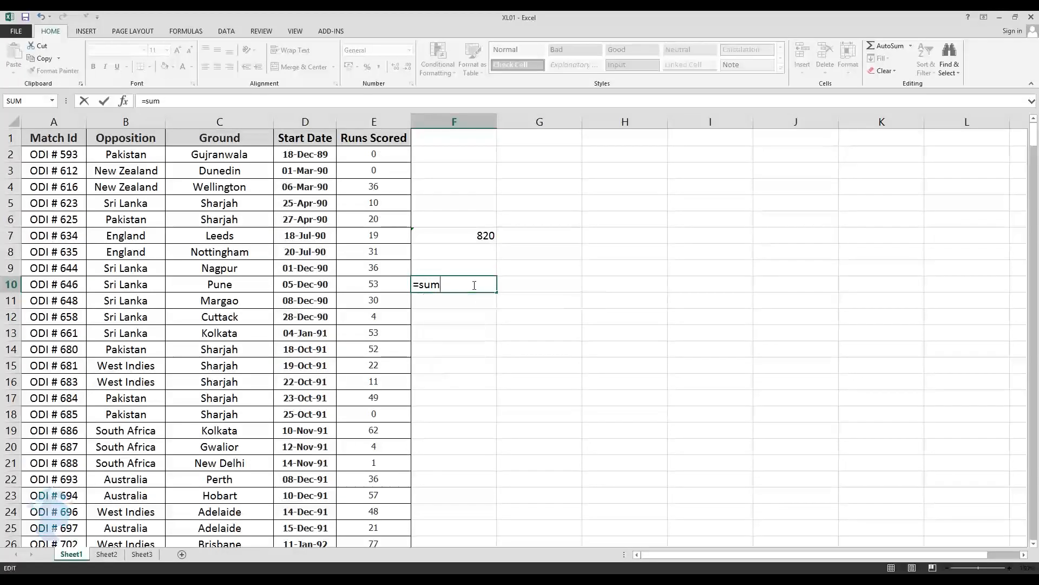
pyautogui.write('(')
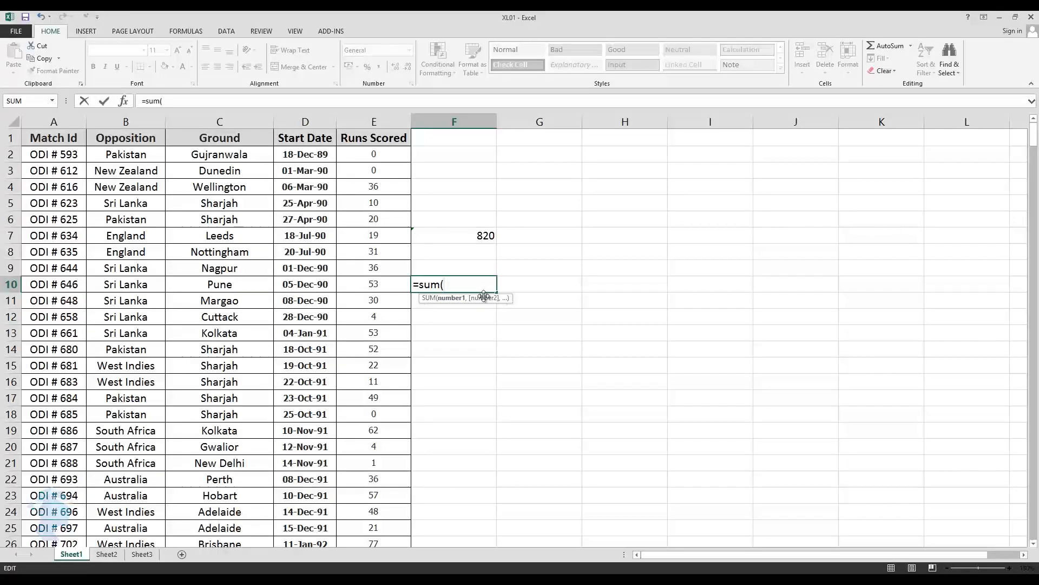
pyautogui.moveTo(370, 249); pyautogui.dragTo(375, 393)
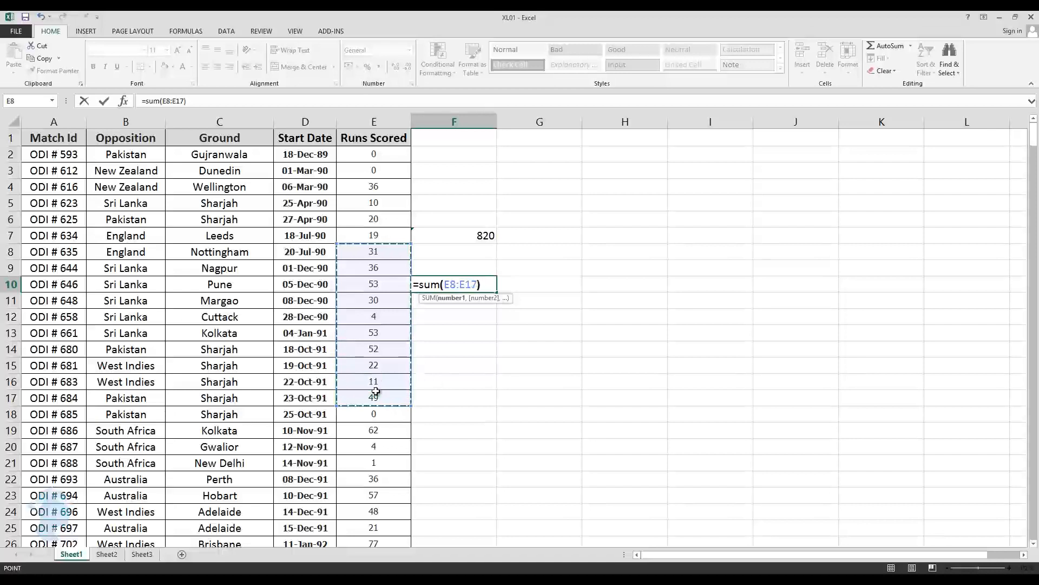
pyautogui.press('Return')
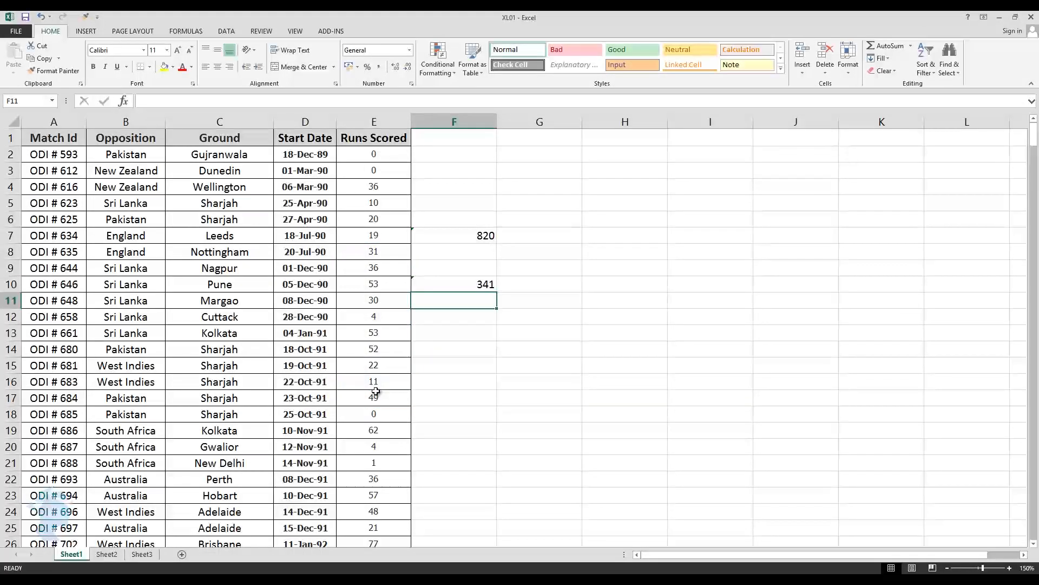
# Enter the formula =E13/E14 in cell F13 to divide two Runs Scored values.
pyautogui.click(481, 339)
pyautogui.write('=')
pyautogui.click(363, 336)
pyautogui.write('/')
pyautogui.click(366, 349)
pyautogui.press('Return')
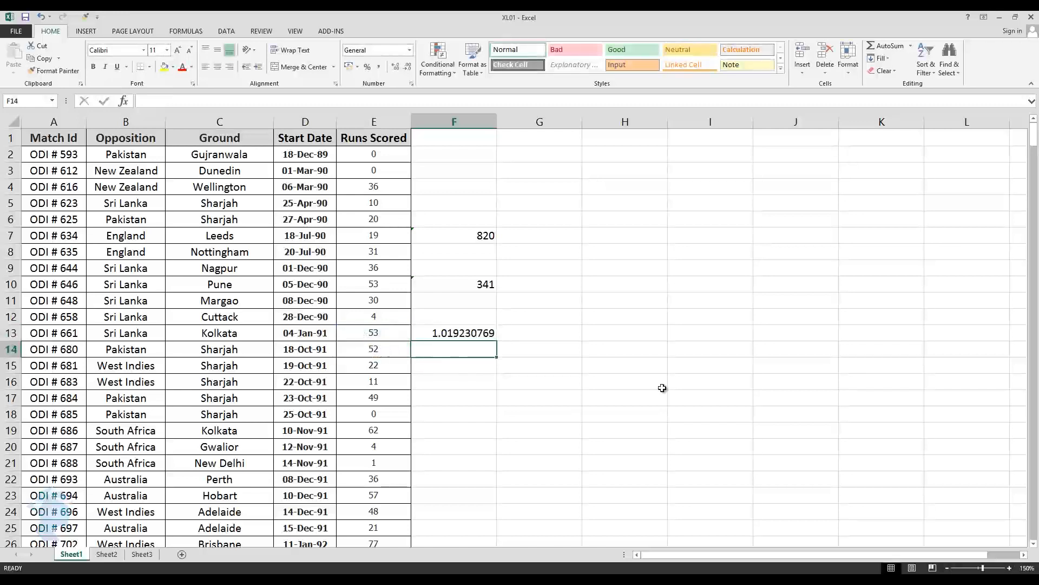
# Adjust the number of decimals shown in cell F13 to six decimal places.
pyautogui.click(437, 334)
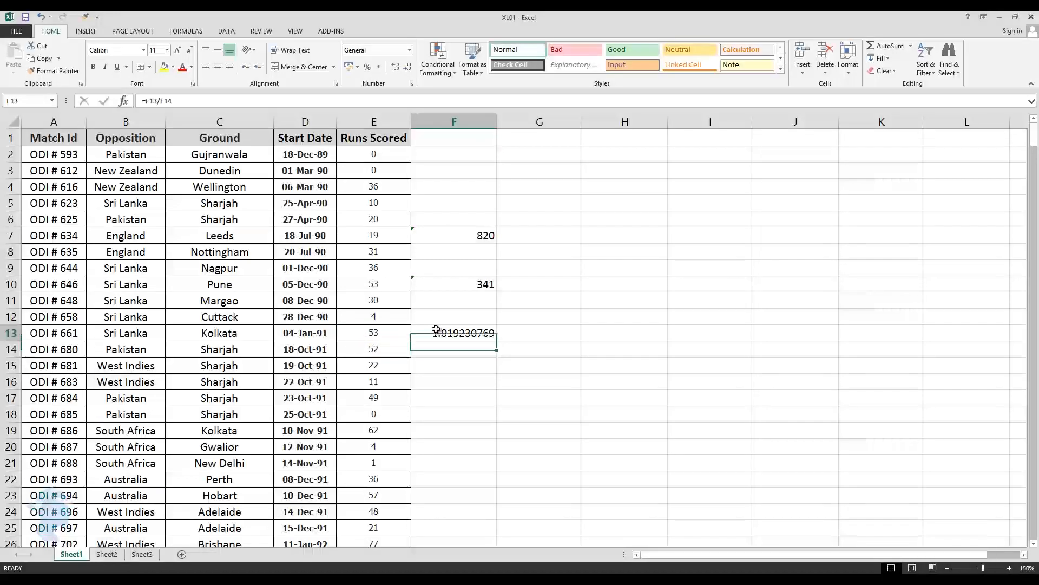
pyautogui.click(408, 72)
pyautogui.click(408, 72)
pyautogui.click(408, 72)
pyautogui.click(408, 72)
pyautogui.click(408, 72)
pyautogui.click(408, 72)
pyautogui.click(408, 72)
pyautogui.click(398, 67)
pyautogui.click(398, 67)
pyautogui.click(398, 67)
pyautogui.click(398, 67)
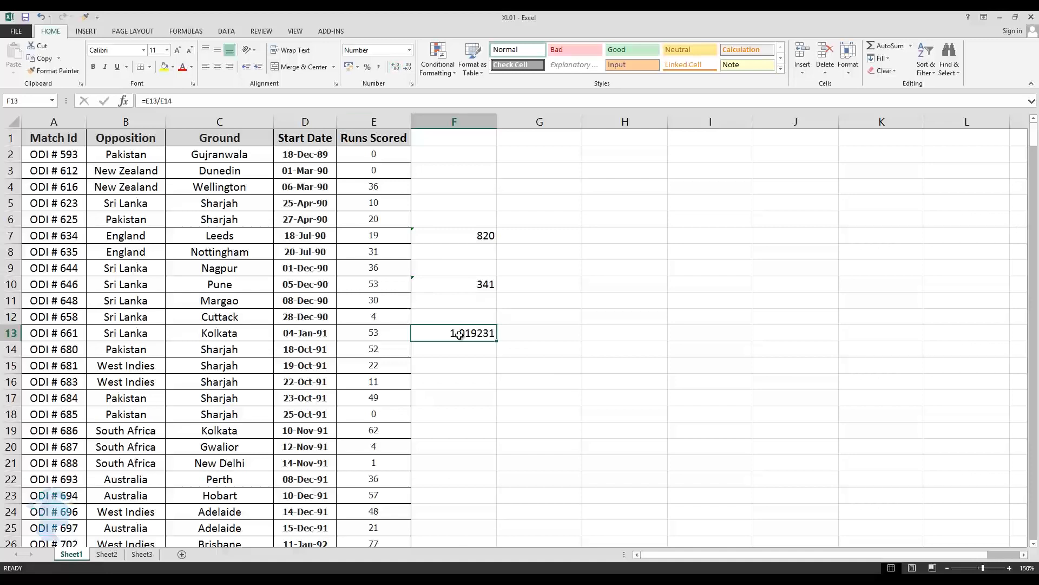
# Enter the formula =E15*E17 in cell F15 to multiply two Runs Scored values.
pyautogui.click(465, 368)
pyautogui.write('=')
pyautogui.click(365, 363)
pyautogui.write('*')
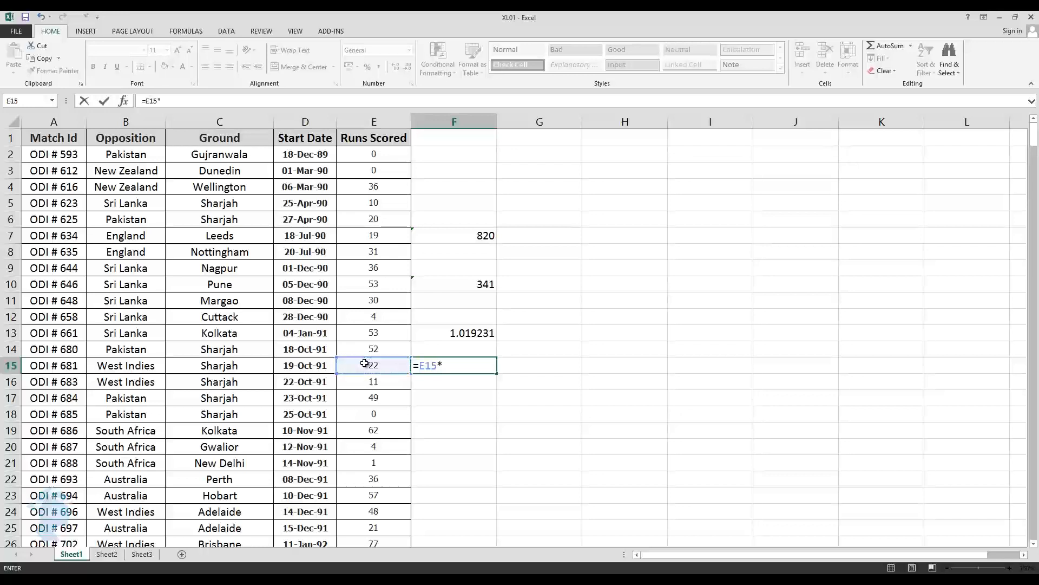
pyautogui.click(402, 399)
pyautogui.write("'")
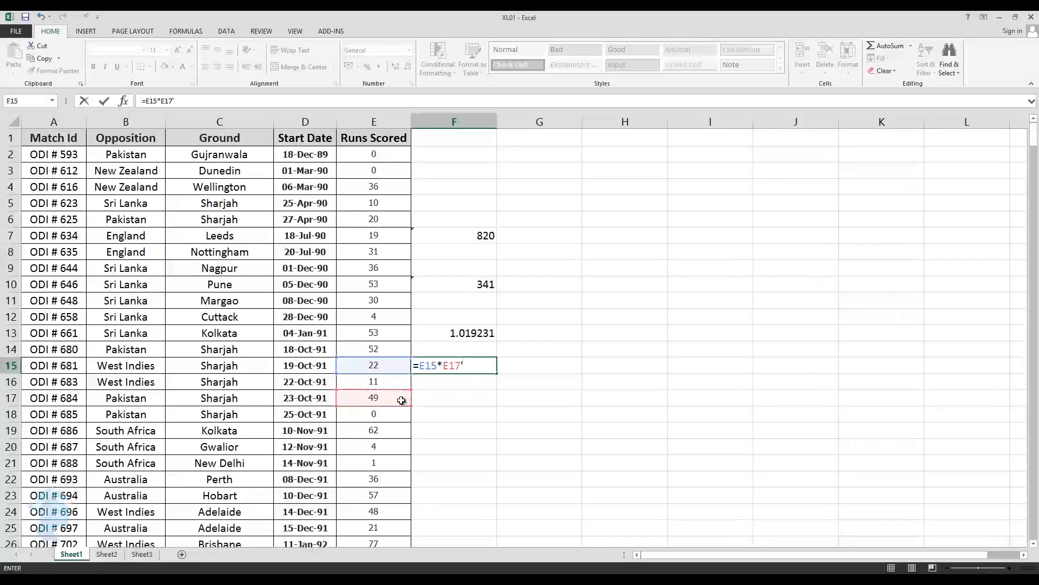
pyautogui.press('Return')
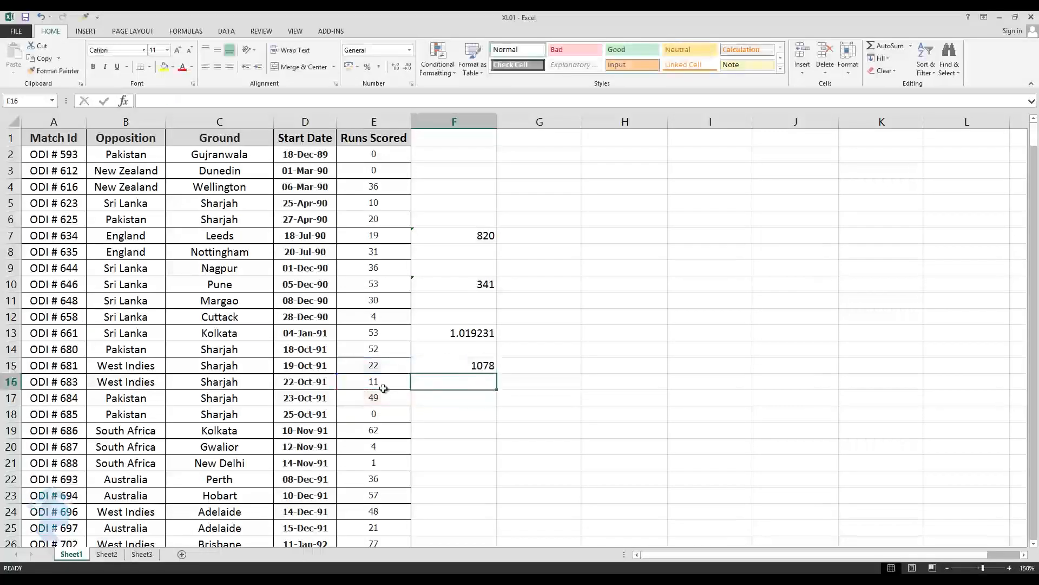
pyautogui.click(438, 365)
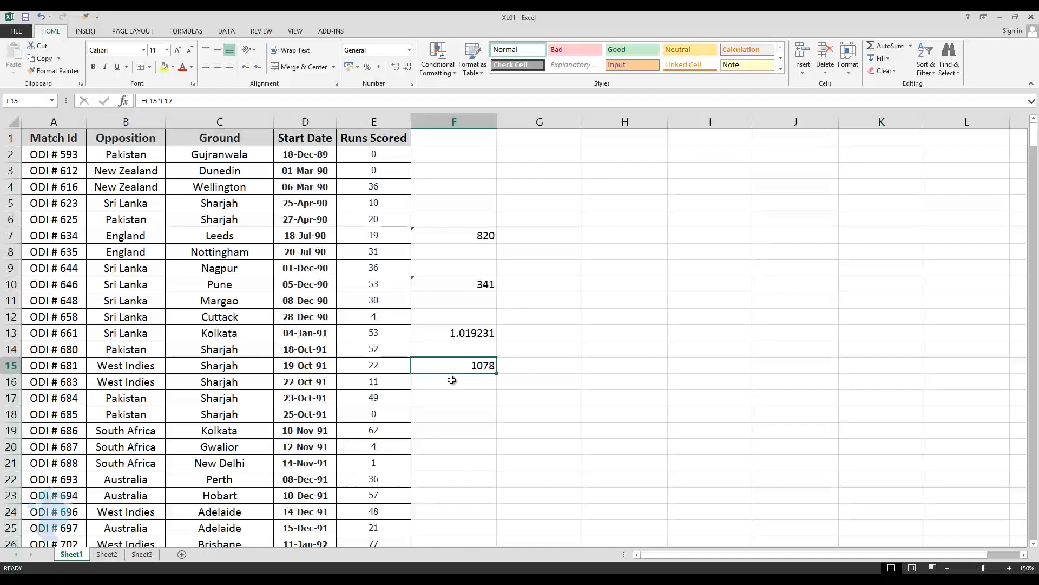
# Review the calculated cells in column F, including the SUM formulas in F10 and F7.
pyautogui.moveTo(458, 236); pyautogui.dragTo(478, 360)
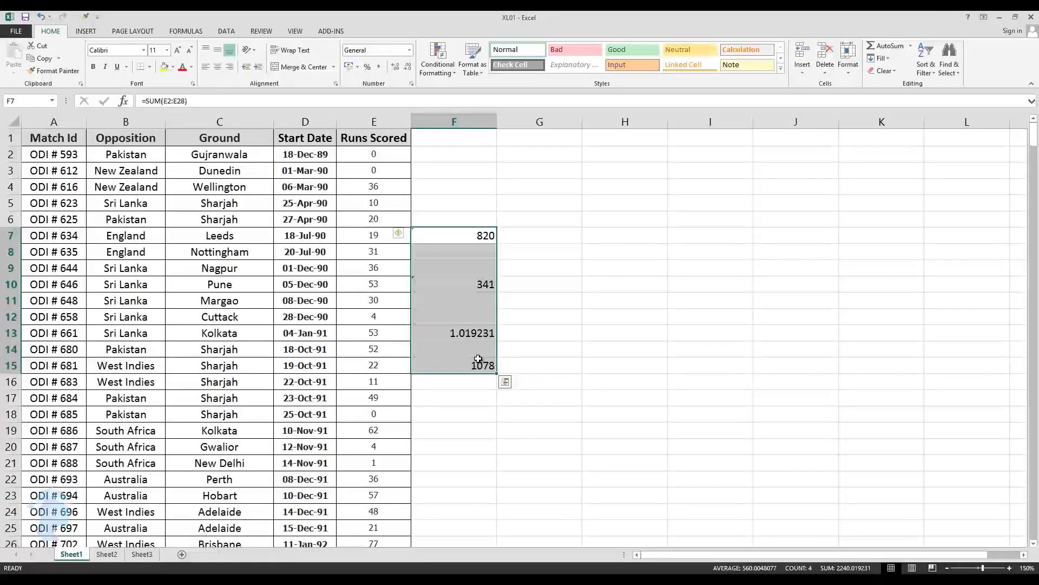
pyautogui.click(466, 292)
pyautogui.moveTo(470, 208); pyautogui.dragTo(492, 393)
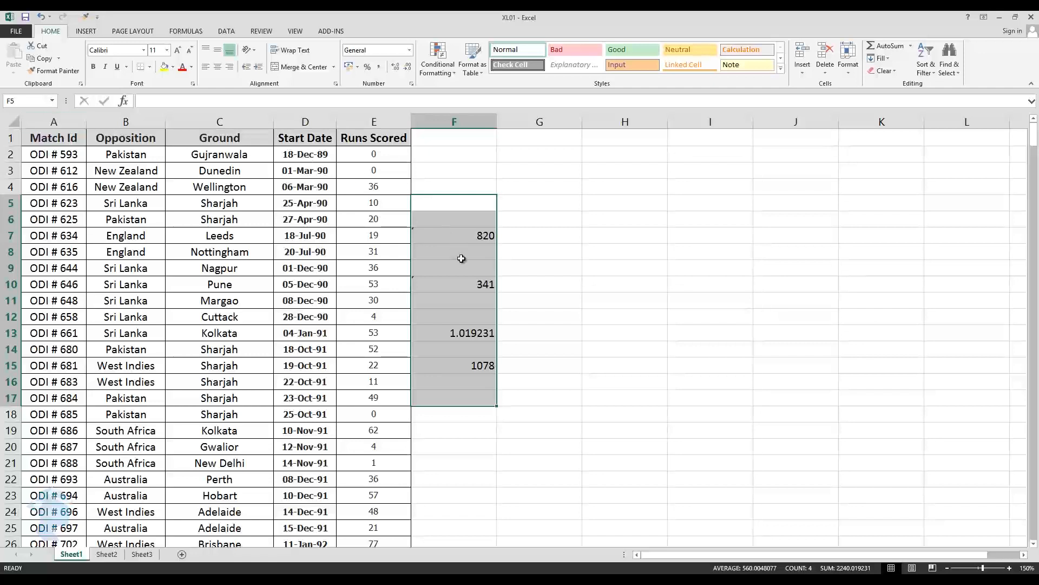
pyautogui.click(464, 284)
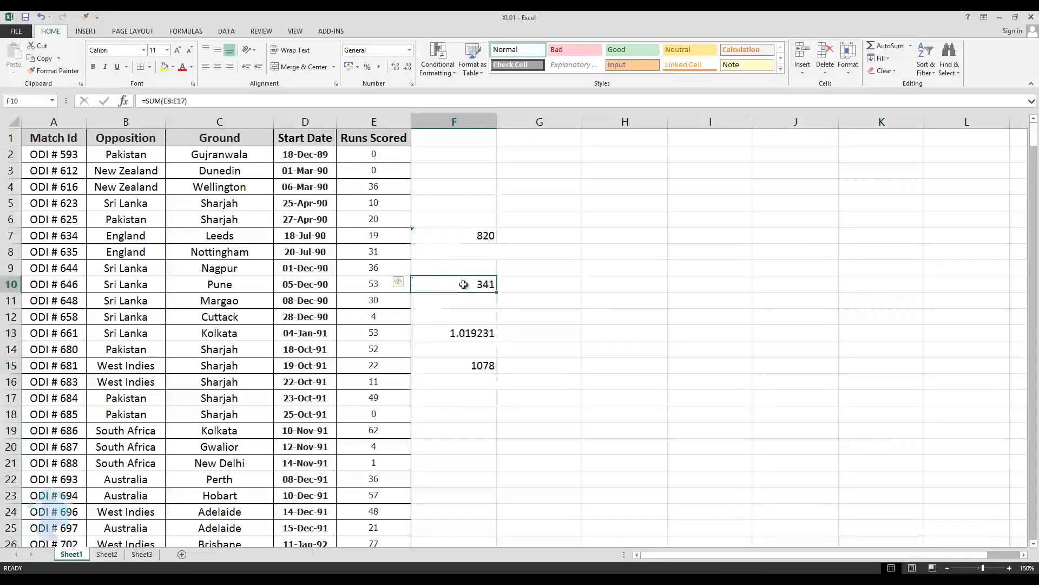
pyautogui.click(463, 234)
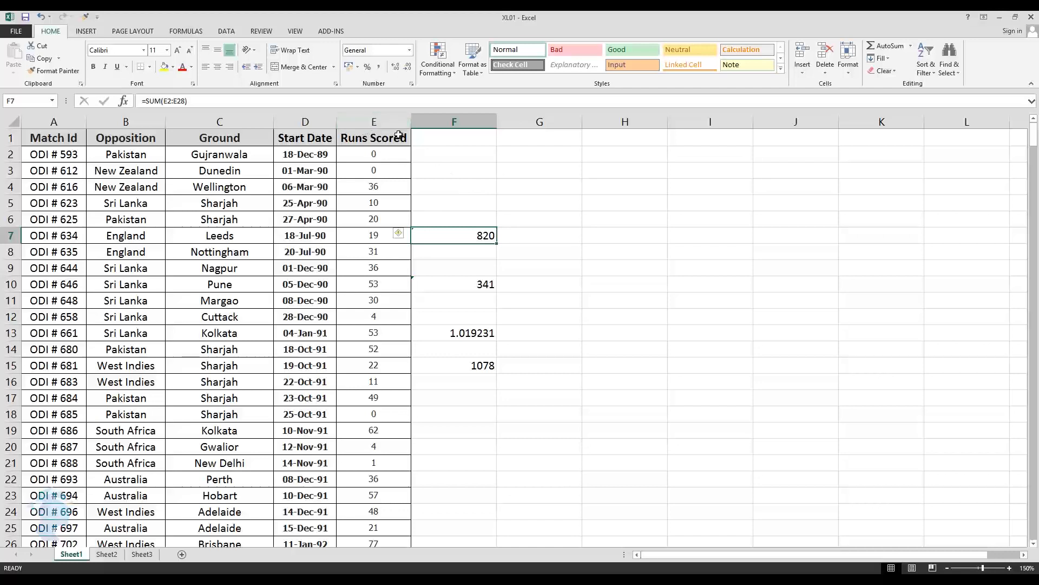
# Enter the formula =SUM(E:E) in cell F4 to total the entire Runs Scored column.
pyautogui.click(468, 185)
pyautogui.write('=sum(')
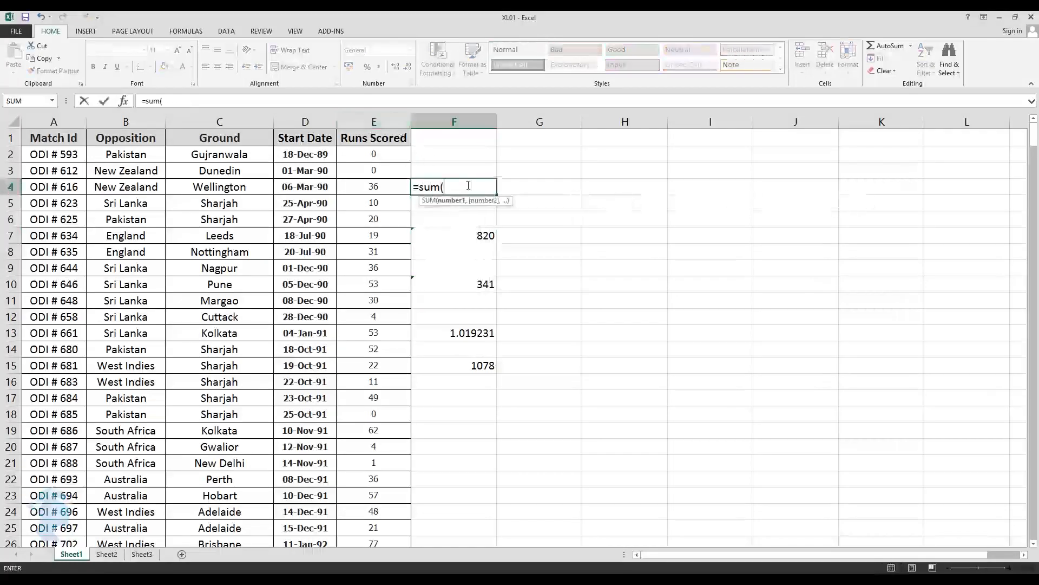
pyautogui.click(391, 119)
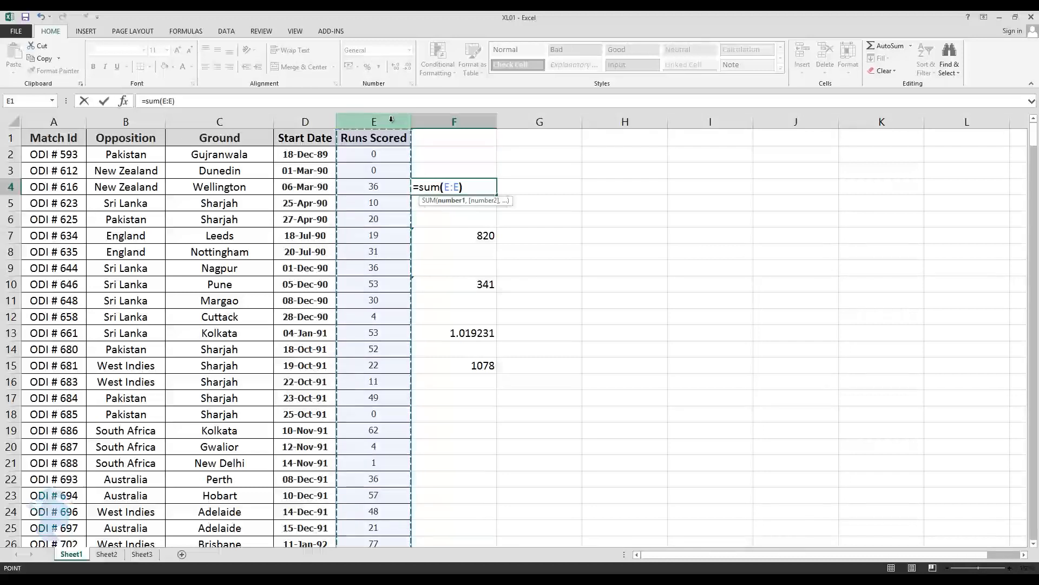
pyautogui.write(')')
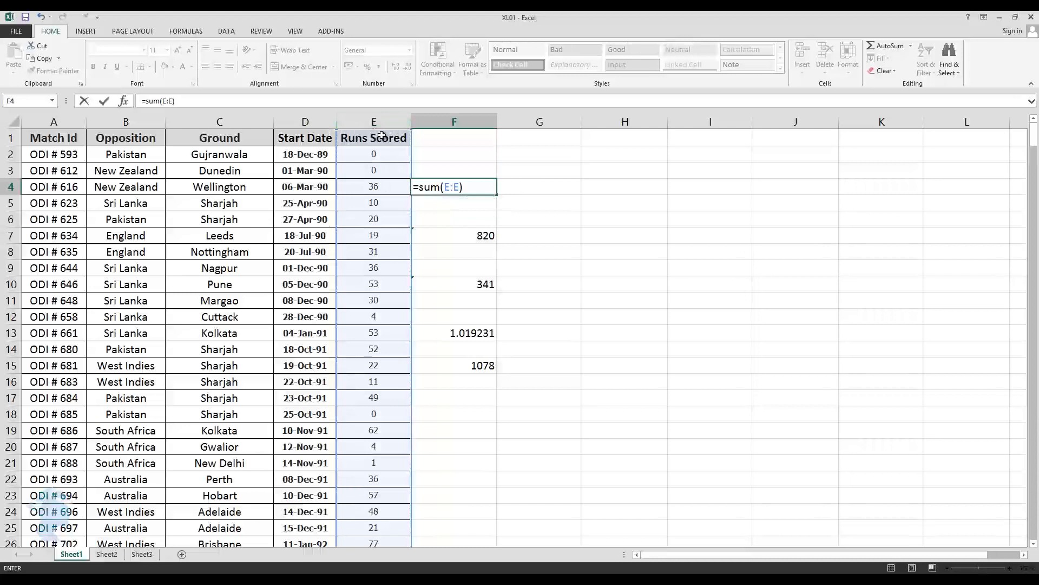
pyautogui.press('Return')
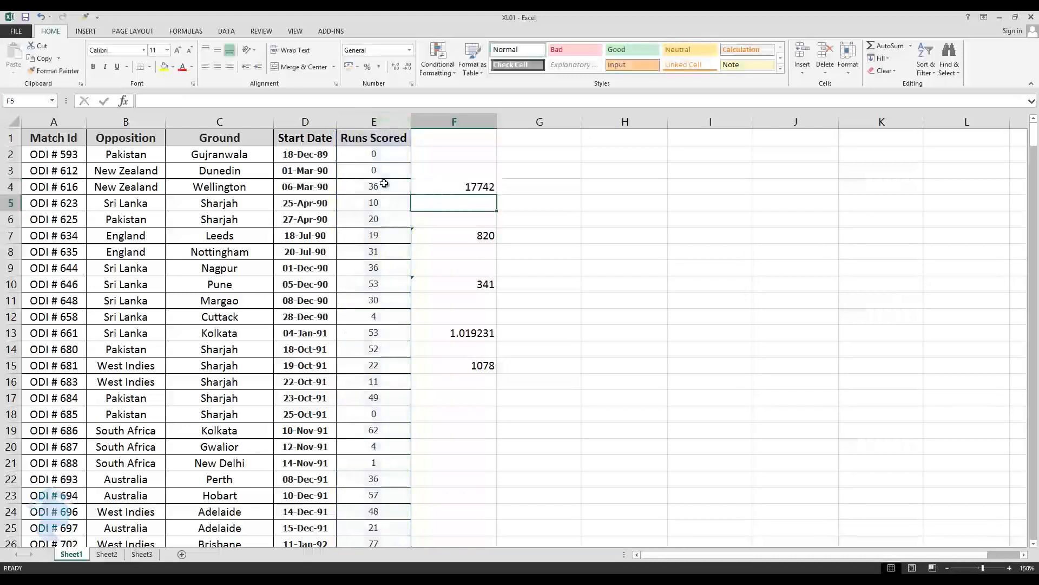
pyautogui.click(447, 186)
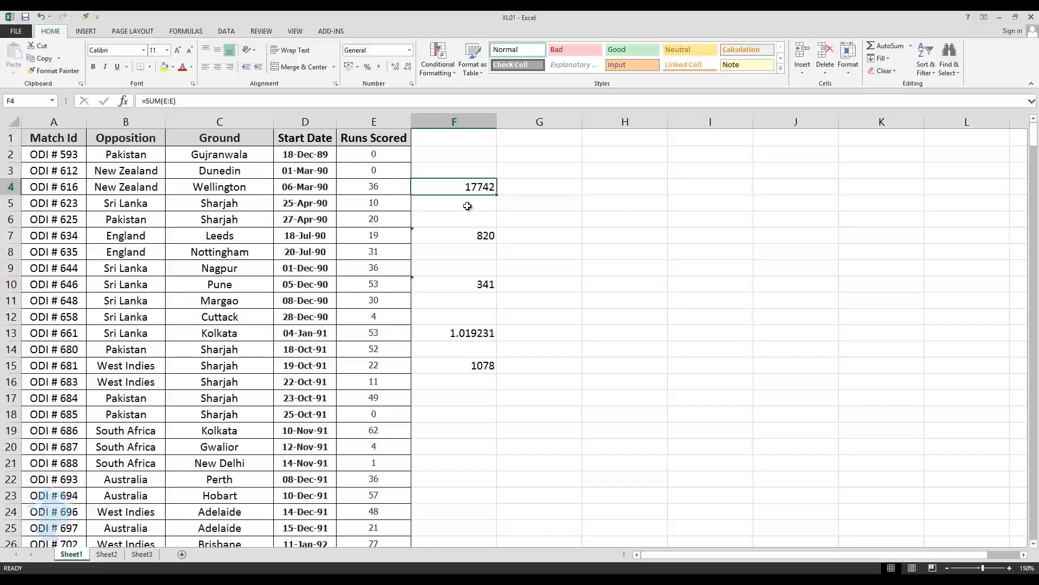
# Enter the formula =AVERAGE(E:E) in cell F17 to average the entire Runs Scored column.
pyautogui.click(472, 396)
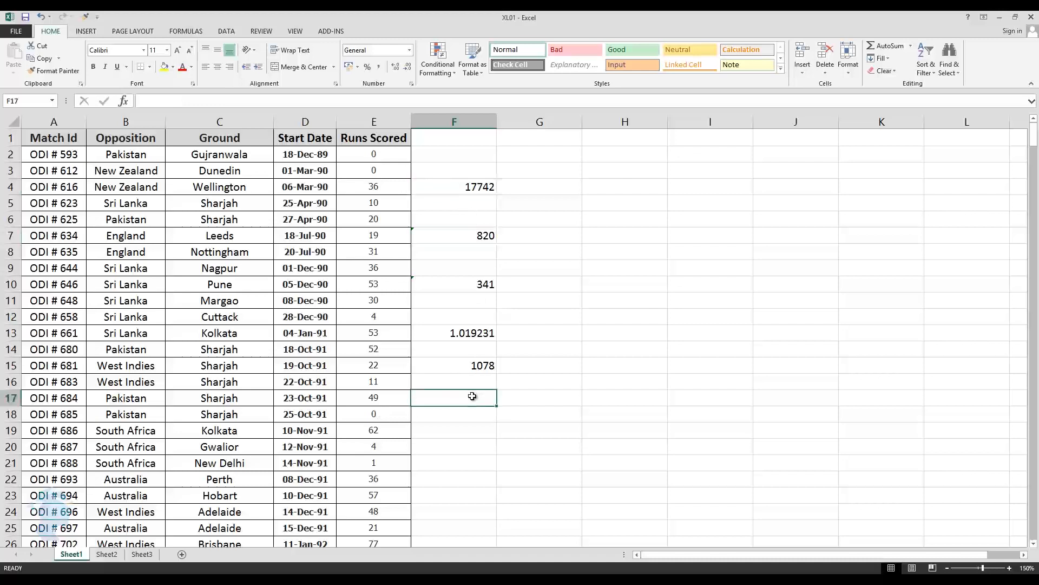
pyautogui.write('=average')
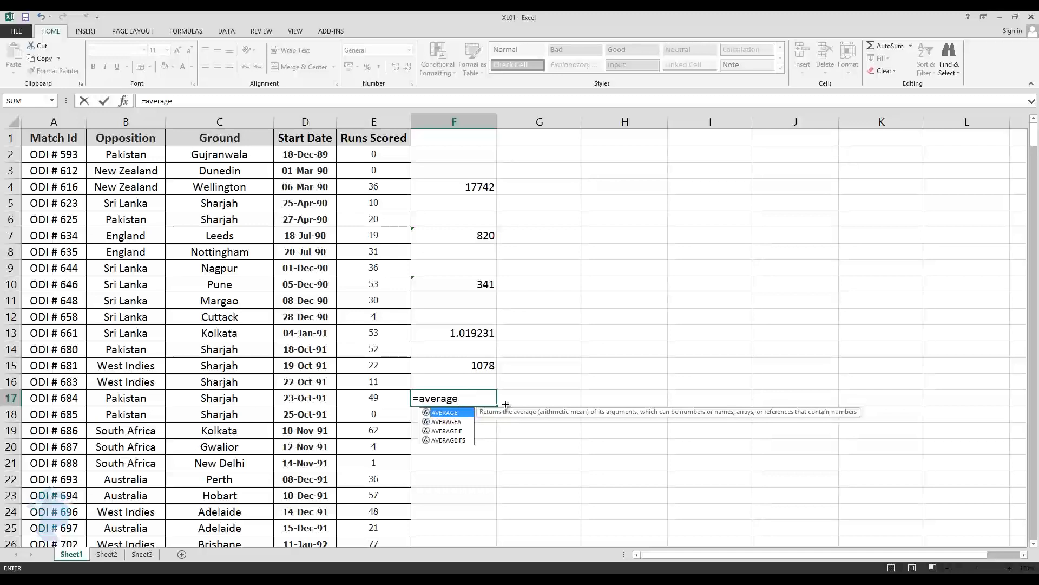
pyautogui.write('(')
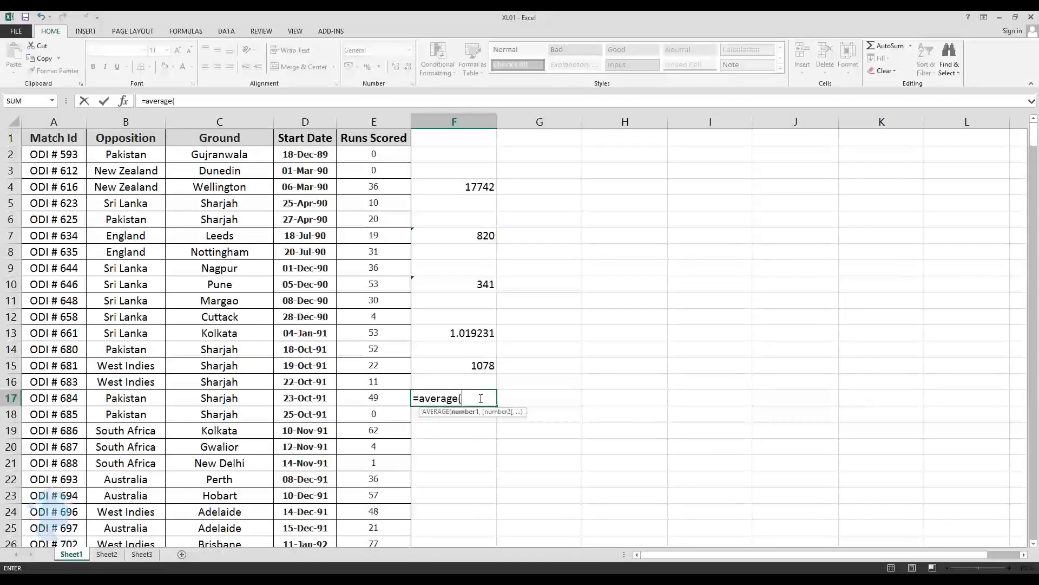
pyautogui.click(366, 118)
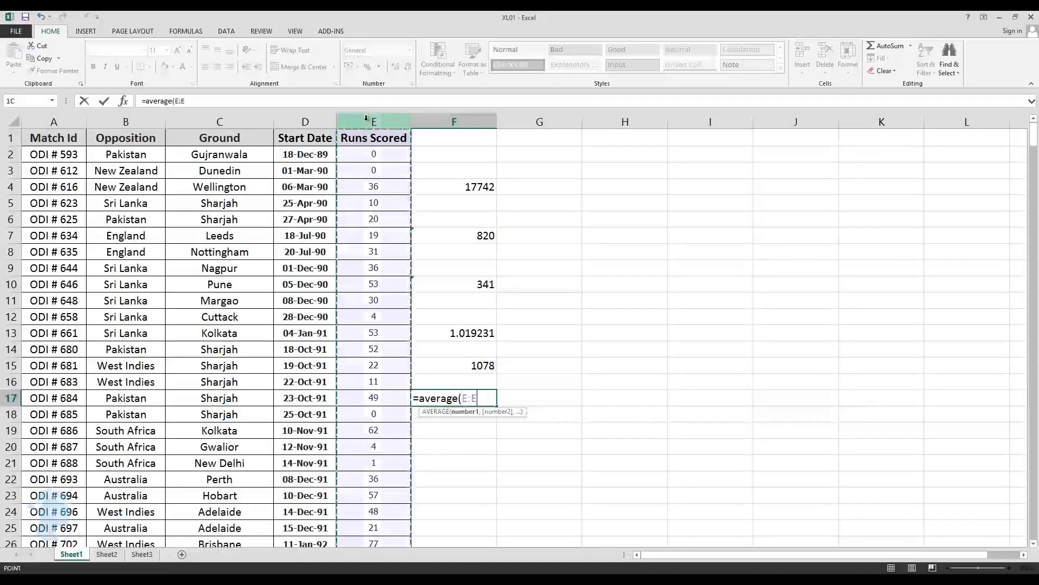
pyautogui.write(')')
pyautogui.hotkey('ctrl', 'Return')
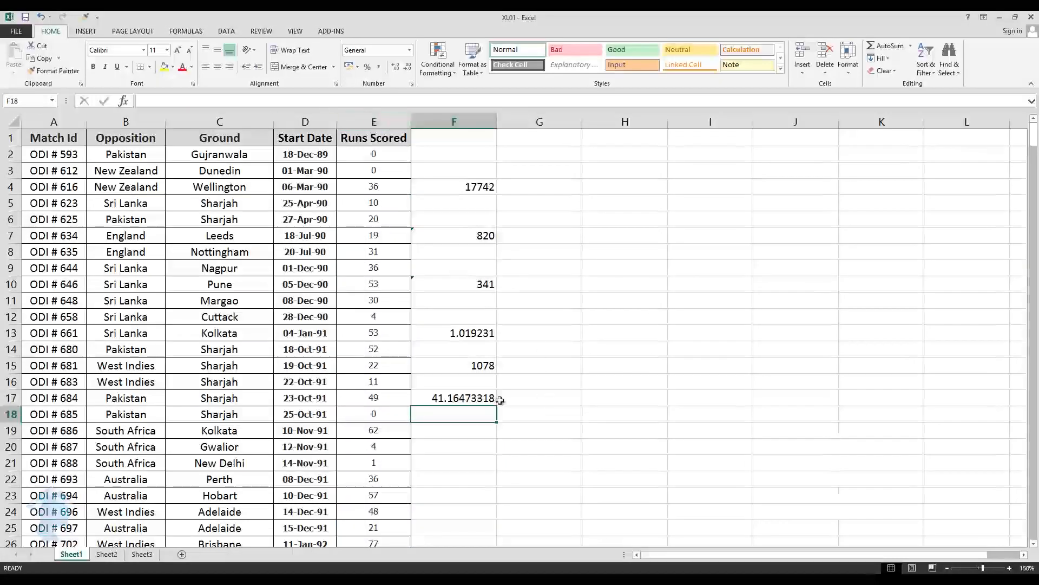
pyautogui.press('Up')
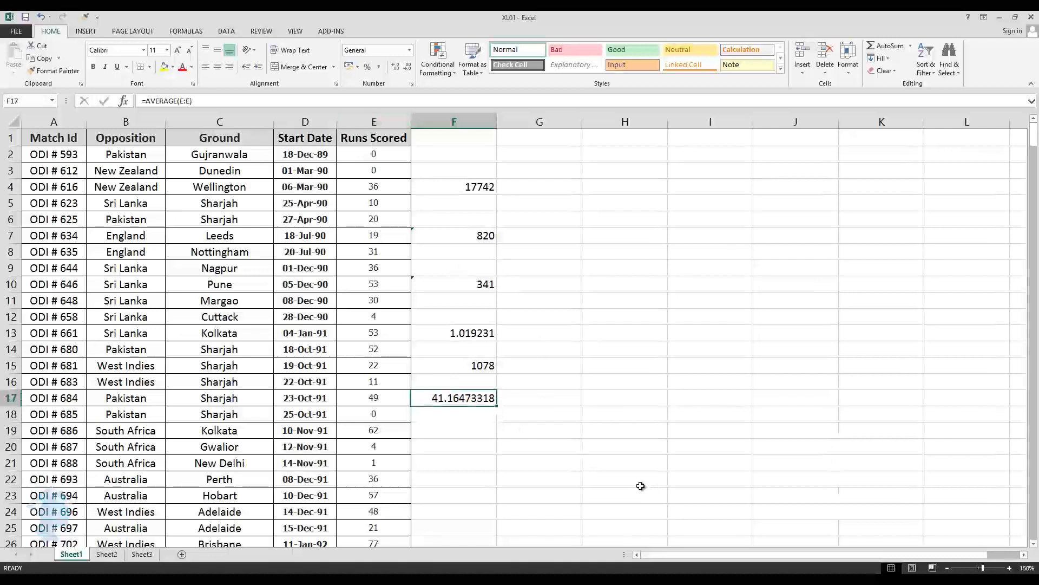
# Enter the formula =MEDIAN(E:E) in cell F18 to find the median of the Runs Scored column.
pyautogui.click(461, 418)
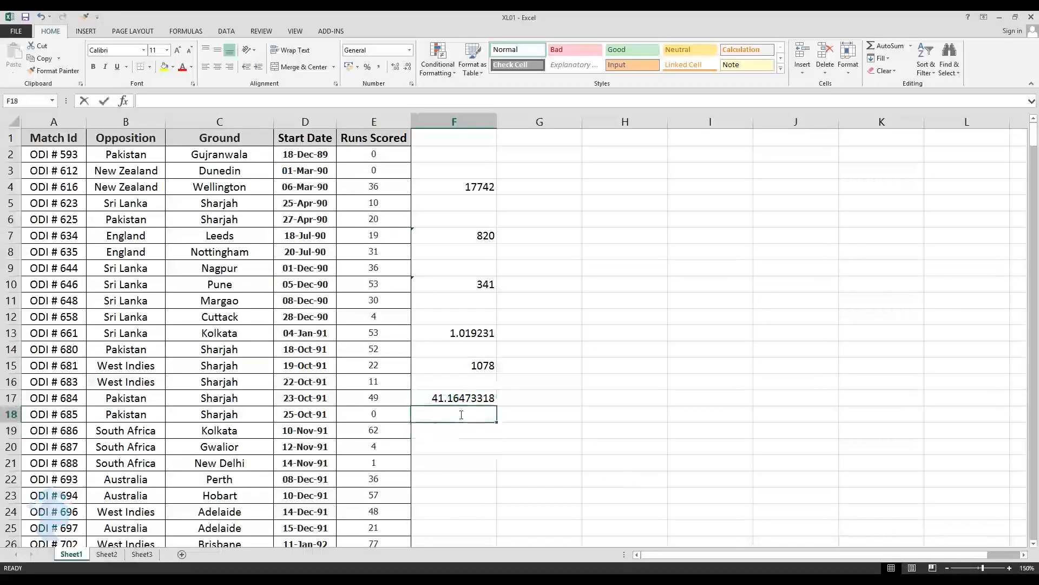
pyautogui.write('=median(')
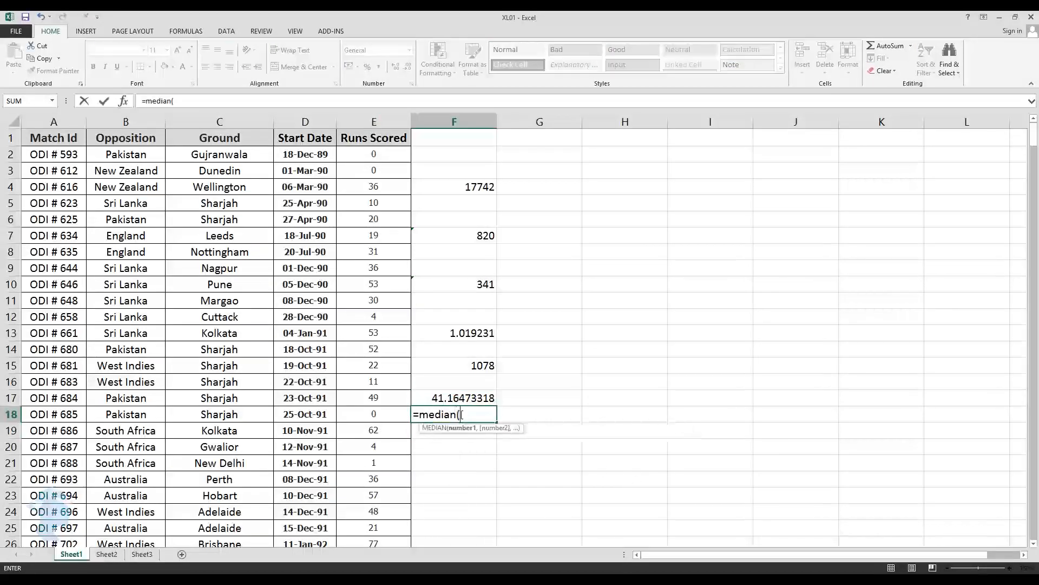
pyautogui.click(389, 119)
pyautogui.write(')')
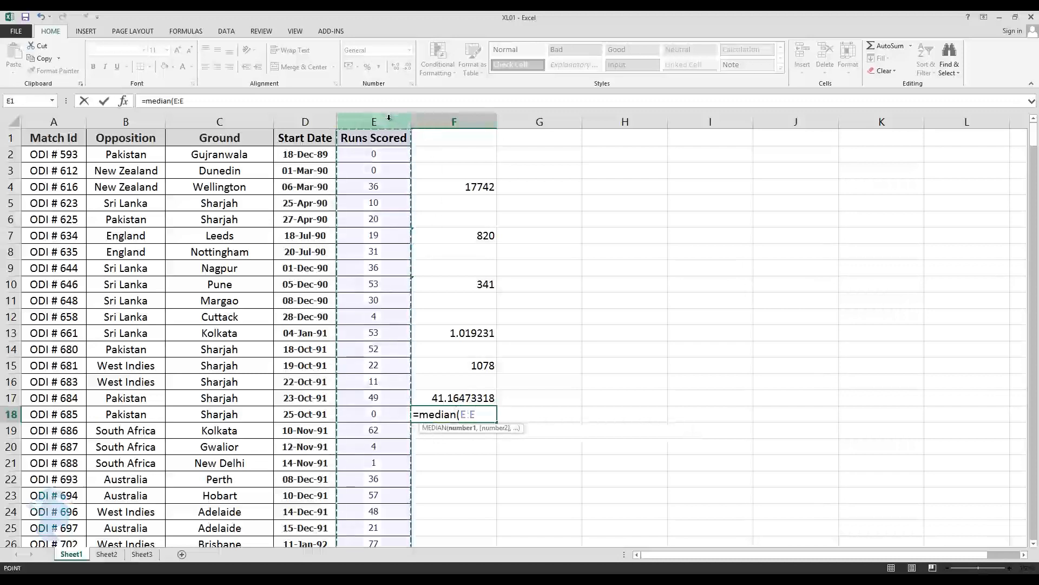
pyautogui.press('Return')
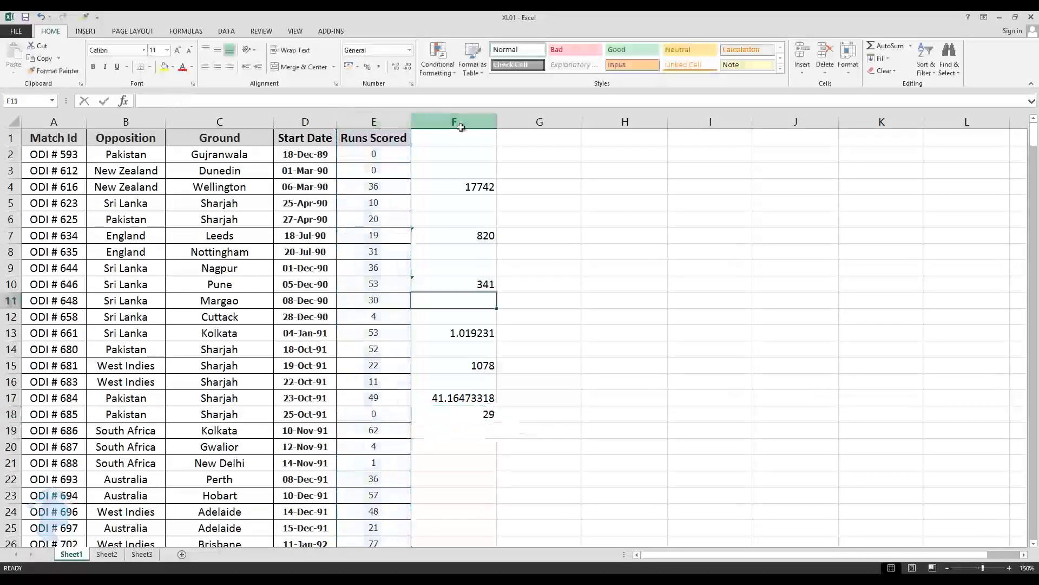
# Delete column F with all of its practice formulas.
pyautogui.click(459, 124)
pyautogui.rightClick(461, 124)
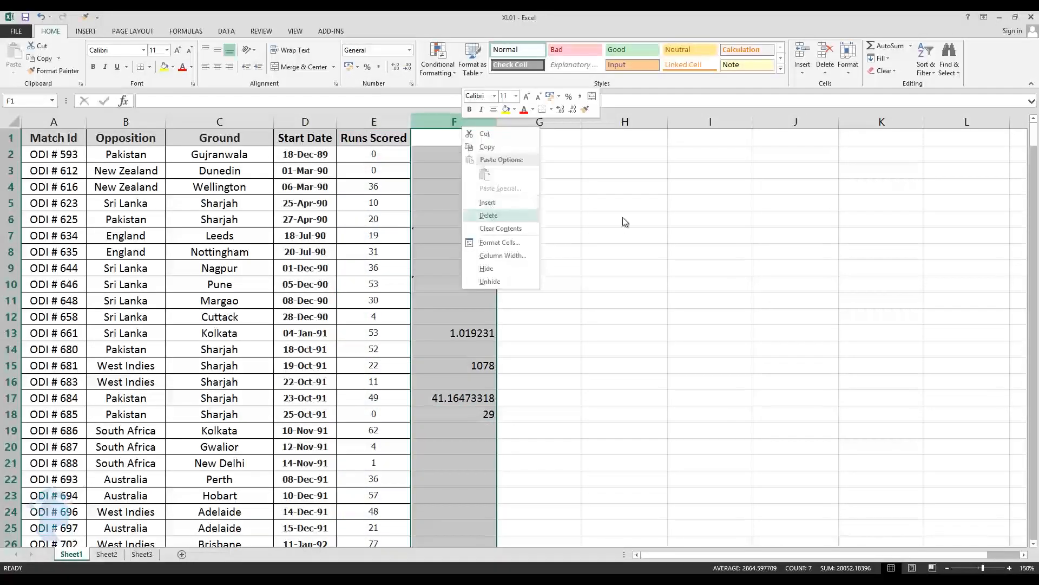
pyautogui.click(469, 123)
pyautogui.rightClick(471, 122)
pyautogui.click(493, 209)
pyautogui.click(455, 262)
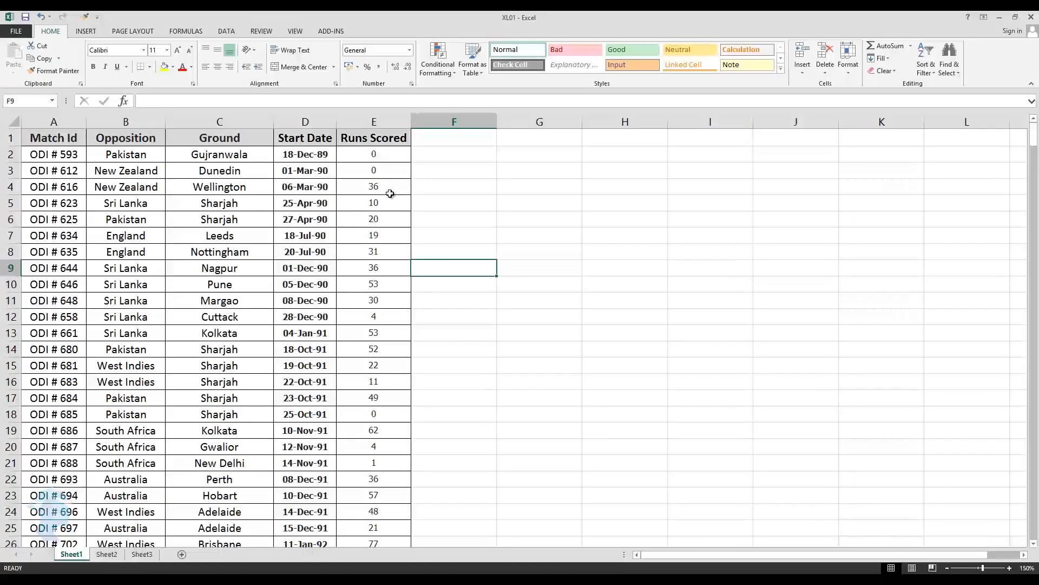
# Copy the ground names in C2:C8 to G2:G8 and clear the copy selection.
pyautogui.moveTo(235, 158); pyautogui.dragTo(241, 251)
pyautogui.rightClick(243, 217)
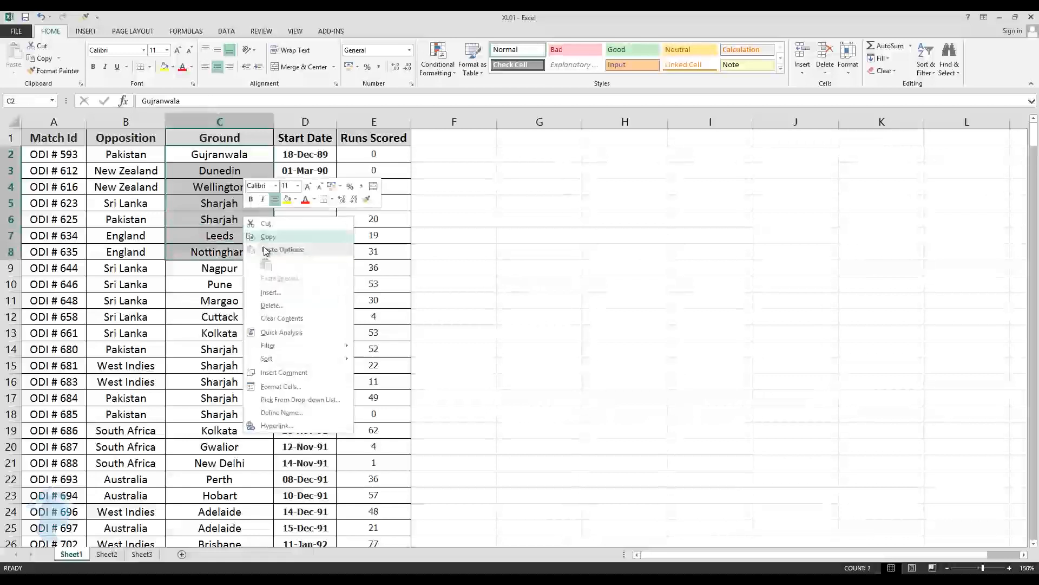
pyautogui.click(304, 236)
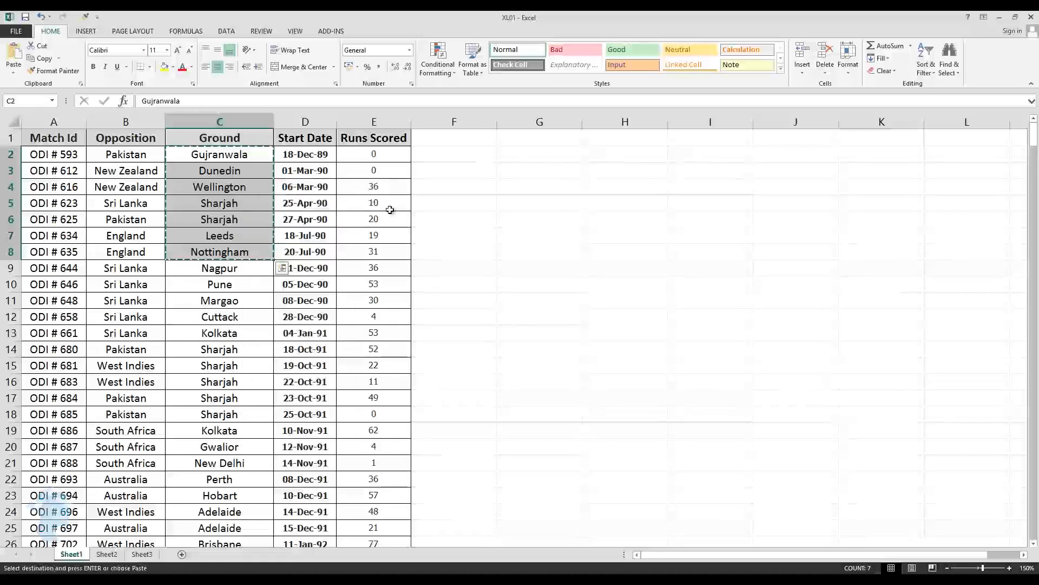
pyautogui.click(555, 157)
pyautogui.rightClick(555, 155)
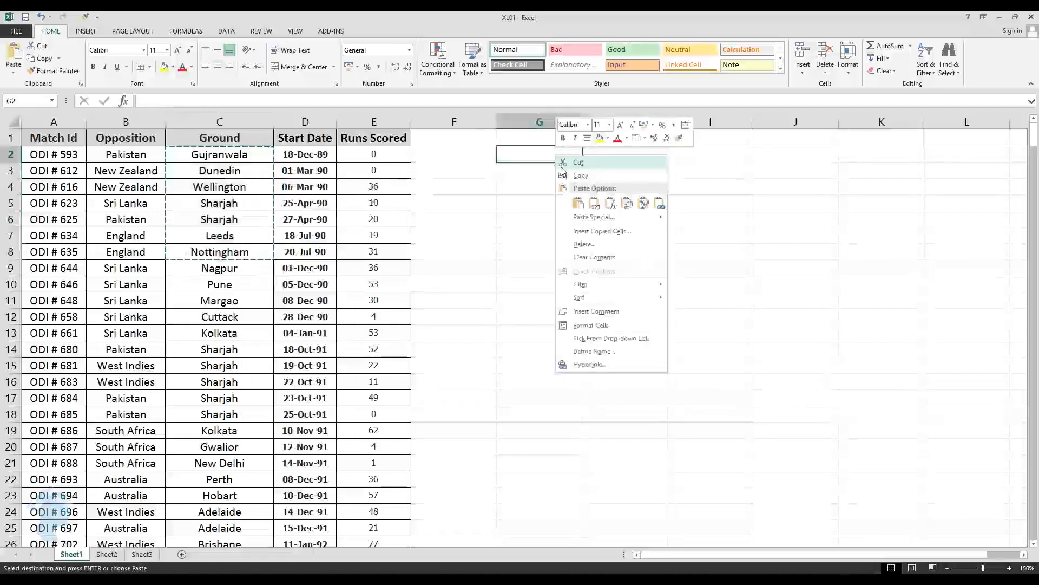
pyautogui.click(578, 204)
pyautogui.click(595, 181)
pyautogui.click(616, 153)
pyautogui.moveTo(563, 153); pyautogui.dragTo(565, 249)
pyautogui.click(618, 152)
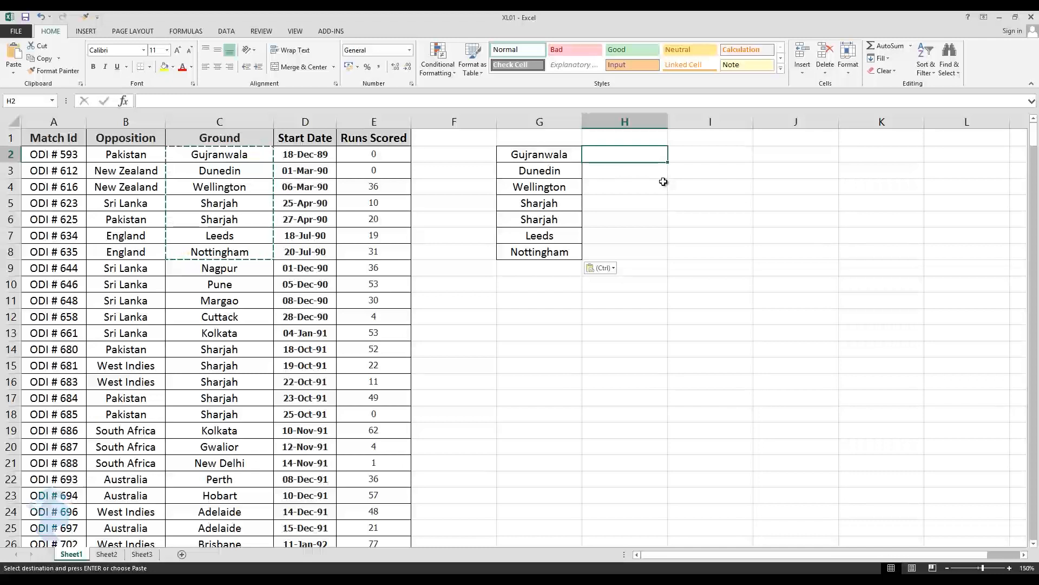
pyautogui.press('Escape')
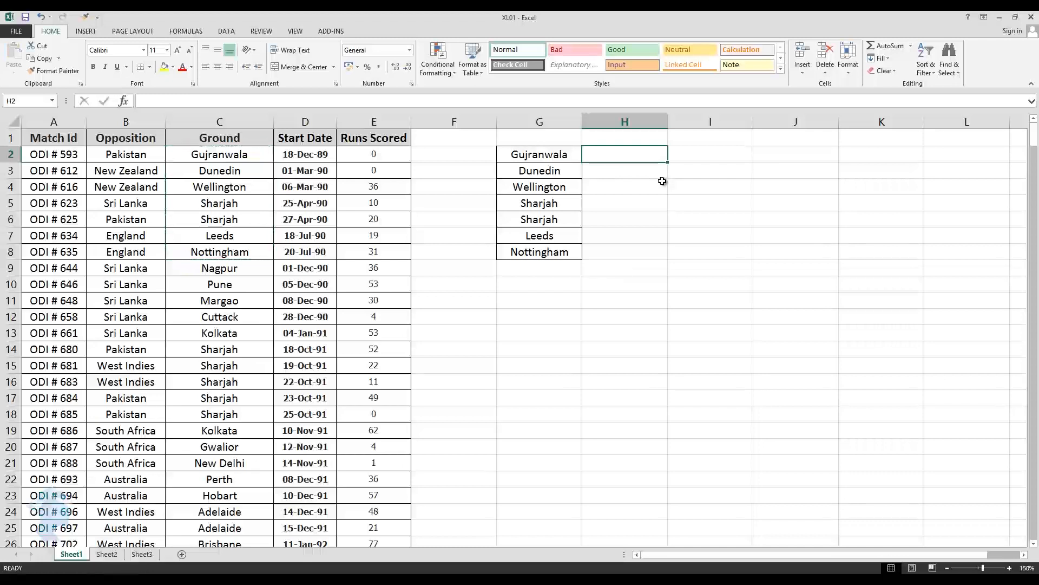
# Examine each of the copied ground names in cells G2 through G8.
pyautogui.click(568, 156)
pyautogui.click(574, 171)
pyautogui.click(571, 187)
pyautogui.click(566, 204)
pyautogui.click(561, 222)
pyautogui.click(564, 239)
pyautogui.click(565, 251)
pyautogui.click(561, 156)
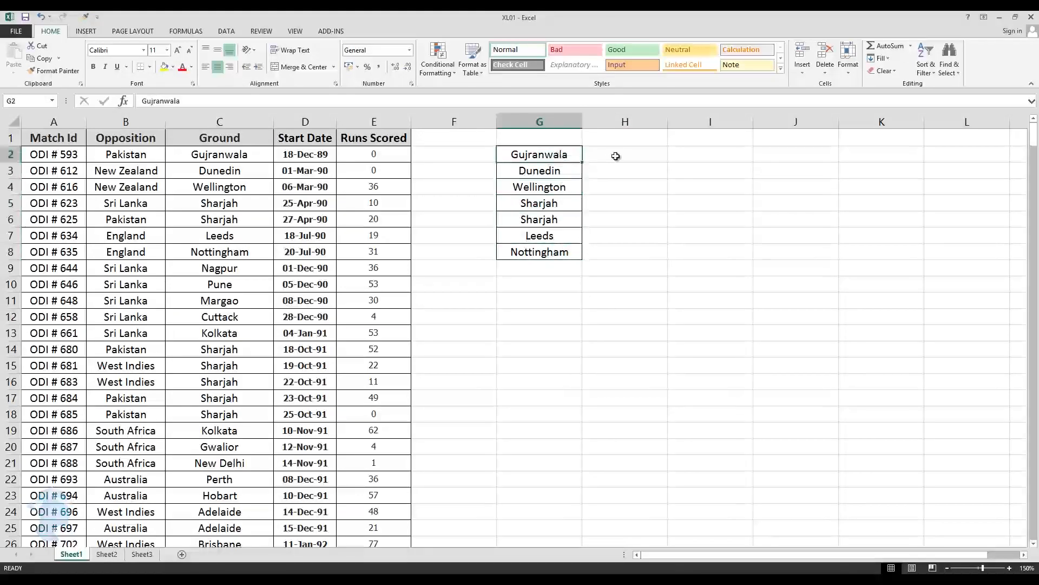
# Enter the formula =LEN(G2) in cell H2 to count the characters of the first copied ground name.
pyautogui.click(616, 156)
pyautogui.write('=len')
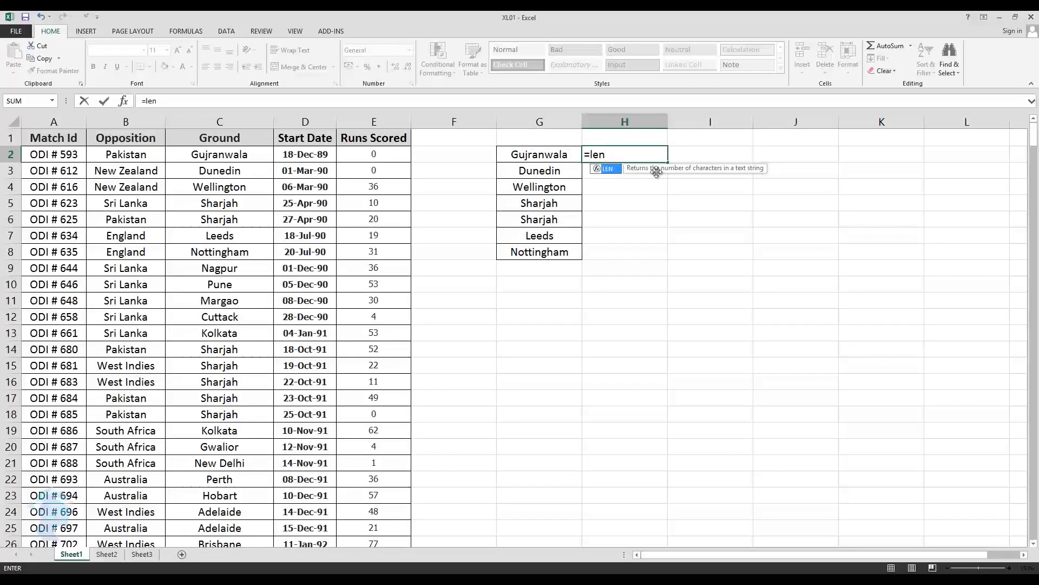
pyautogui.write('(')
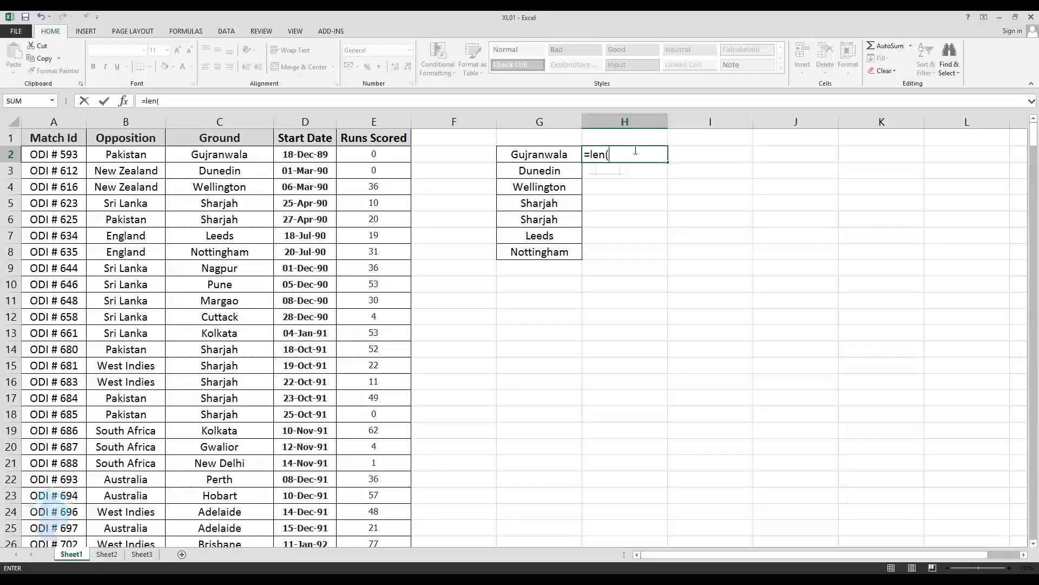
pyautogui.click(547, 151)
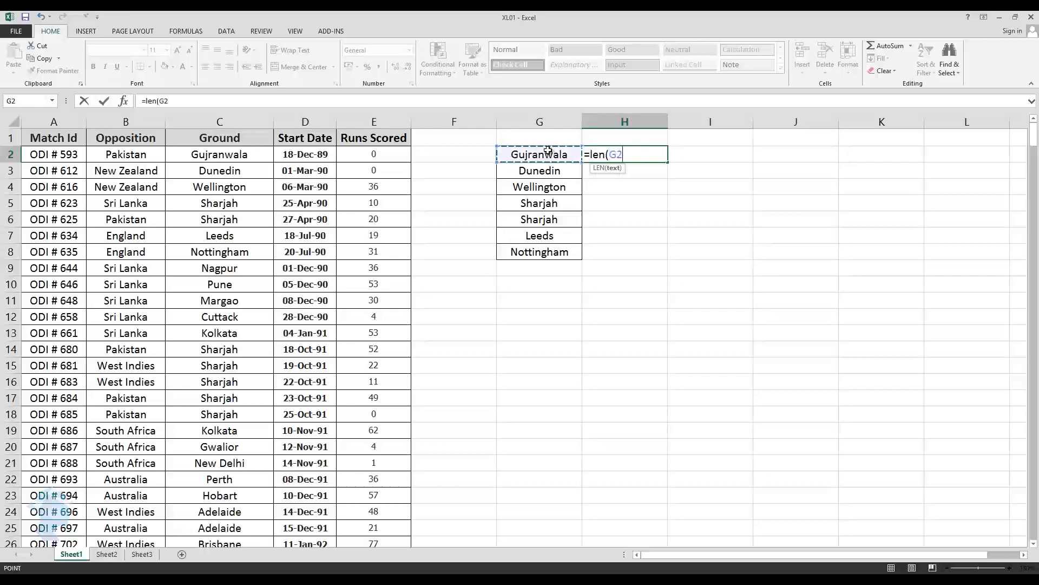
pyautogui.write(')')
pyautogui.press('Return')
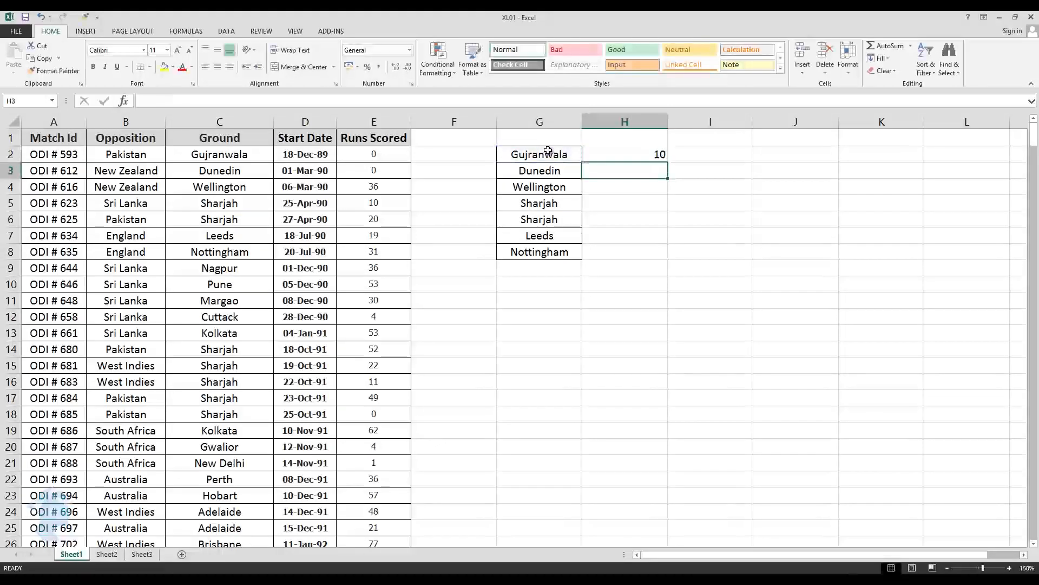
# Copy the LEN formula from H2 into H3 for the second ground name and clear the copy selection.
pyautogui.click(547, 151)
pyautogui.click(607, 156)
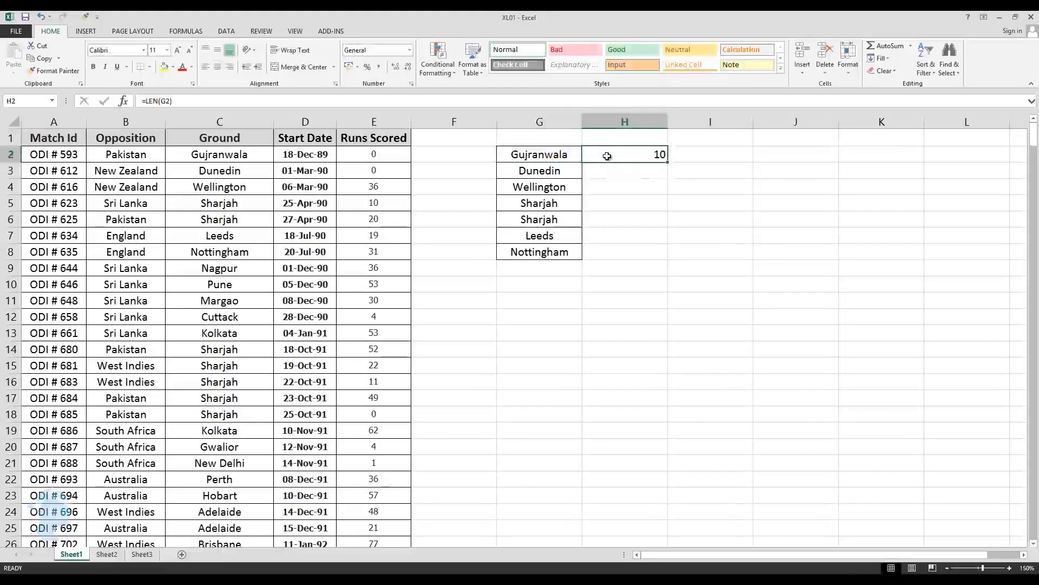
pyautogui.click(550, 155)
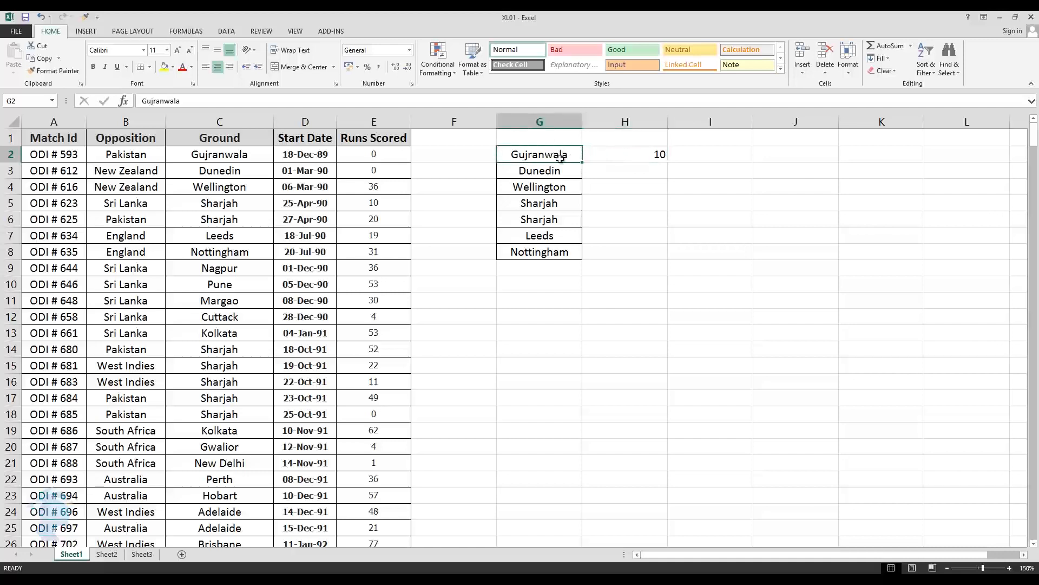
pyautogui.click(650, 151)
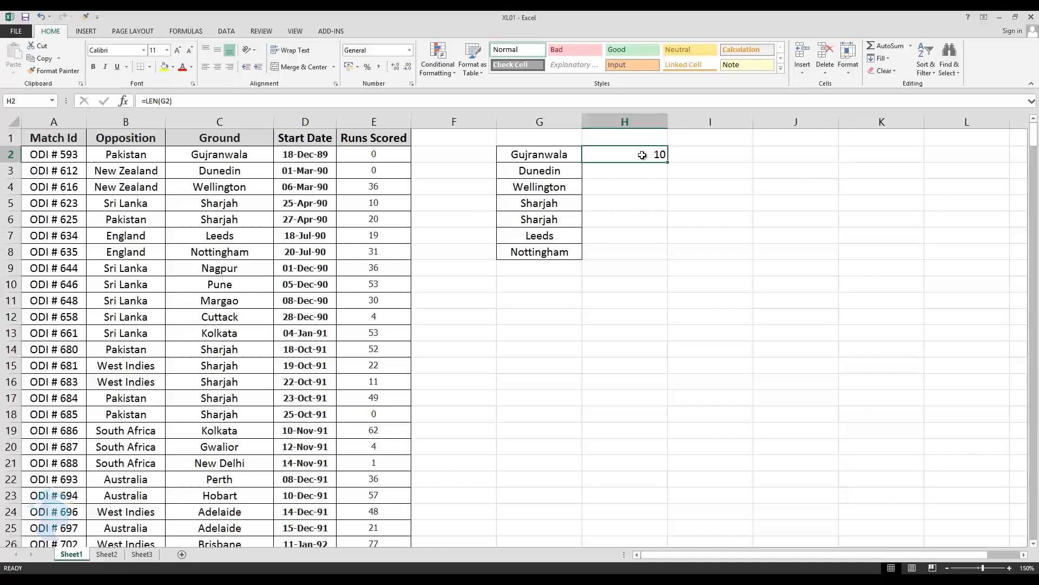
pyautogui.rightClick(641, 155)
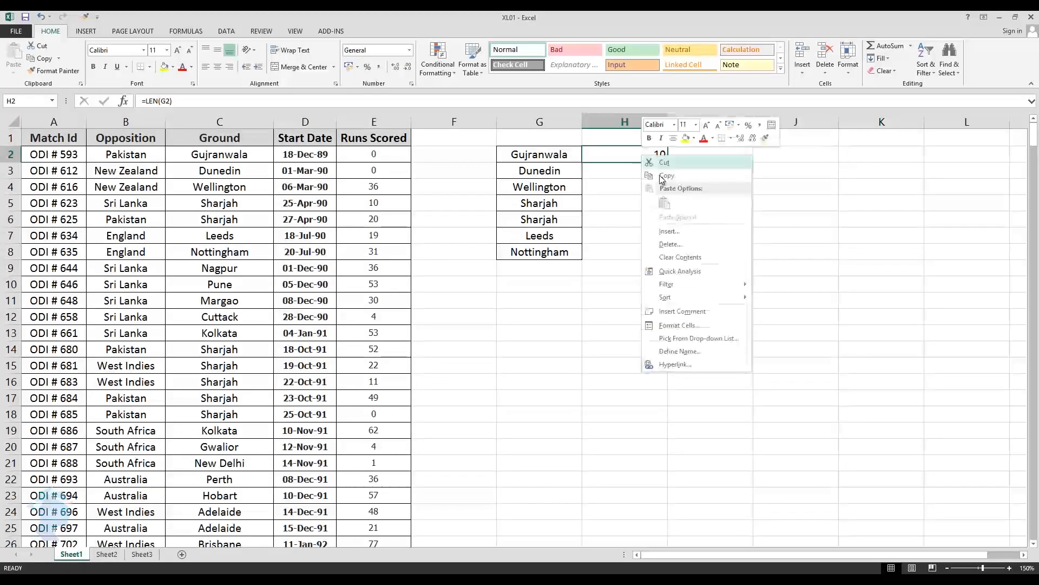
pyautogui.click(648, 172)
pyautogui.rightClick(644, 178)
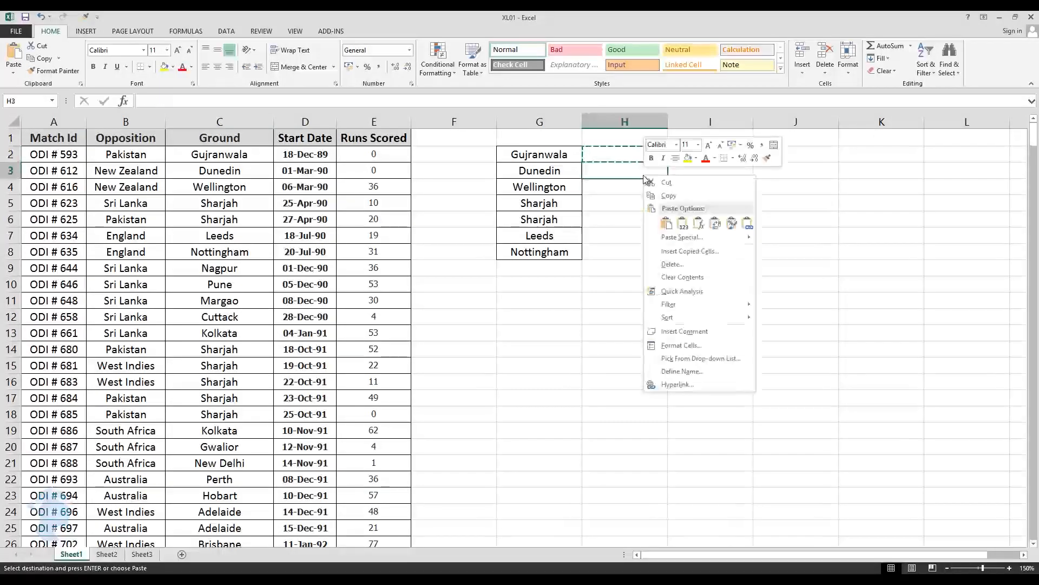
pyautogui.click(666, 223)
pyautogui.press('Escape')
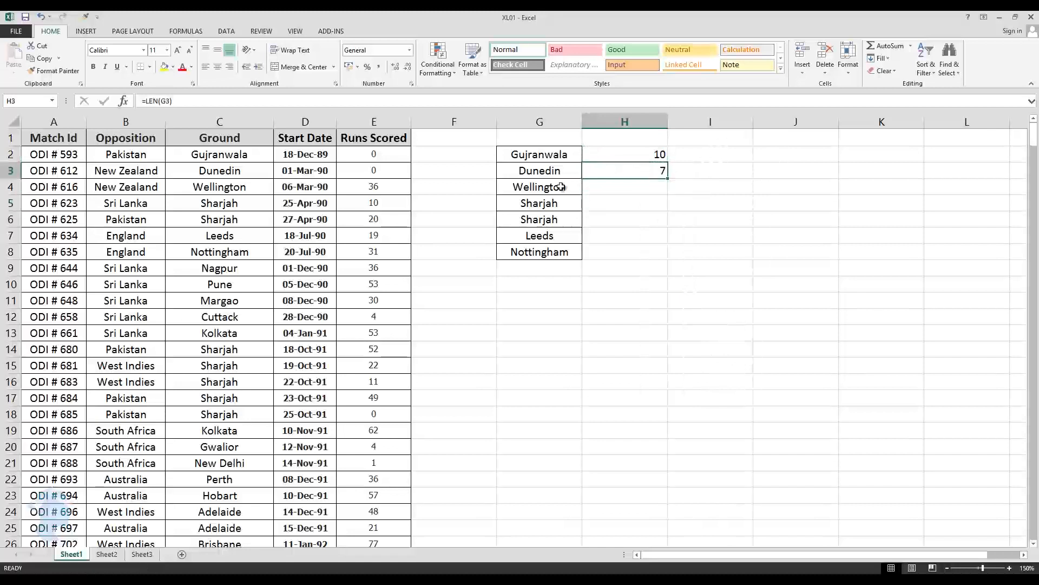
# Fill the LEN formula from H3 down through H8 for the remaining ground names.
pyautogui.click(553, 172)
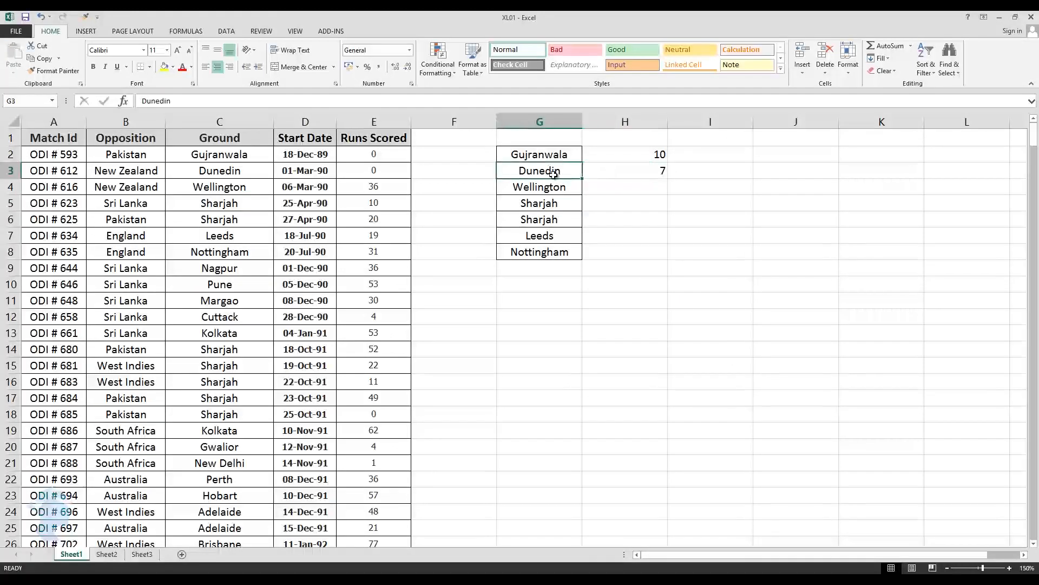
pyautogui.click(625, 169)
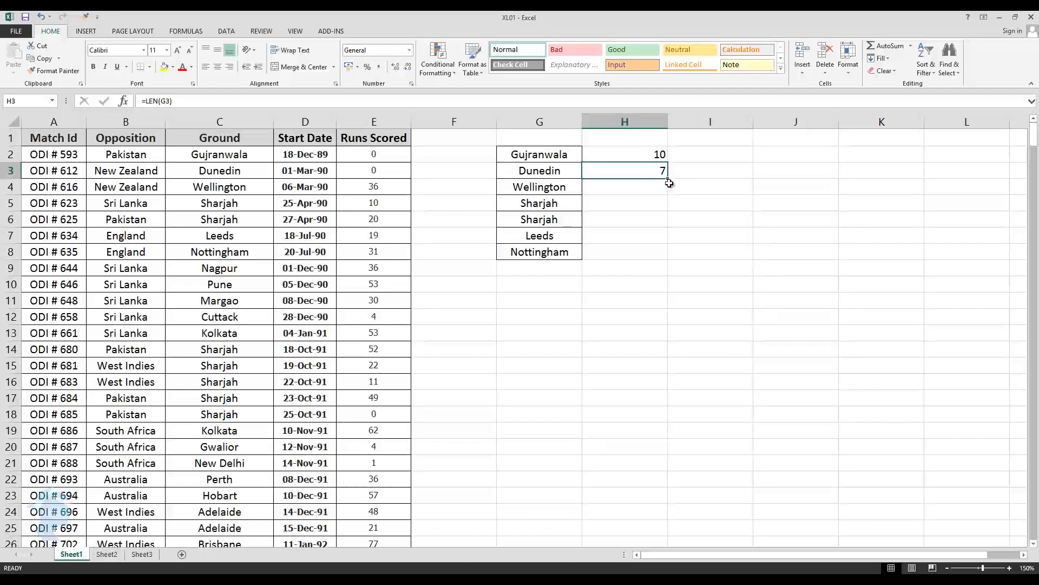
pyautogui.moveTo(669, 178); pyautogui.dragTo(669, 261)
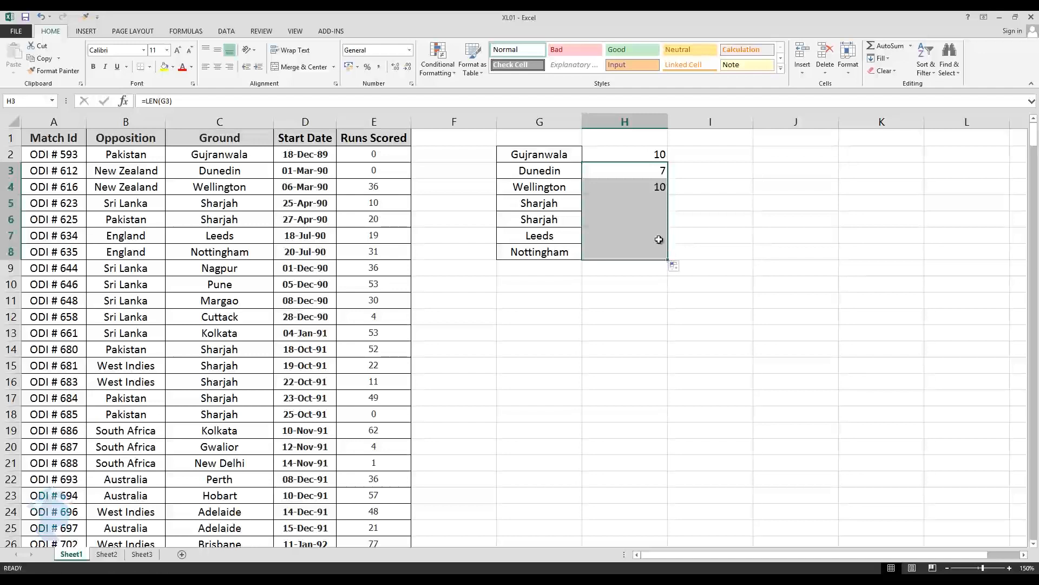
# Examine how the cell reference changes in each LEN formula from H3 down to H8.
pyautogui.click(654, 172)
pyautogui.click(656, 186)
pyautogui.click(656, 203)
pyautogui.click(657, 219)
pyautogui.click(657, 234)
pyautogui.click(657, 249)
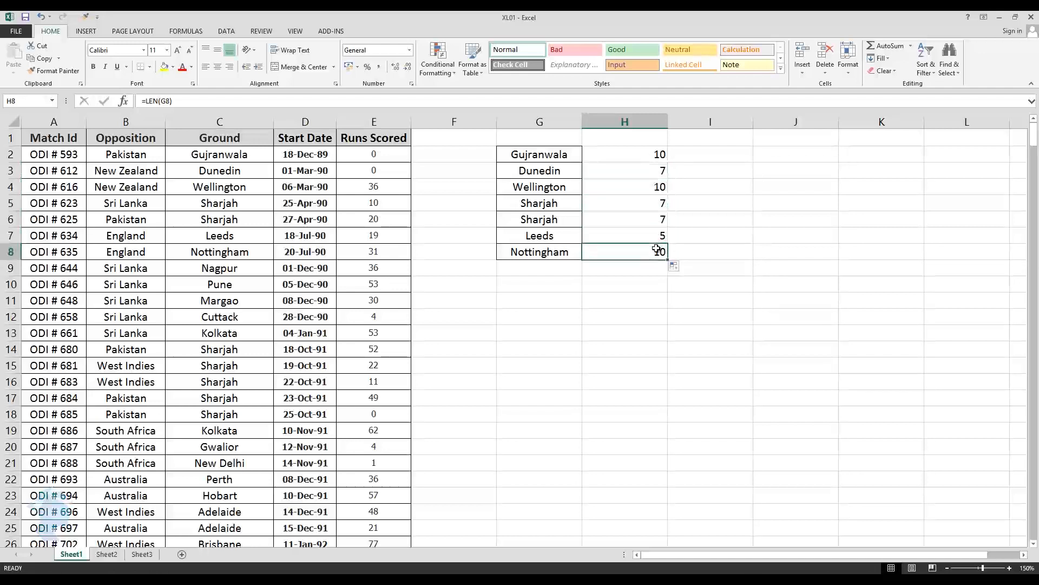
pyautogui.click(639, 168)
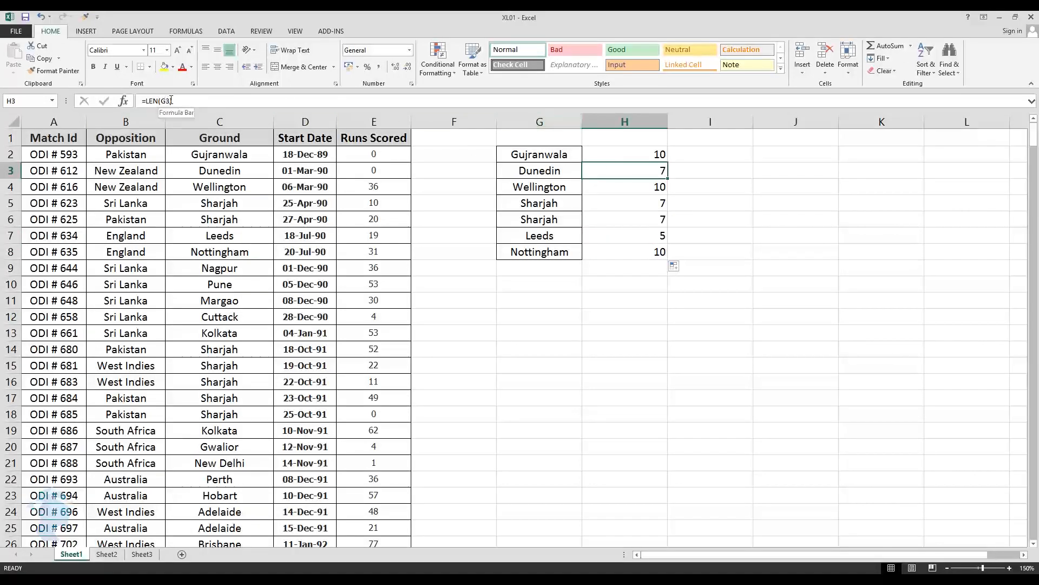
pyautogui.click(640, 185)
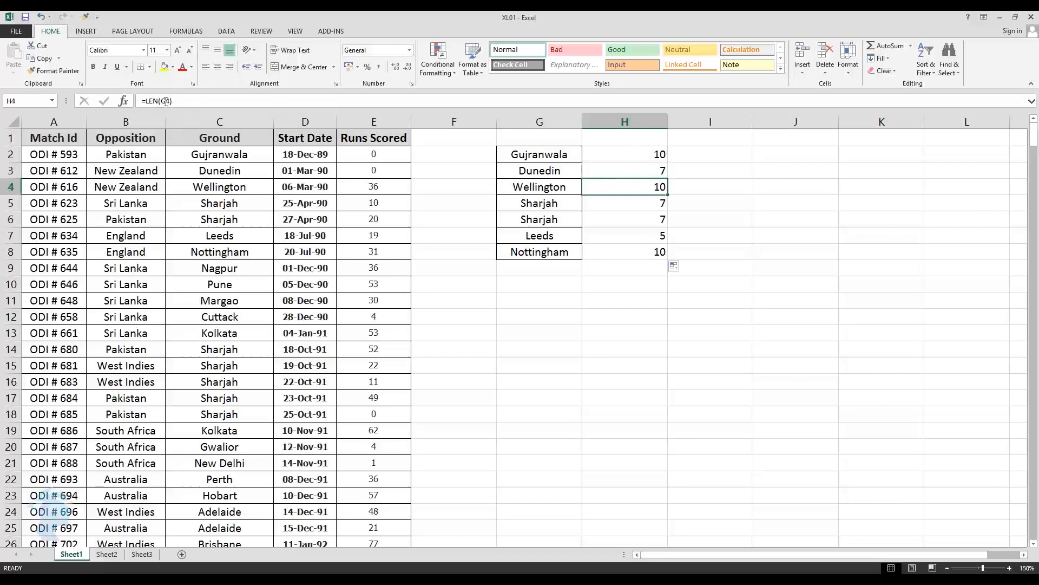
pyautogui.click(631, 204)
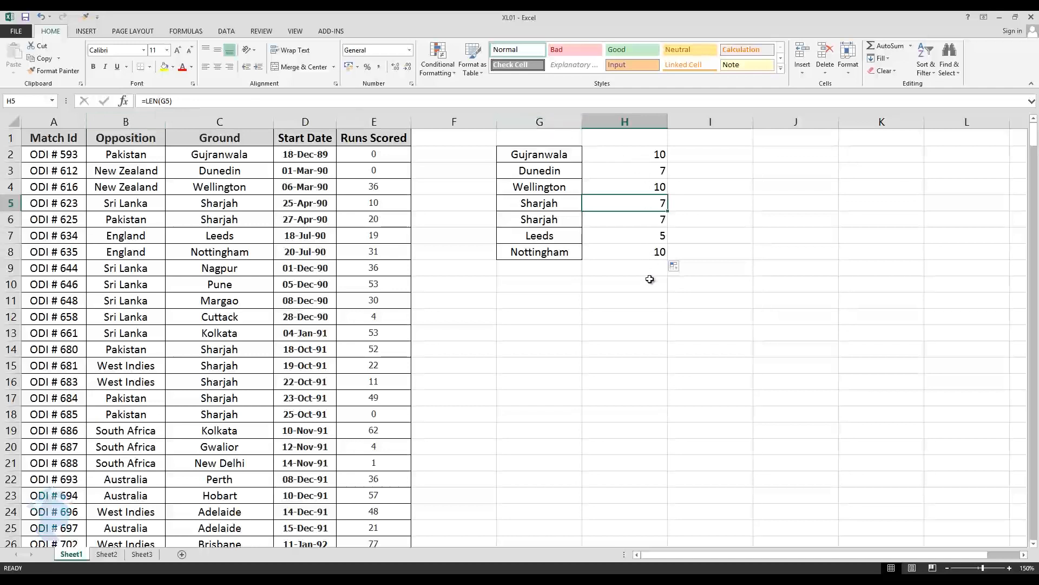
pyautogui.click(630, 233)
pyautogui.click(631, 267)
pyautogui.click(632, 313)
pyautogui.click(633, 251)
pyautogui.click(626, 188)
pyautogui.click(625, 171)
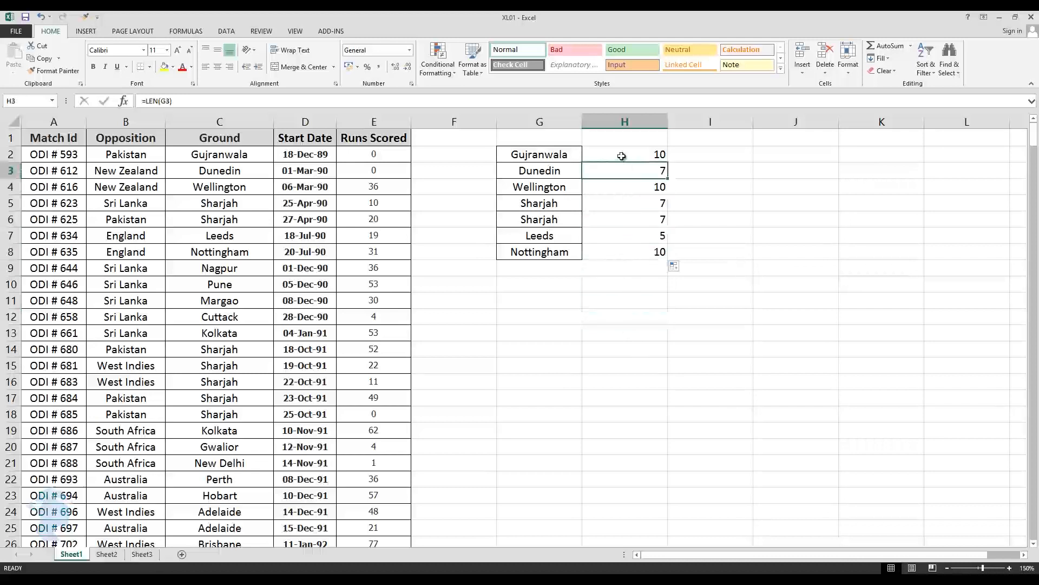
# Clear the contents of the character-count cells H2:H8.
pyautogui.click(621, 156)
pyautogui.moveTo(622, 156); pyautogui.dragTo(637, 253)
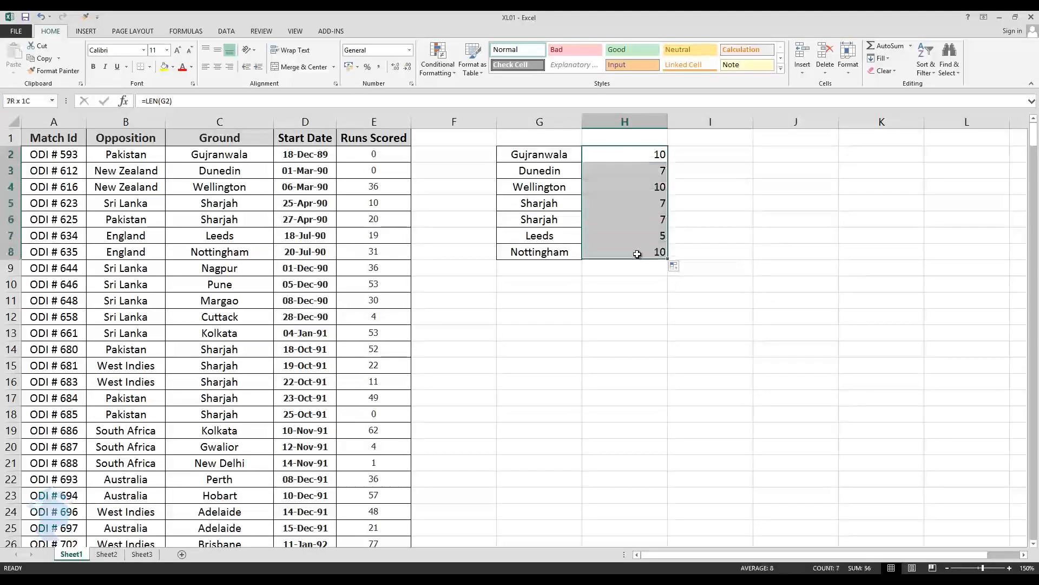
pyautogui.rightClick(627, 211)
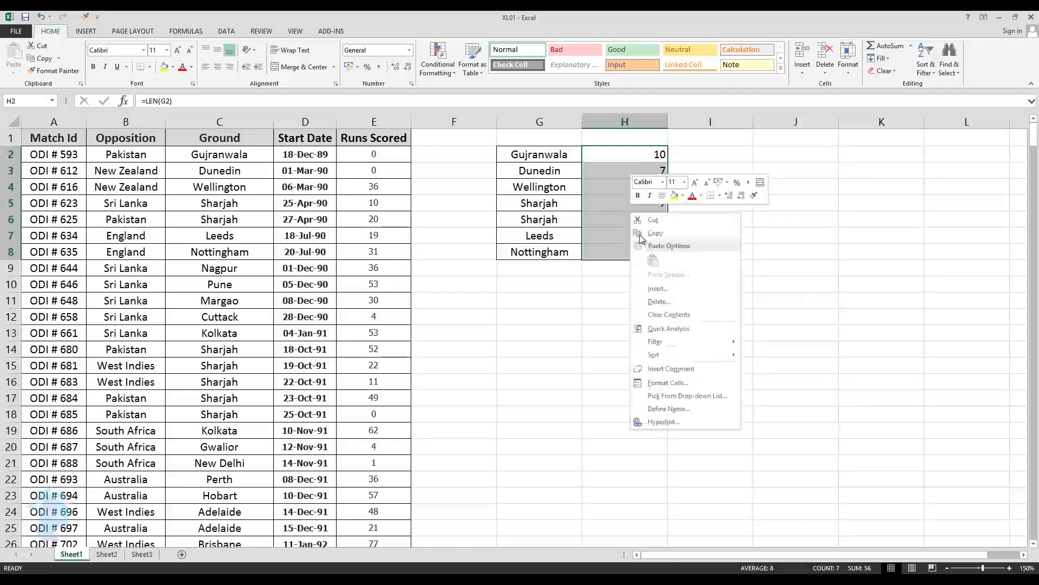
pyautogui.click(658, 314)
# Enter the formula =LEN(G2) again in the emptied cell H2.
pyautogui.click(616, 155)
pyautogui.write('=le')
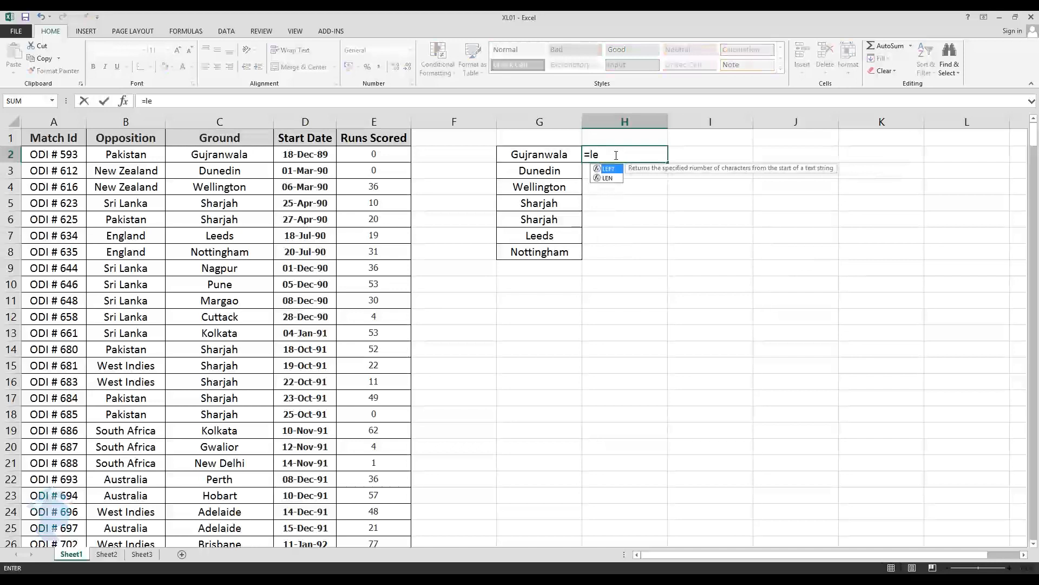
pyautogui.write('n(')
pyautogui.click(556, 154)
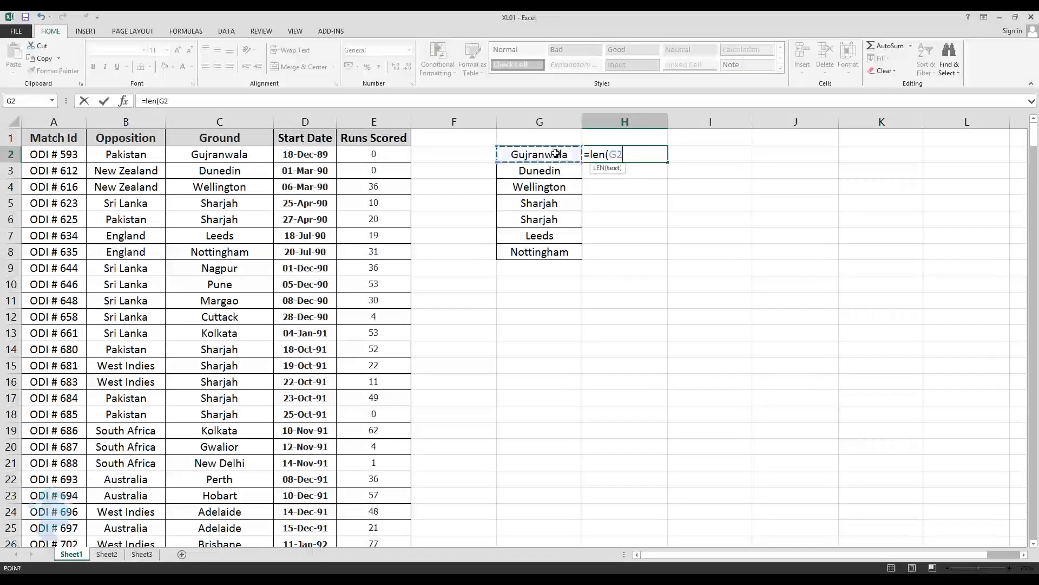
pyautogui.write(')')
pyautogui.press('Return')
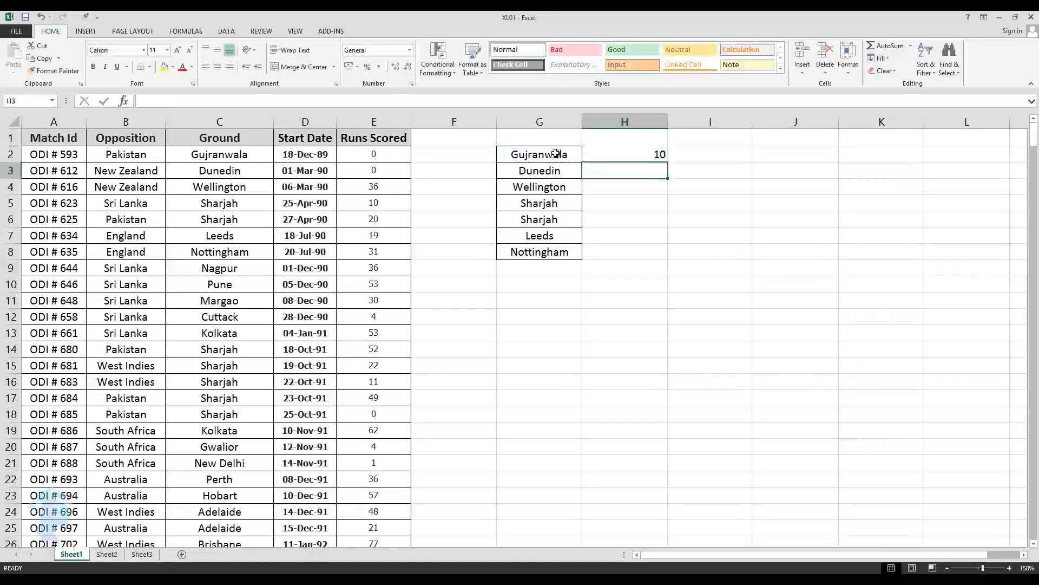
# Fill the LEN formula from H2 into H3 and remove that filled copy again.
pyautogui.click(605, 152)
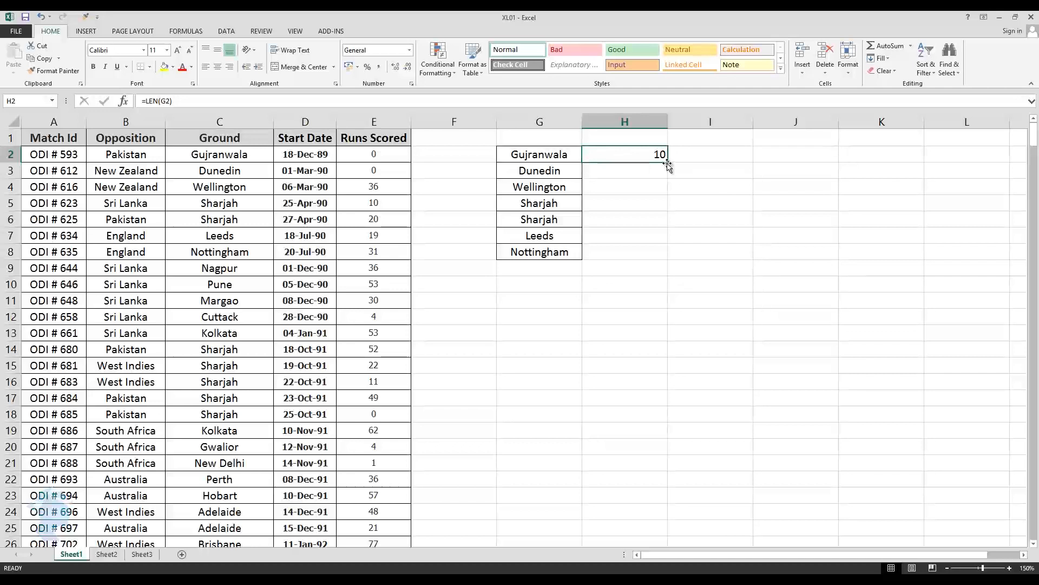
pyautogui.moveTo(668, 161); pyautogui.dragTo(668, 180)
pyautogui.click(626, 170)
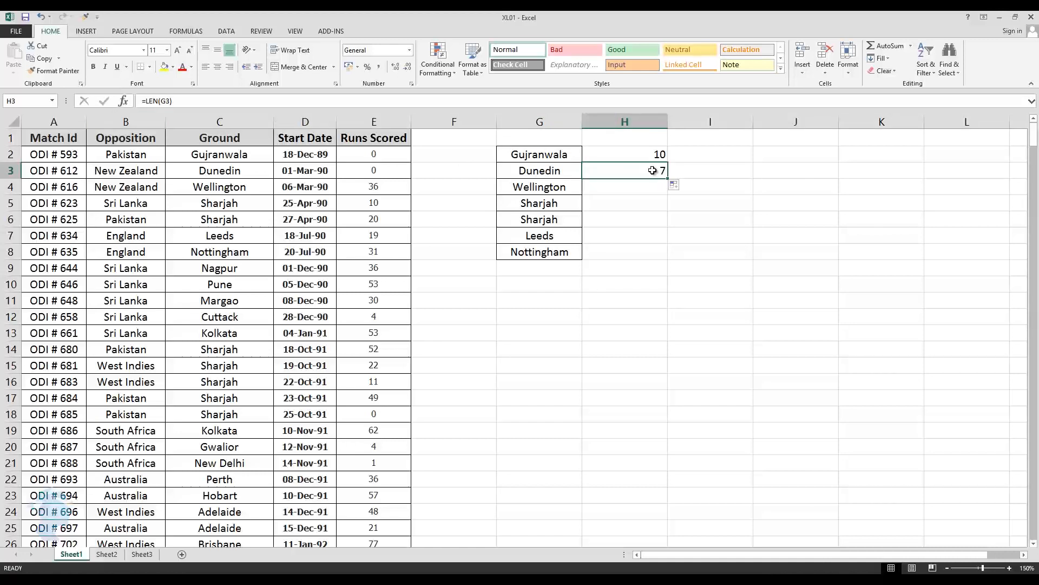
pyautogui.press('Delete')
# Make the reference in H2's formula absolute so that it reads =LEN($G$2).
pyautogui.click(611, 155)
pyautogui.click(162, 100)
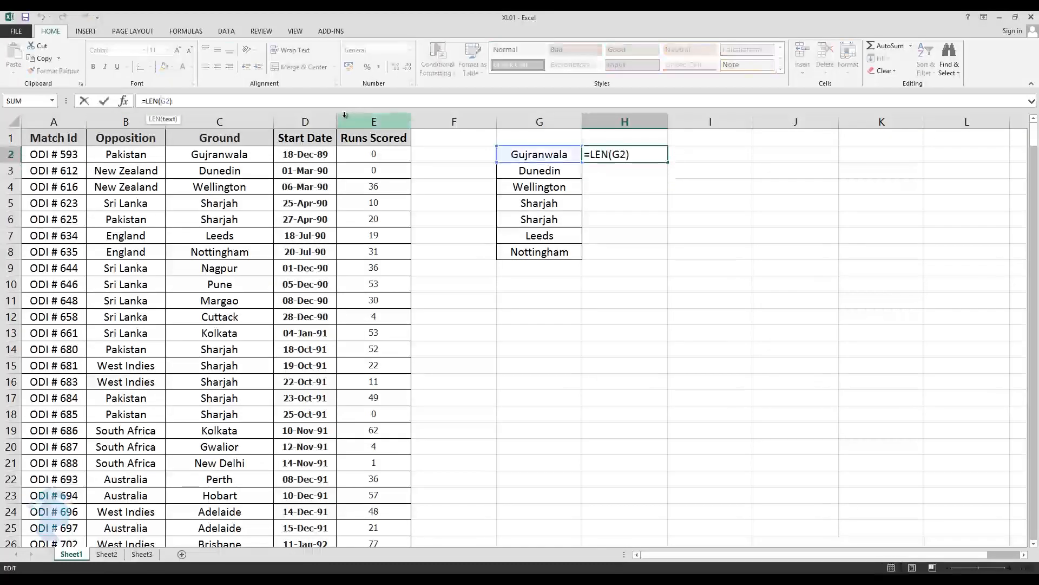
pyautogui.press('F4')
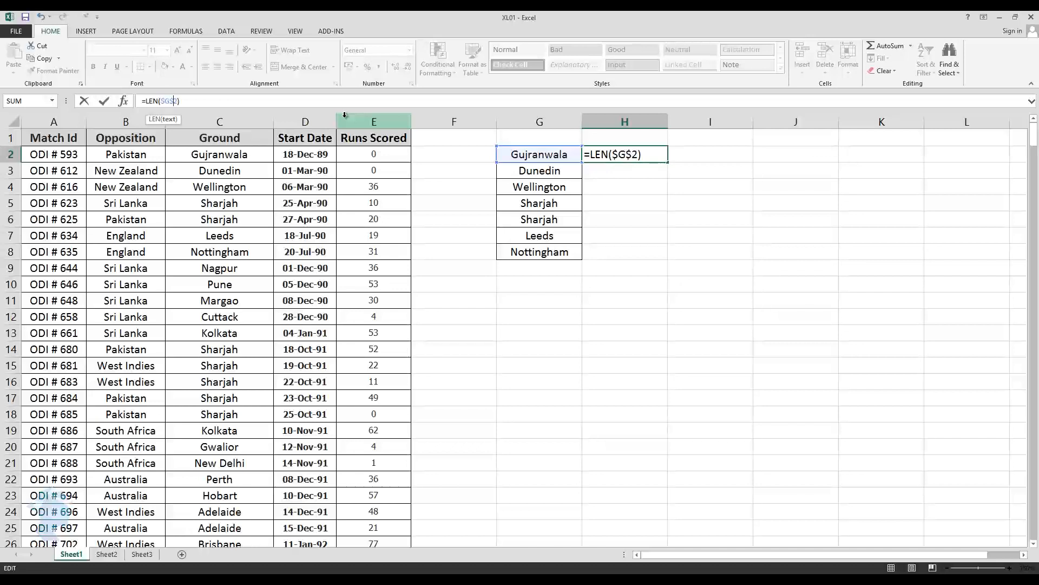
pyautogui.press('Return')
pyautogui.click(619, 155)
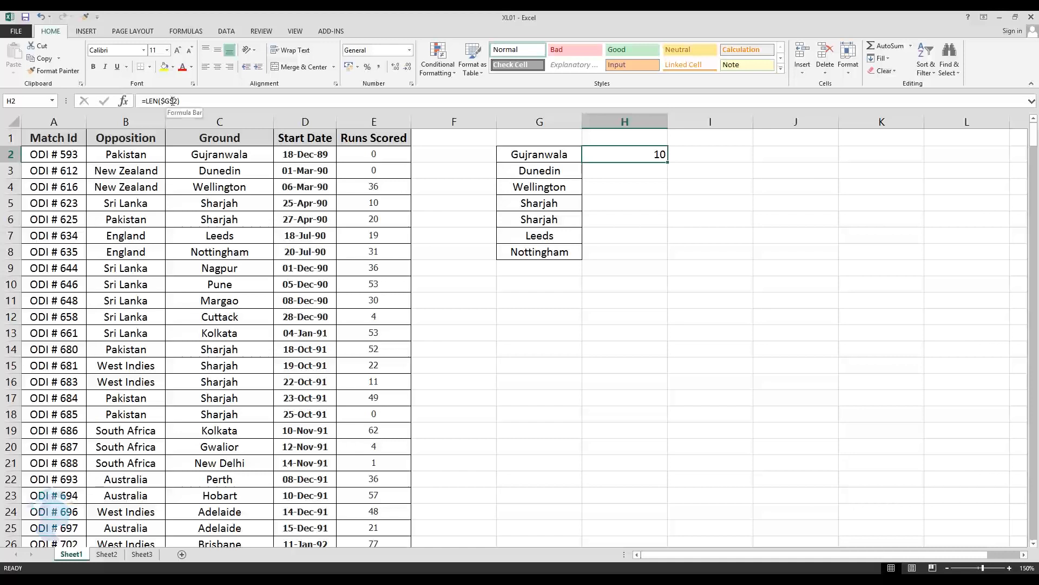
pyautogui.moveTo(161, 101); pyautogui.dragTo(179, 100)
pyautogui.click(626, 200)
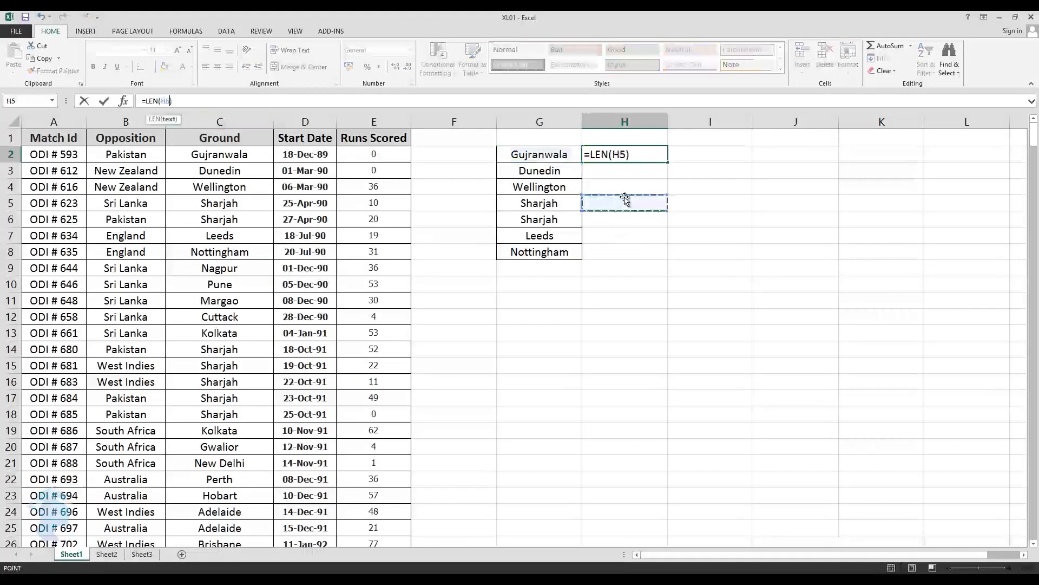
pyautogui.press('Escape')
# Fill the absolute-reference formula =LEN($G$2) from H2 down through H8.
pyautogui.moveTo(667, 162); pyautogui.dragTo(669, 176)
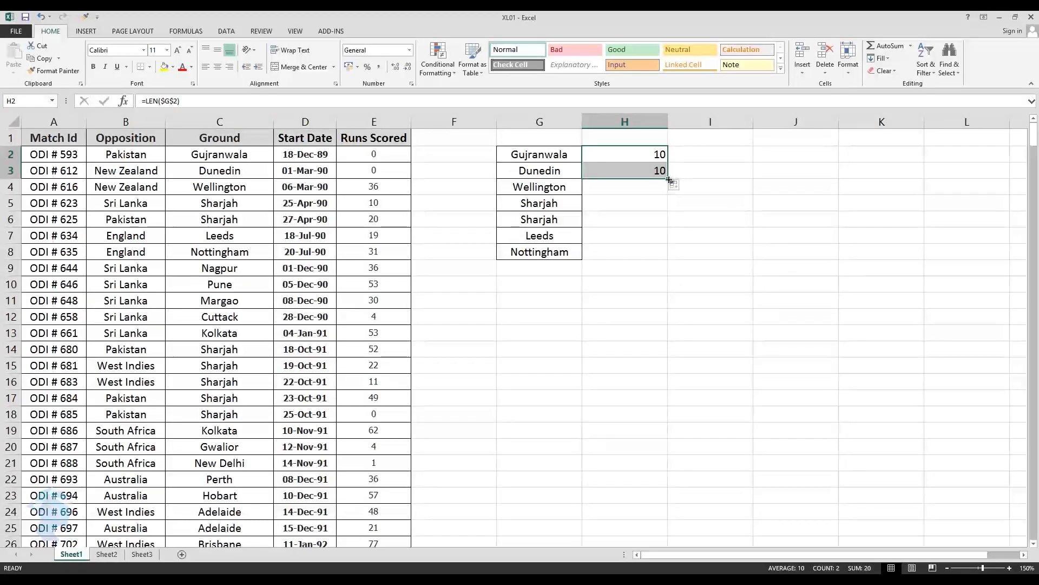
pyautogui.moveTo(667, 179); pyautogui.dragTo(664, 258)
pyautogui.click(646, 335)
# Delete the cells H2:H8 with the option to shift cells left.
pyautogui.moveTo(628, 155); pyautogui.dragTo(628, 251)
pyautogui.rightClick(650, 157)
pyautogui.click(656, 249)
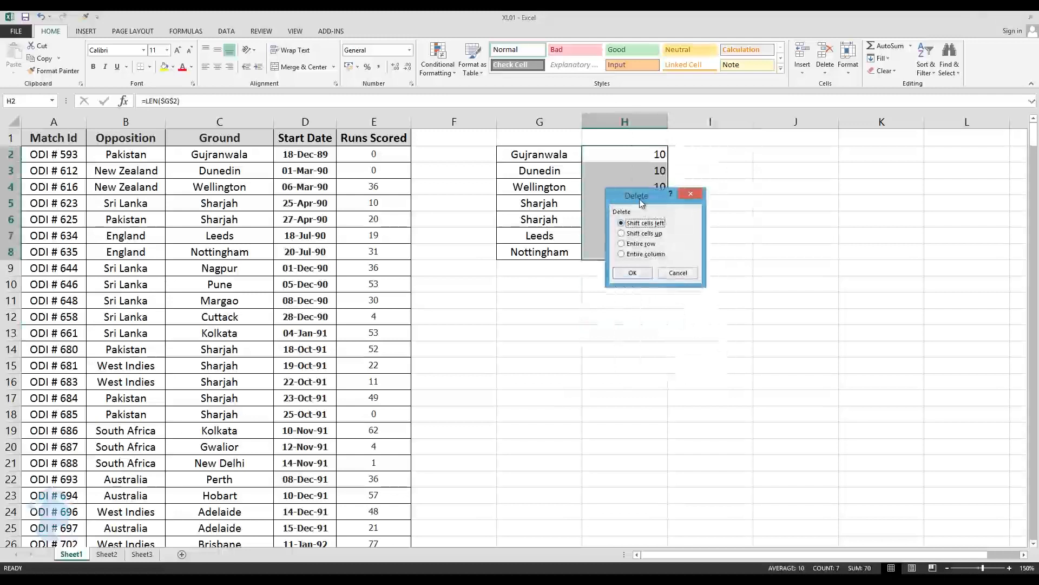
pyautogui.click(634, 273)
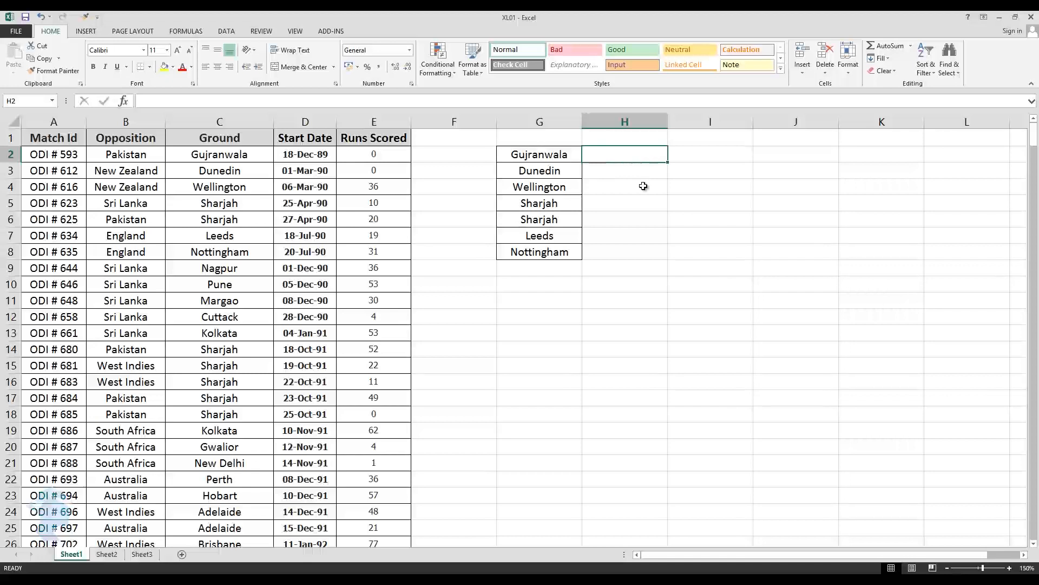
# Enter the formula =LEFT(G2,5) in H2 to extract the first five characters of the first ground name.
pyautogui.write('=')
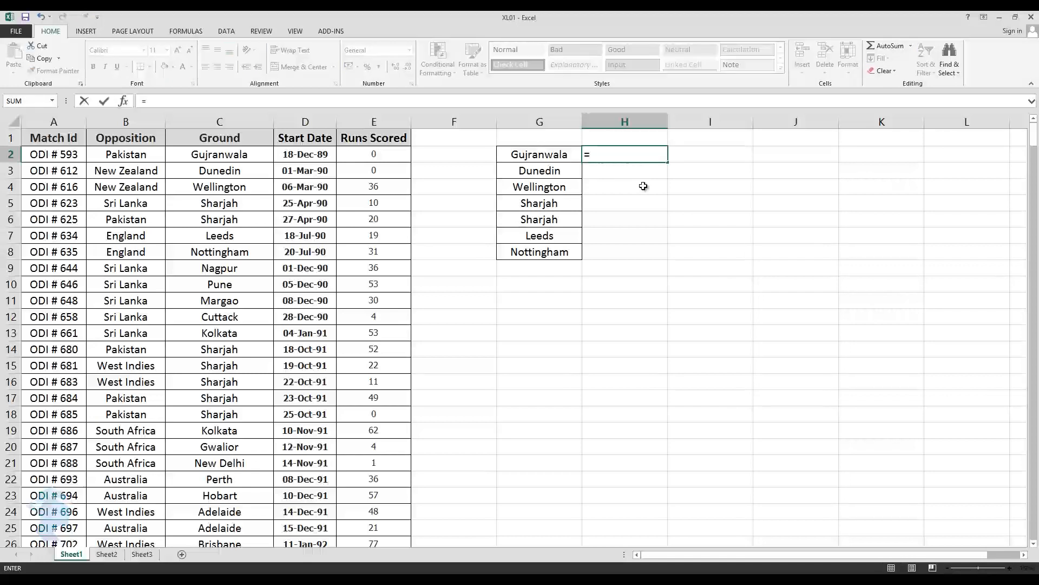
pyautogui.write('left')
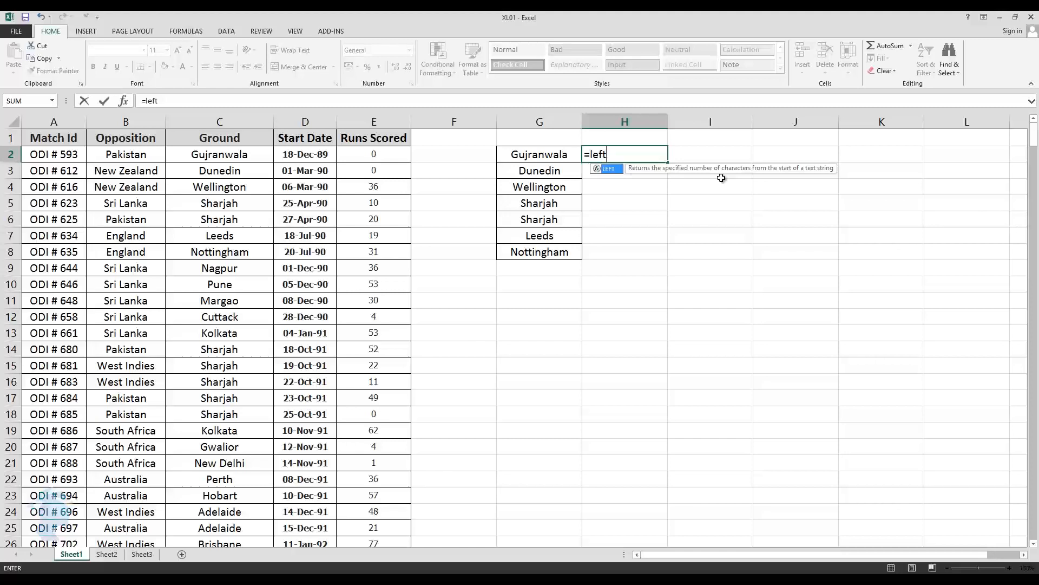
pyautogui.write('(')
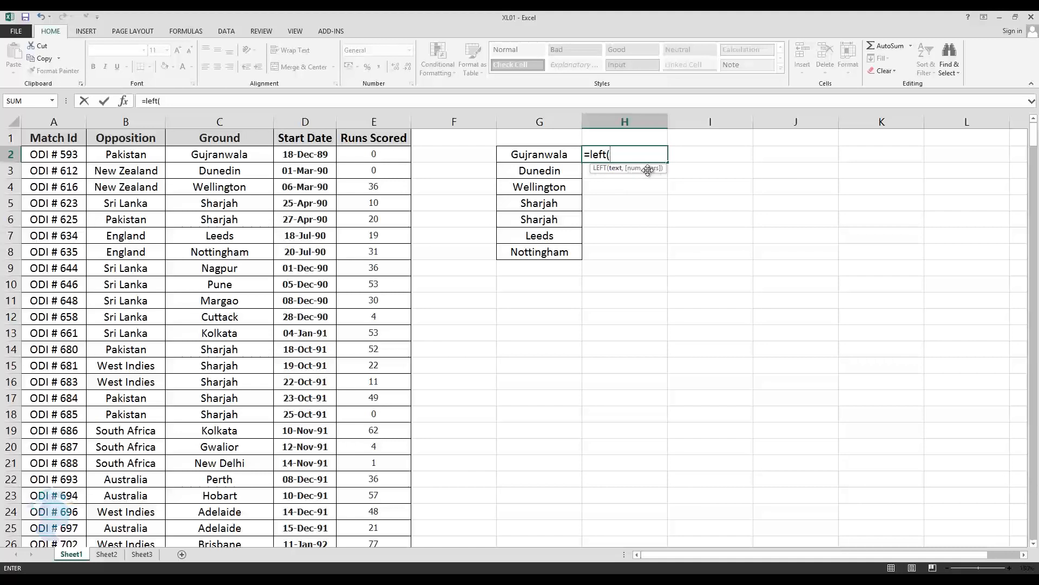
pyautogui.click(564, 156)
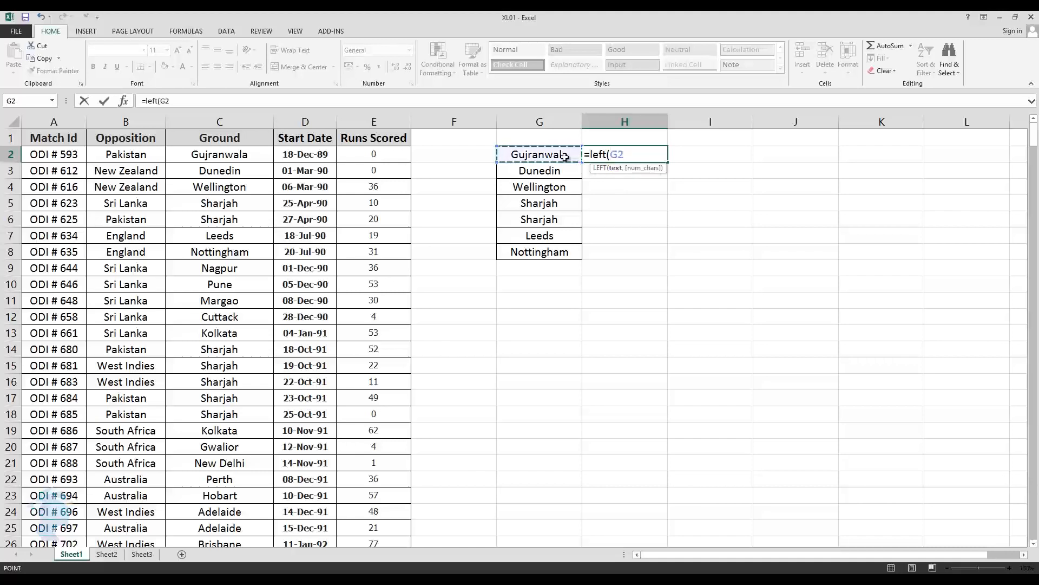
pyautogui.write(',5')
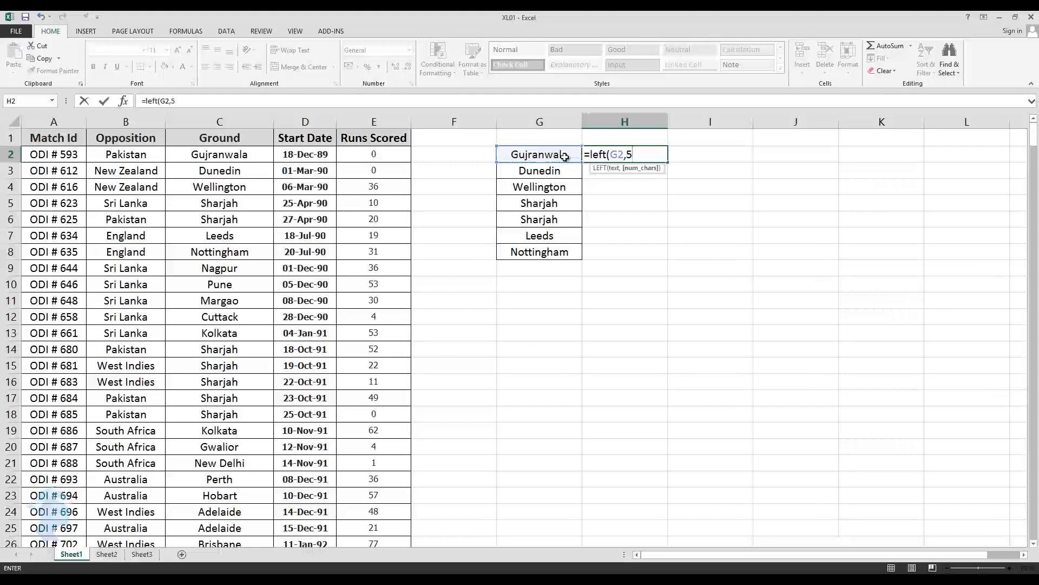
pyautogui.press('Return')
# Change the number of characters in H2's LEFT formula to 6.
pyautogui.click(639, 153)
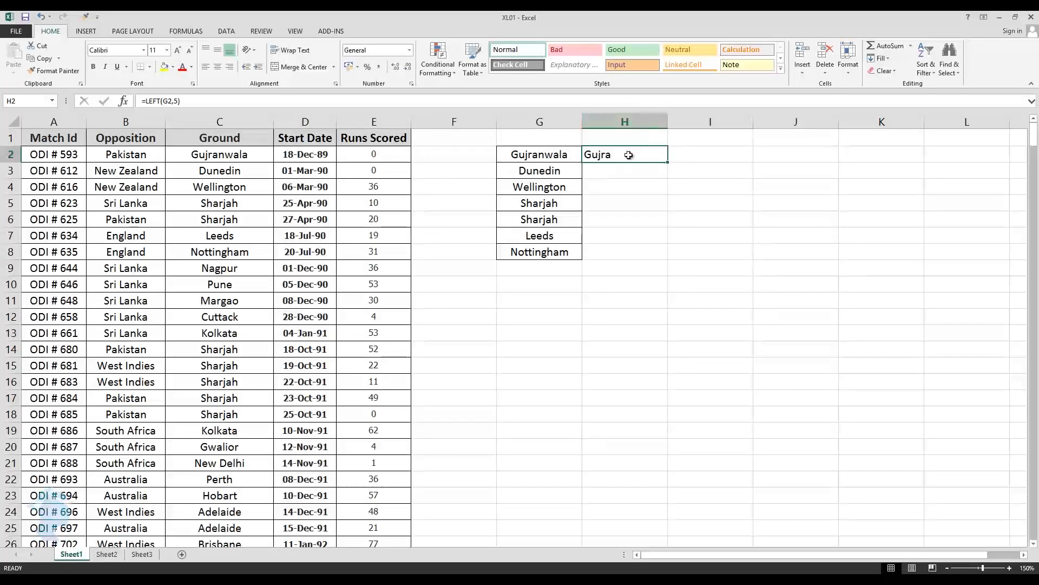
pyautogui.click(183, 99)
pyautogui.write('6')
pyautogui.press('Return')
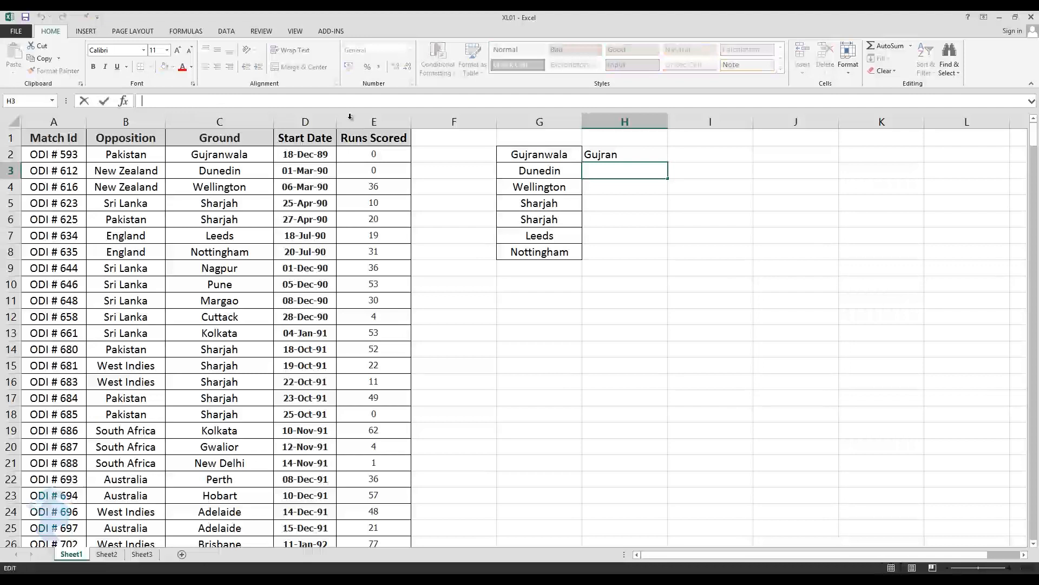
# Change the number of characters in H2's LEFT formula to 8.
pyautogui.click(609, 156)
pyautogui.click(187, 102)
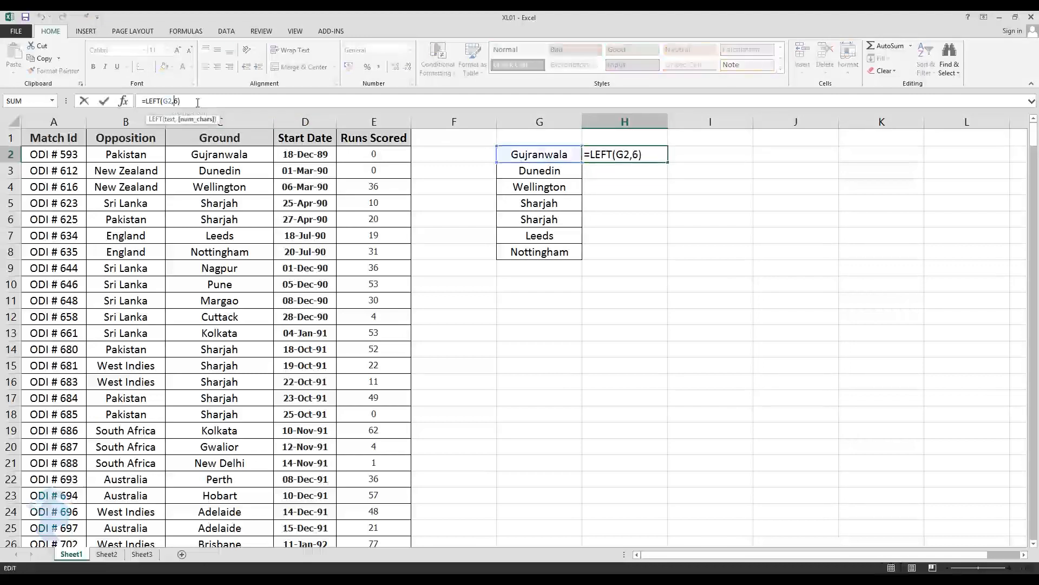
pyautogui.press('BackSpace')
pyautogui.write('8')
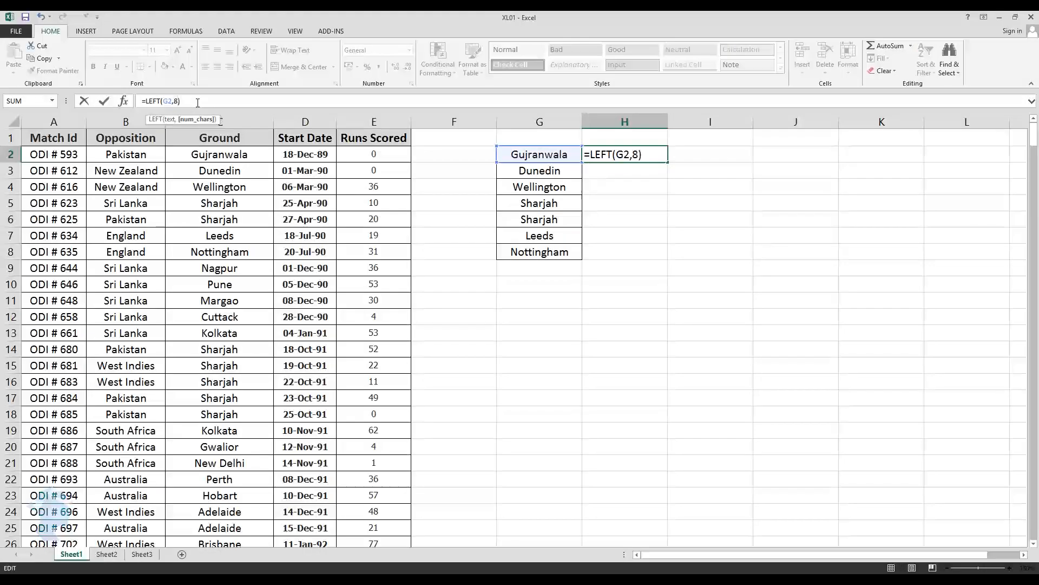
pyautogui.press('Return')
pyautogui.click(620, 160)
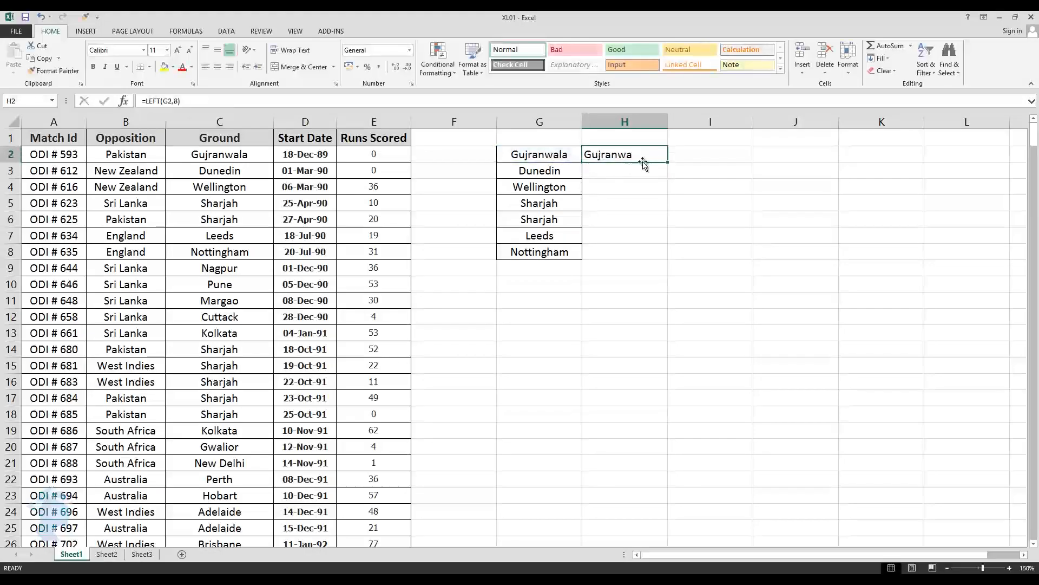
# Fill the LEFT formula from H2 down through H8 and check the copied formula in H7.
pyautogui.moveTo(669, 161); pyautogui.dragTo(671, 261)
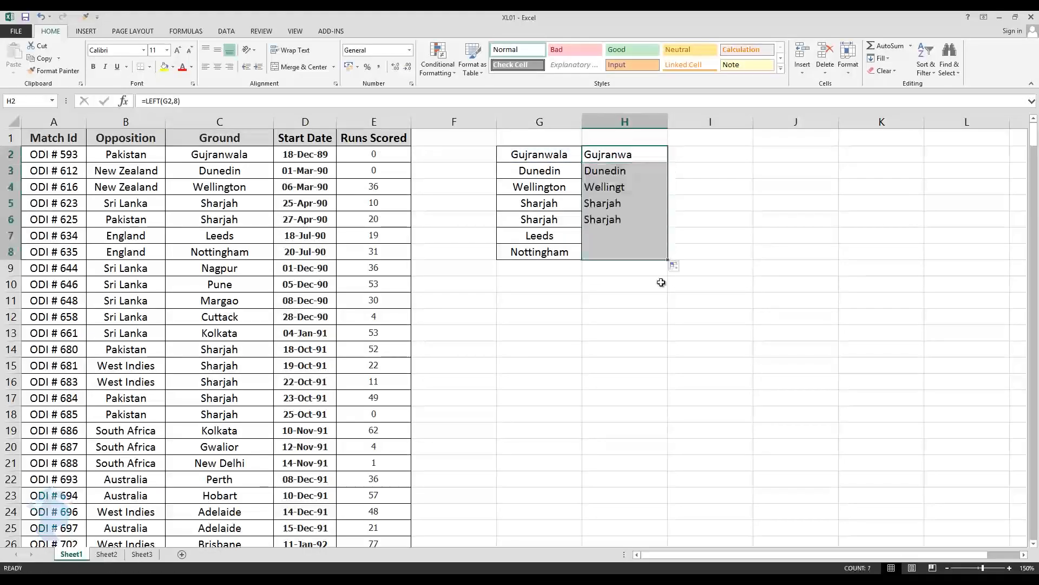
pyautogui.click(644, 301)
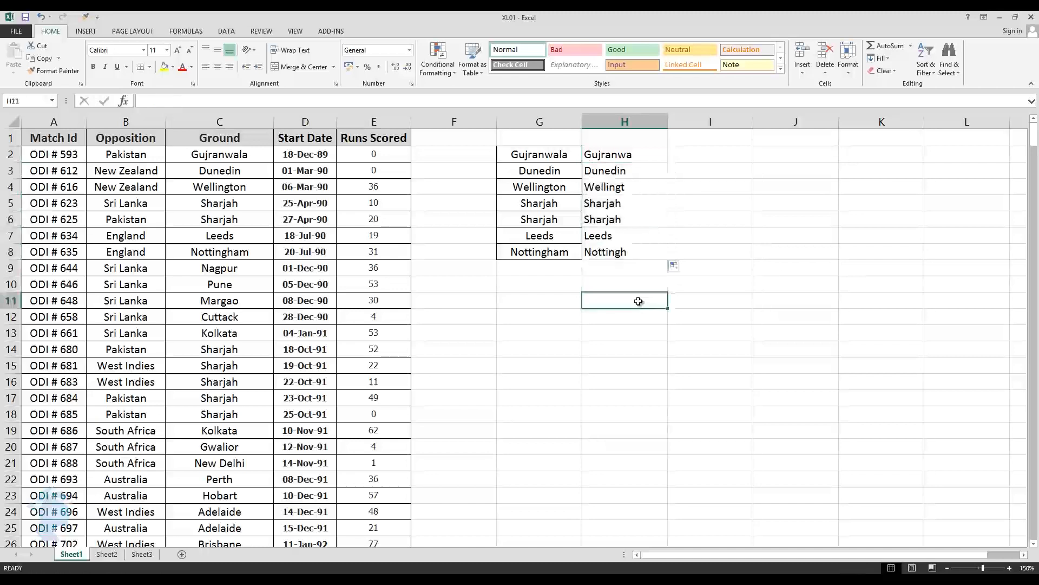
pyautogui.click(616, 236)
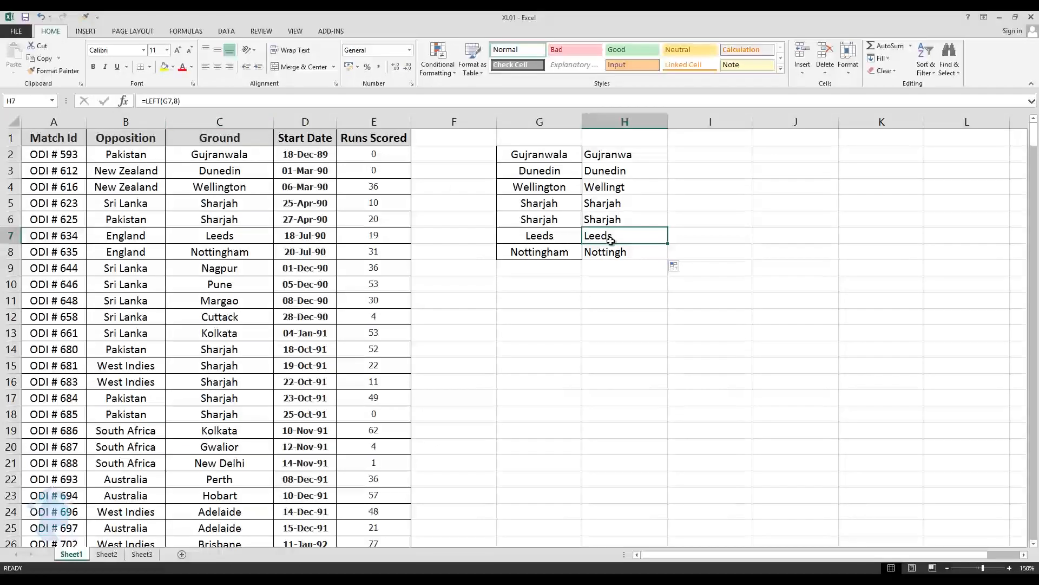
pyautogui.moveTo(621, 155); pyautogui.dragTo(613, 252)
pyautogui.rightClick(618, 193)
pyautogui.press('v')
# Enter the formula =RIGHT(G2,5) in I2 to extract the last five characters of the first ground name.
pyautogui.click(710, 155)
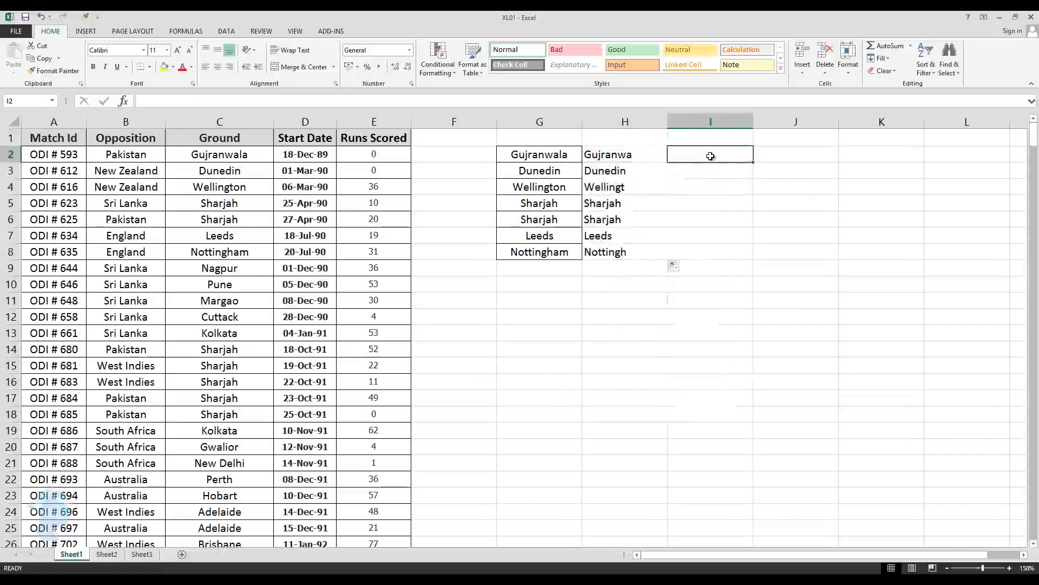
pyautogui.click(620, 157)
pyautogui.click(681, 156)
pyautogui.write('=right')
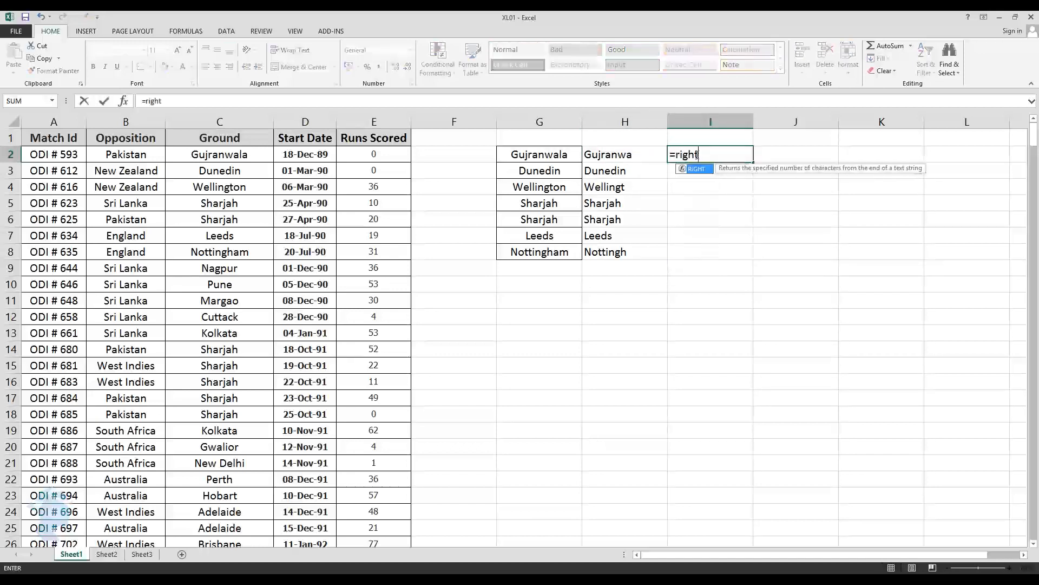
pyautogui.hotkey('ctrl', 'Return')
# Fill the RIGHT formula from I2 down through I8 for the remaining ground names.
pyautogui.moveTo(752, 162); pyautogui.dragTo(737, 263)
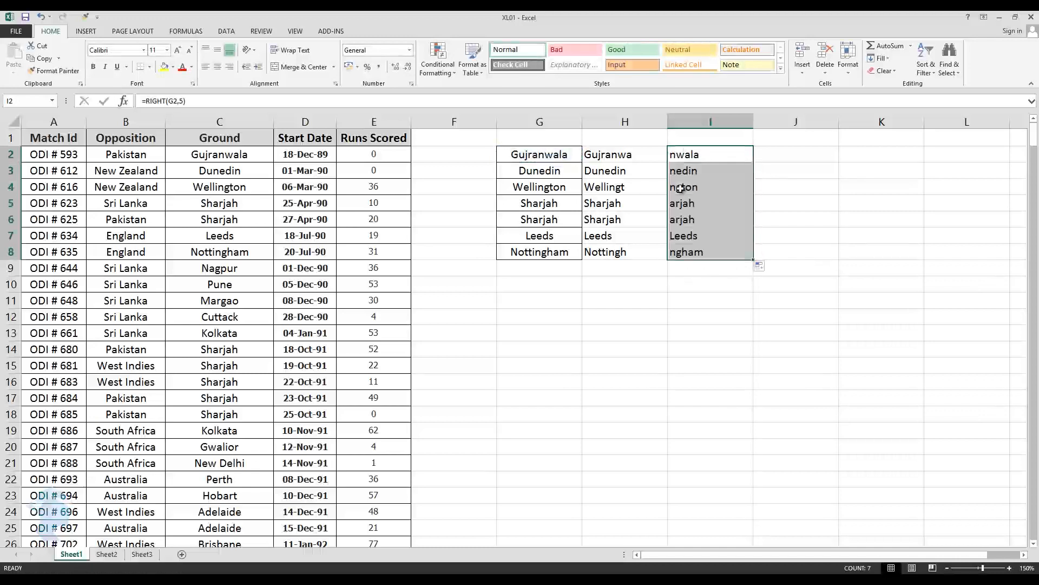
pyautogui.click(539, 203)
pyautogui.click(683, 156)
# Delete the cell range F1:I11 holding the copied ground names and the text formulas.
pyautogui.moveTo(491, 138); pyautogui.dragTo(738, 301)
pyautogui.rightClick(637, 218)
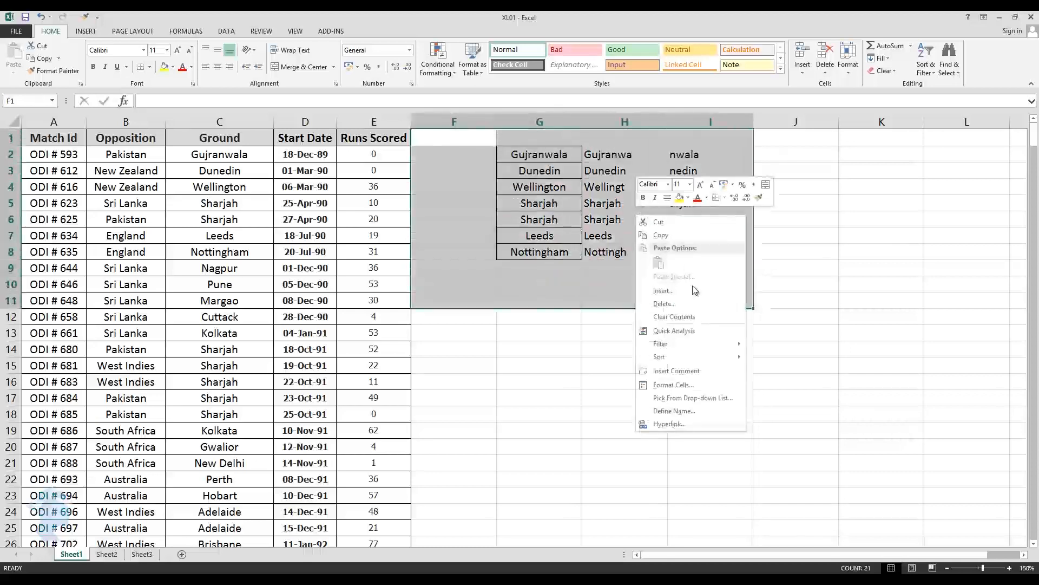
pyautogui.click(696, 304)
pyautogui.click(684, 332)
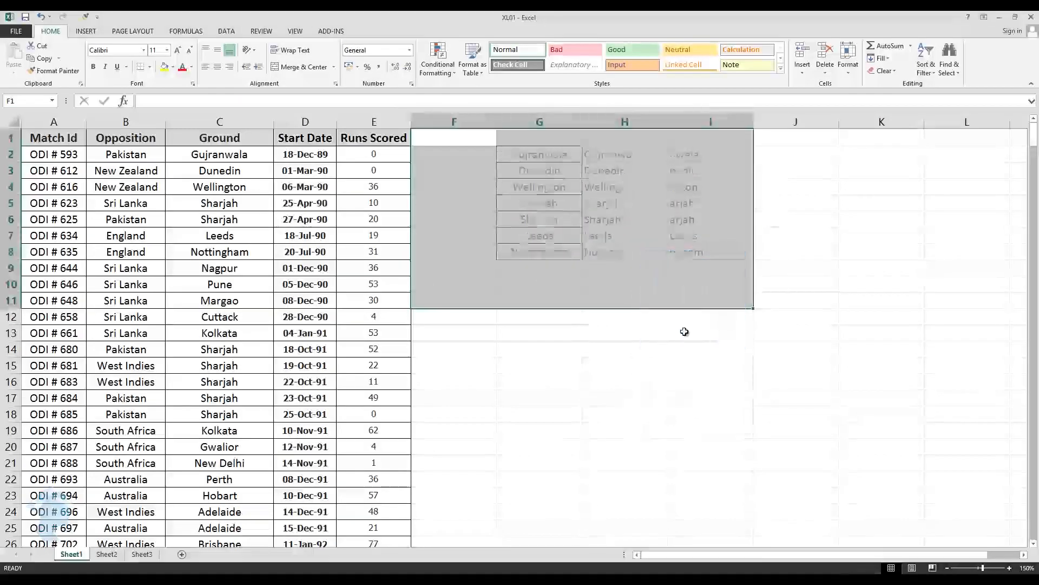